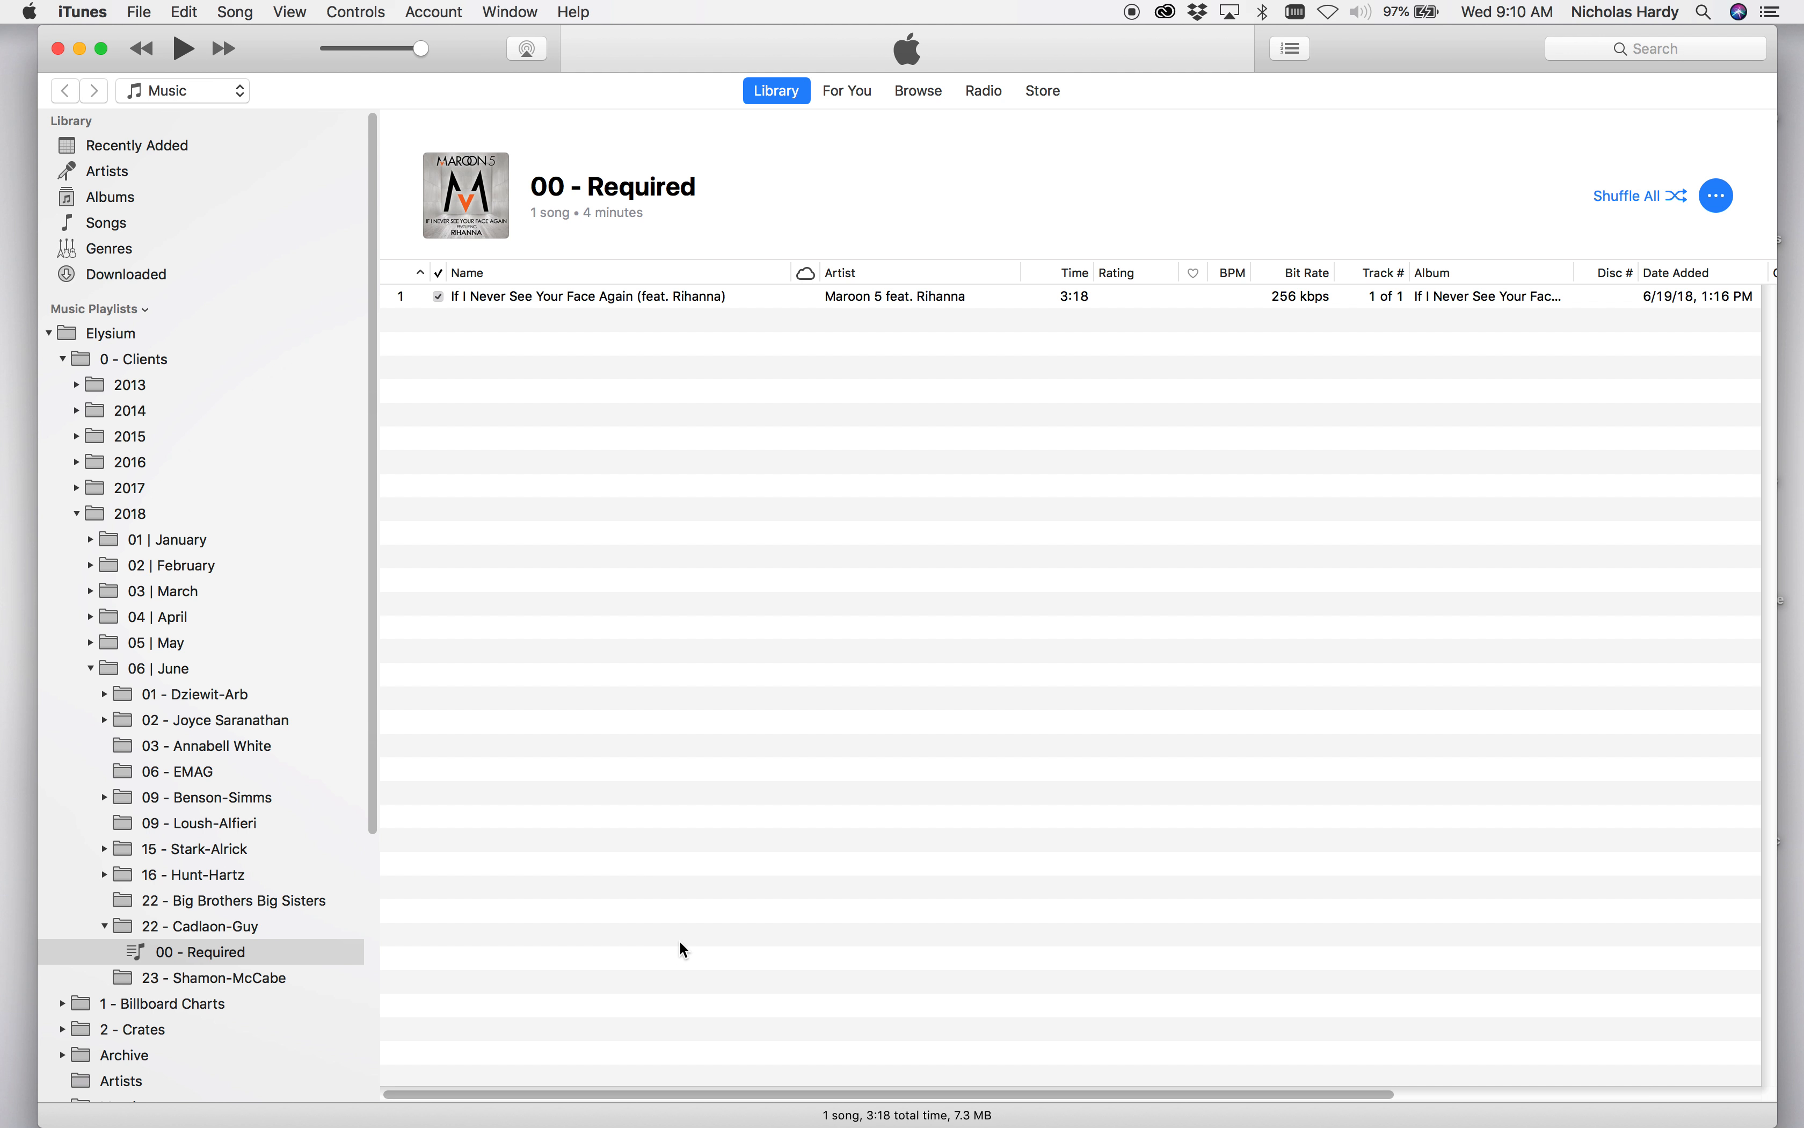
- Start exporting the 00 - Required playlist from the library and choose the Desktop as the save location
{"action": "left_click", "coordinate": [220, 950]}
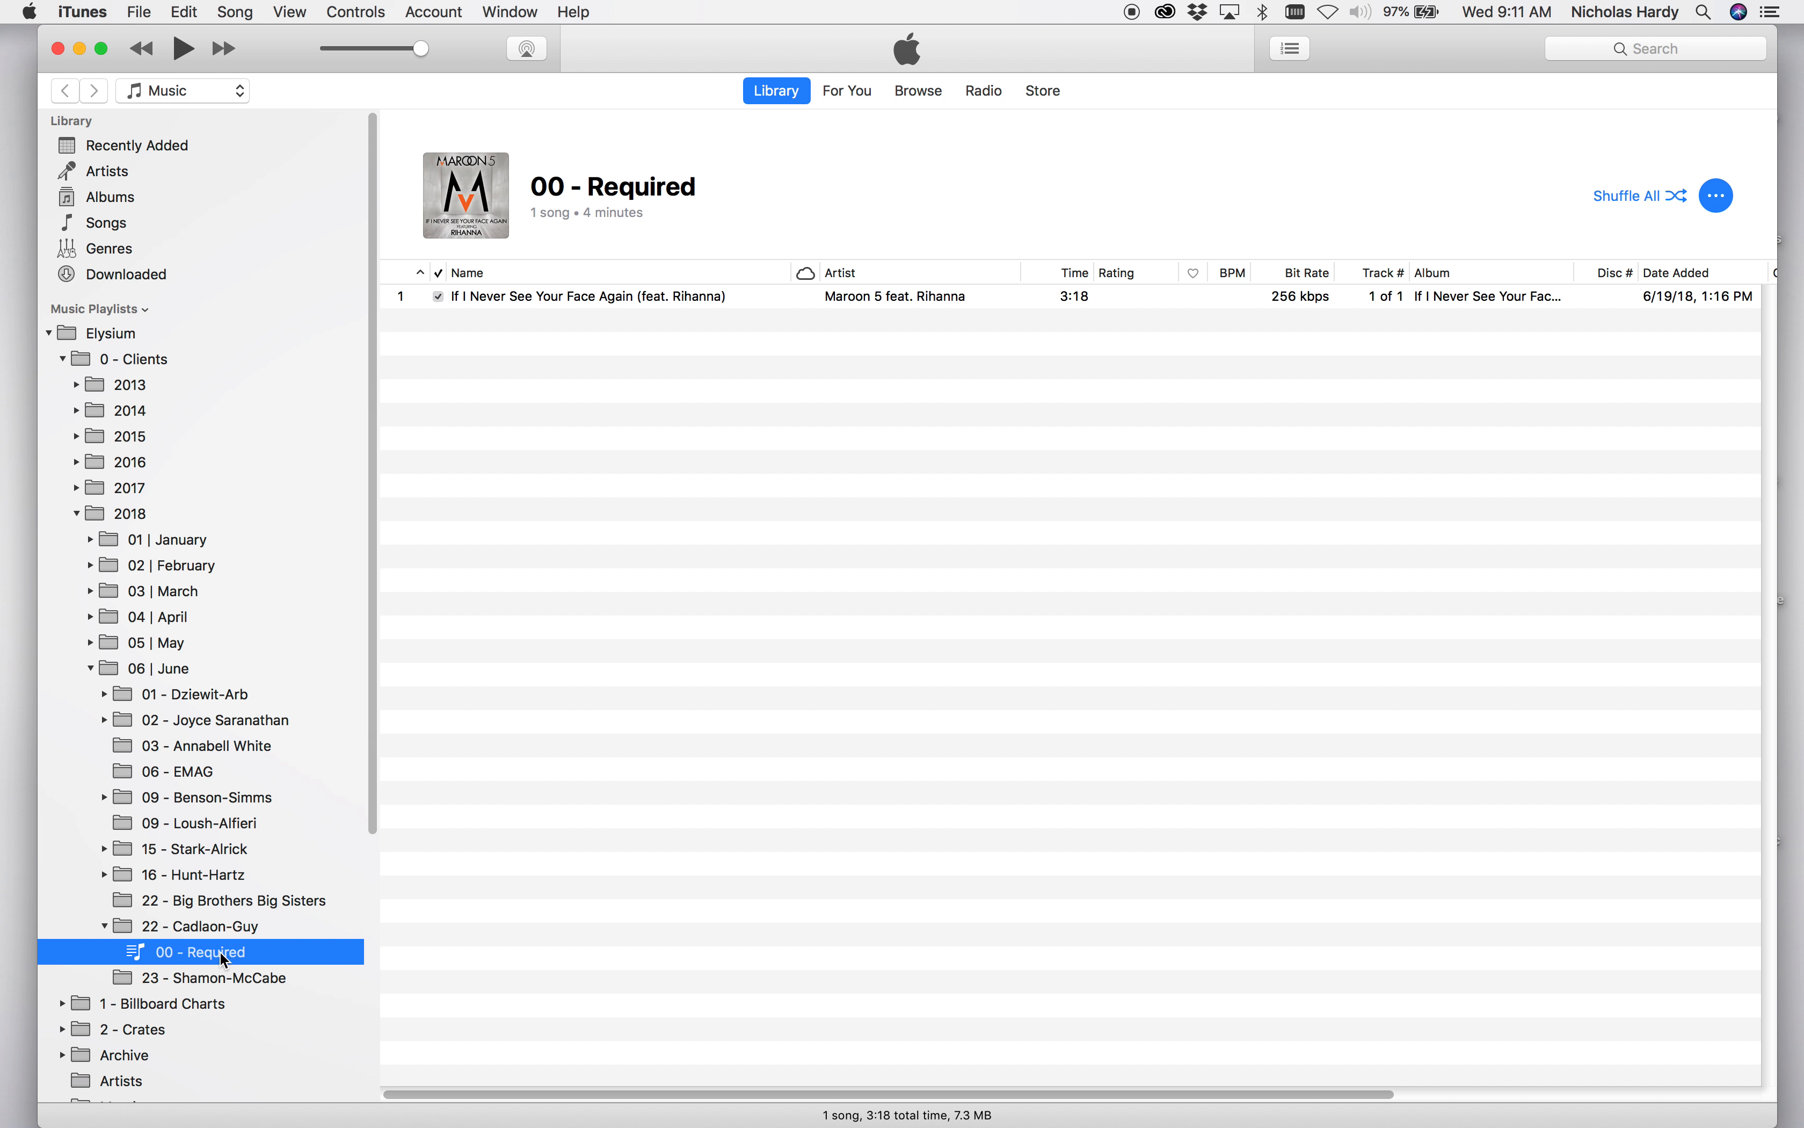
{"action": "left_click", "coordinate": [142, 13]}
{"action": "mouse_move", "coordinate": [192, 163]}
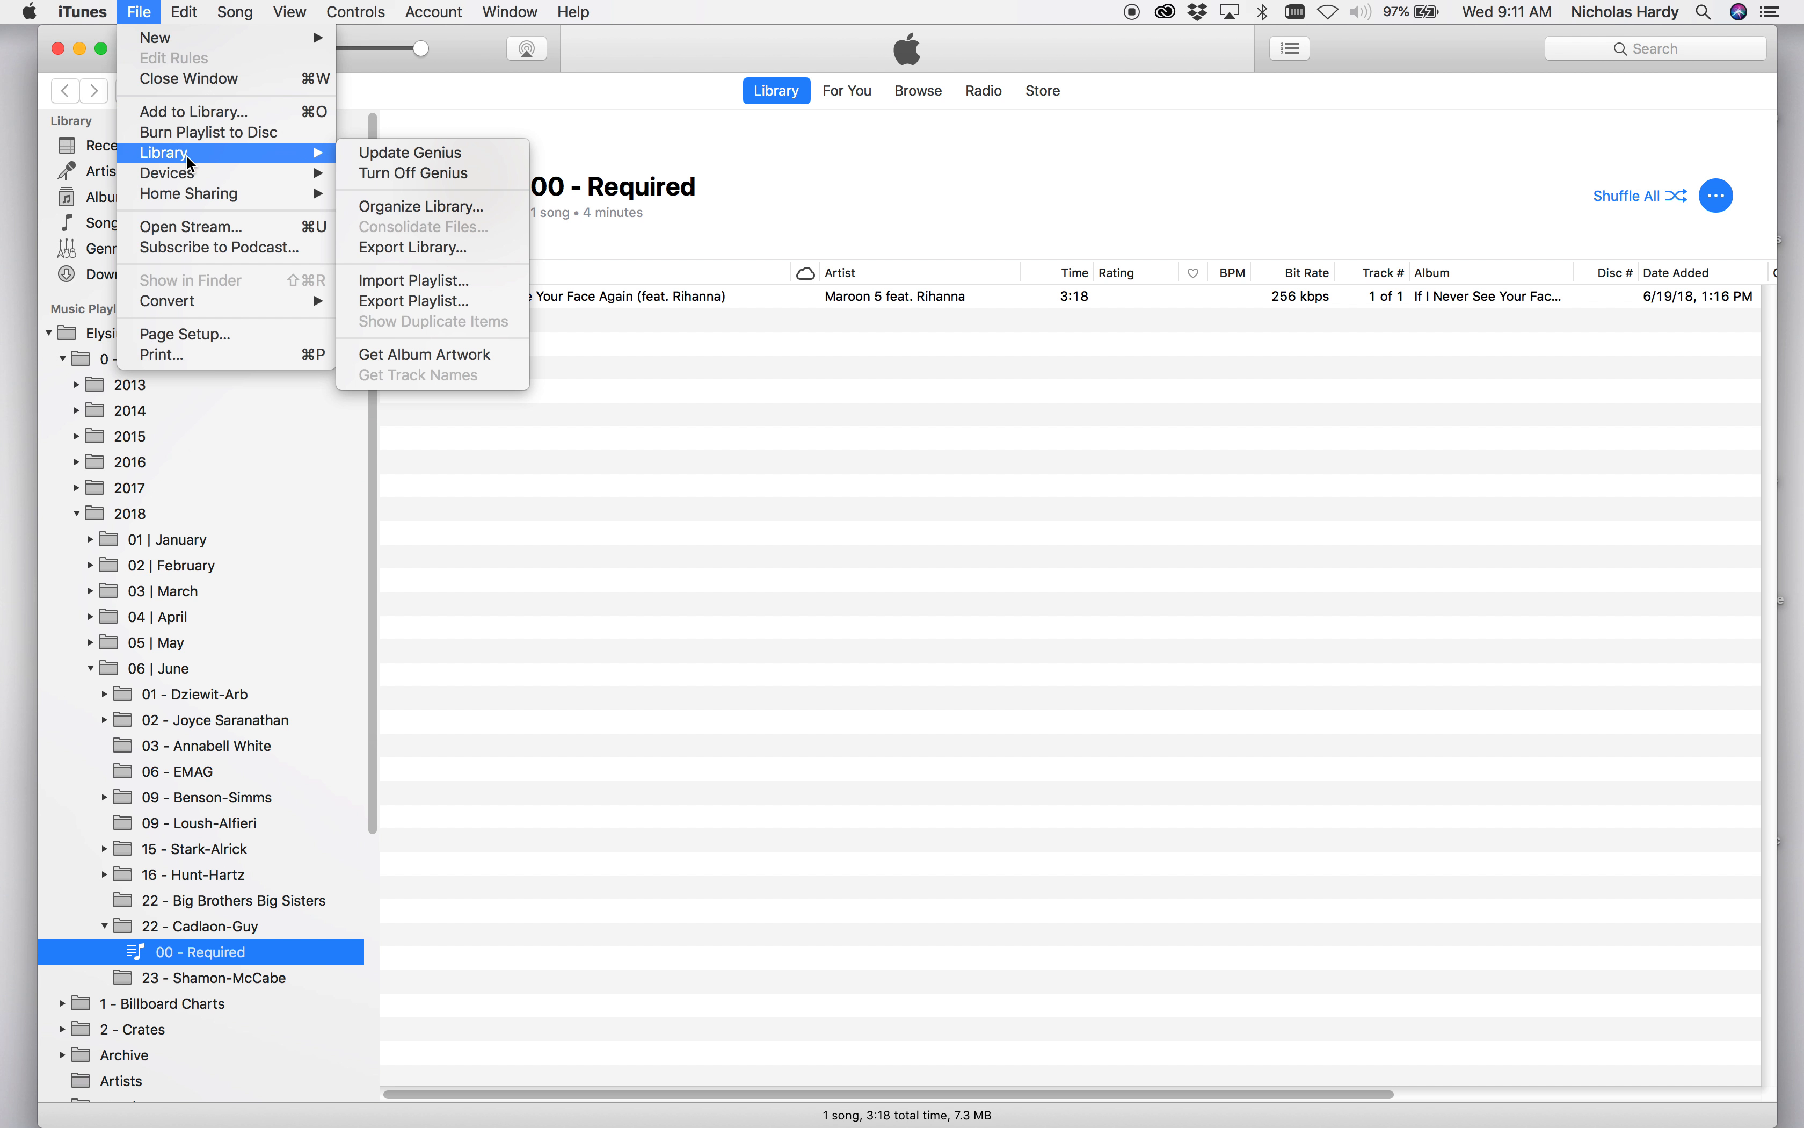
{"action": "left_click", "coordinate": [464, 299]}
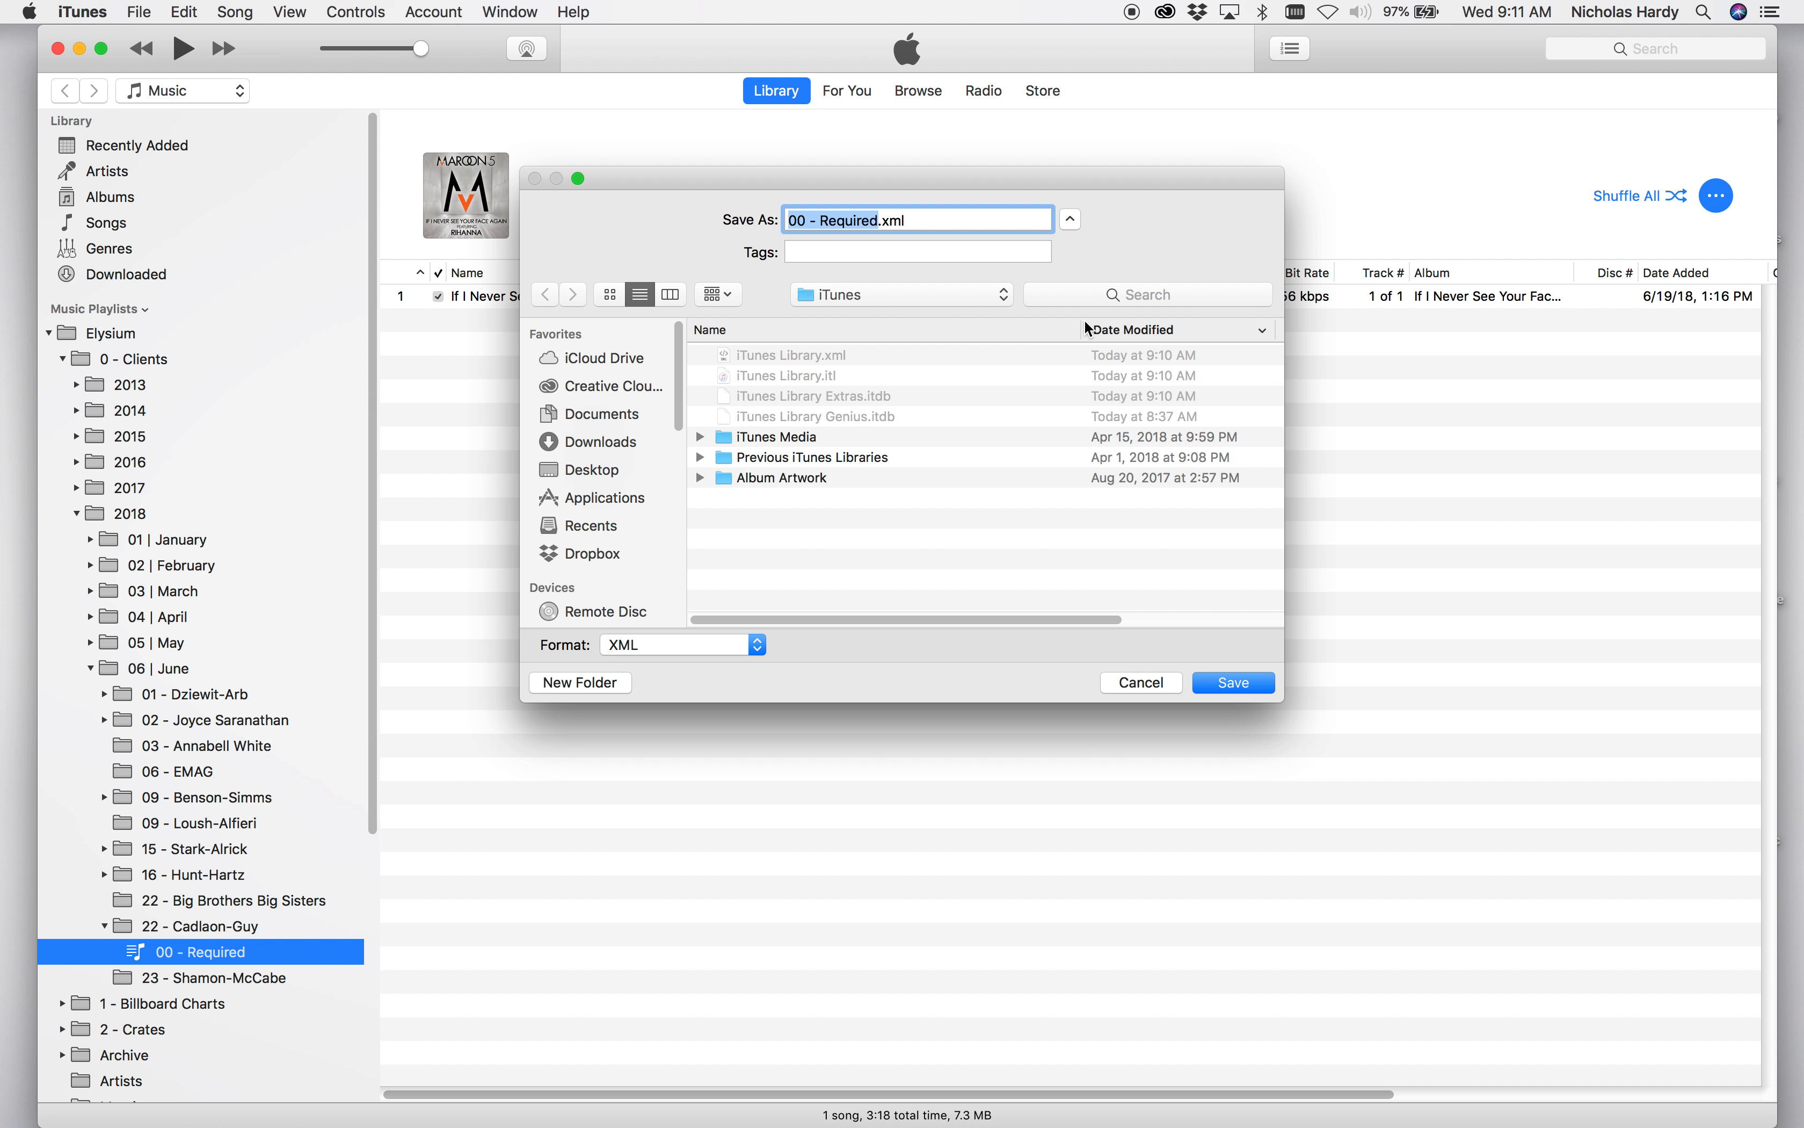
{"action": "left_click", "coordinate": [929, 297]}
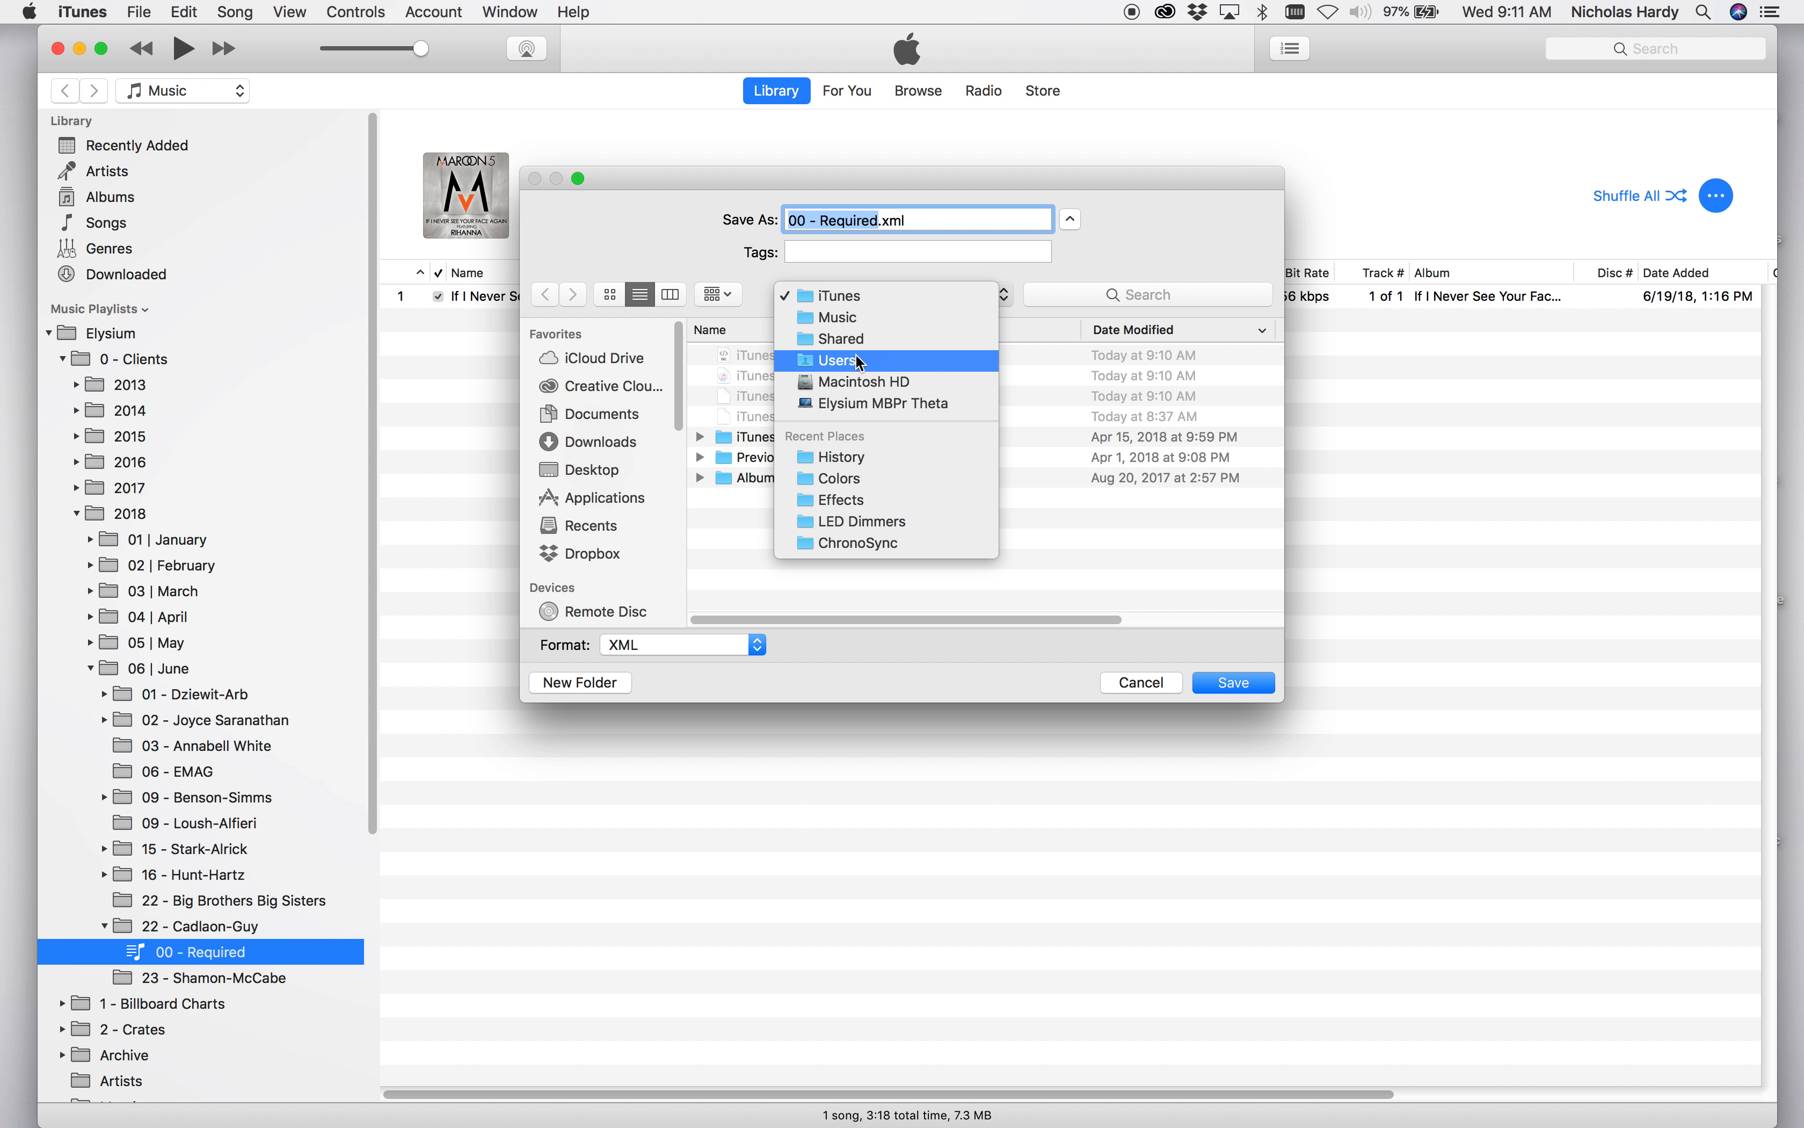
{"action": "left_click", "coordinate": [625, 209]}
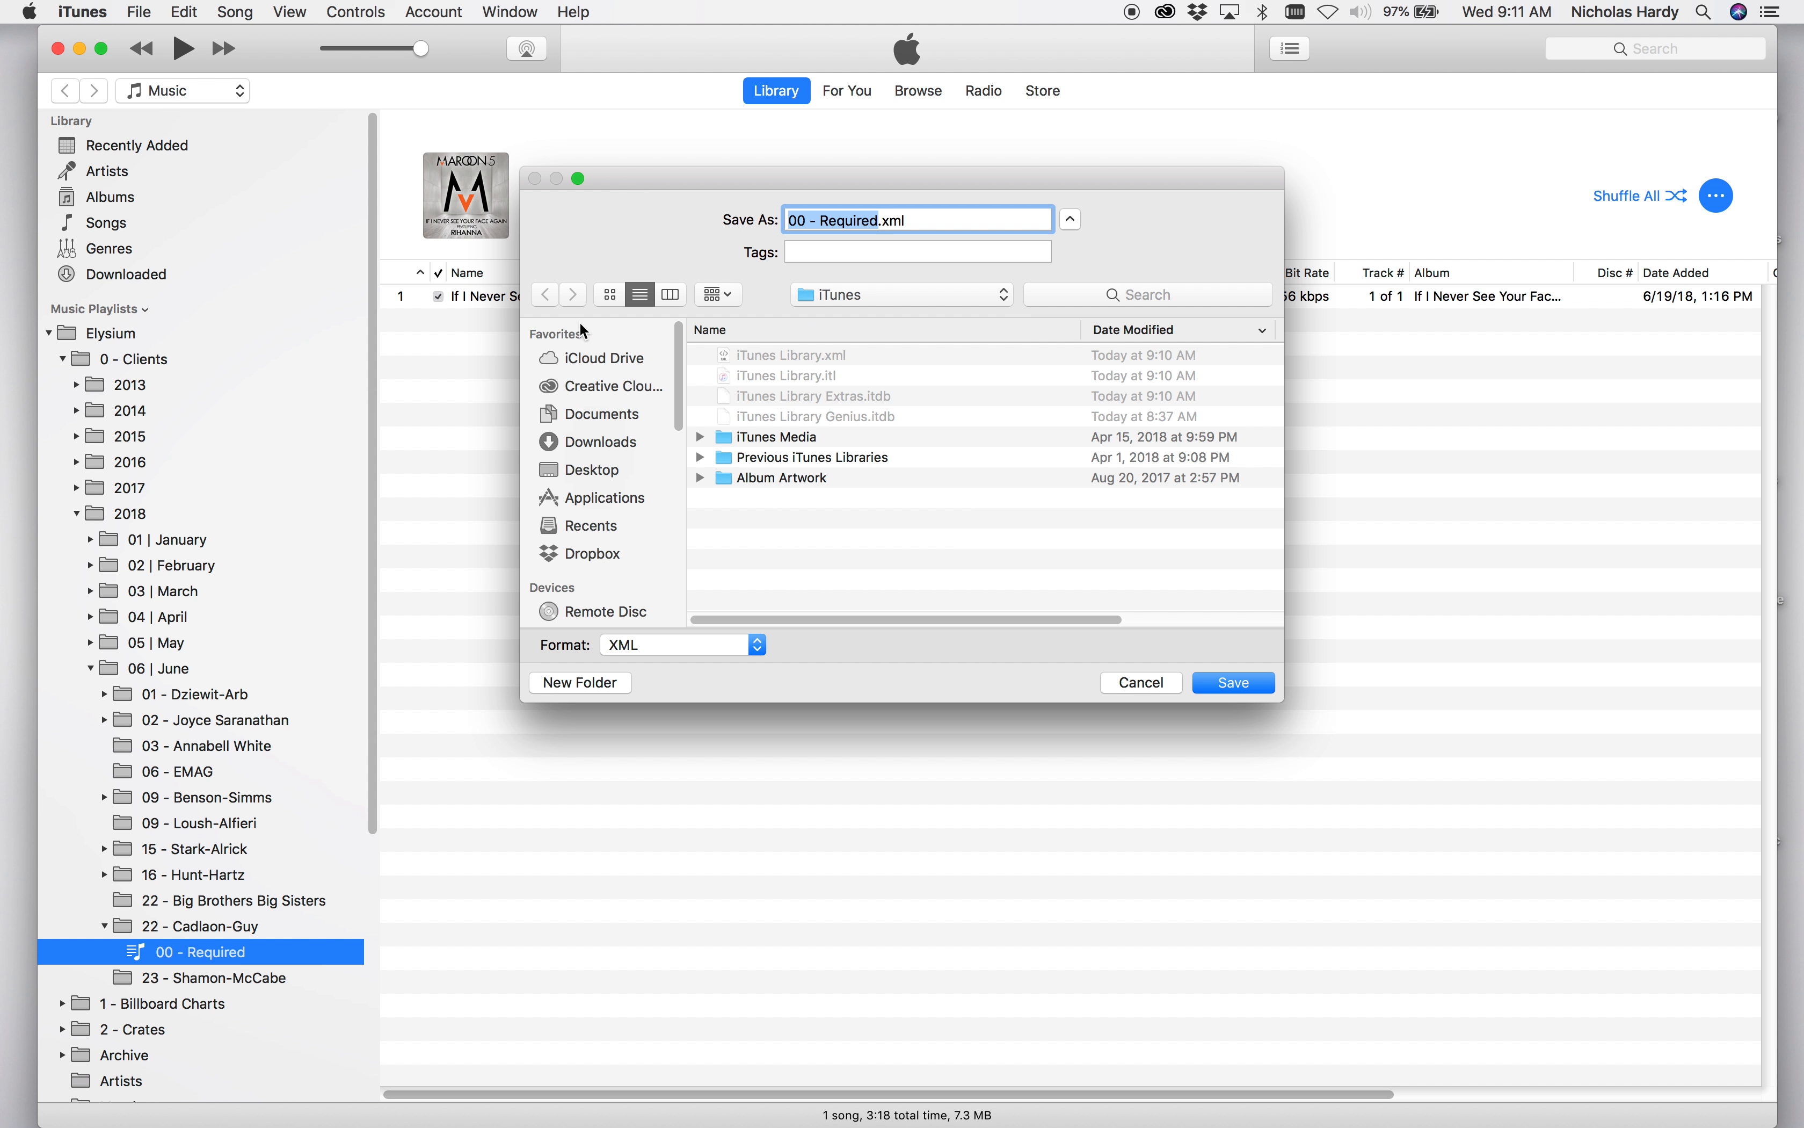
{"action": "left_click", "coordinate": [586, 470]}
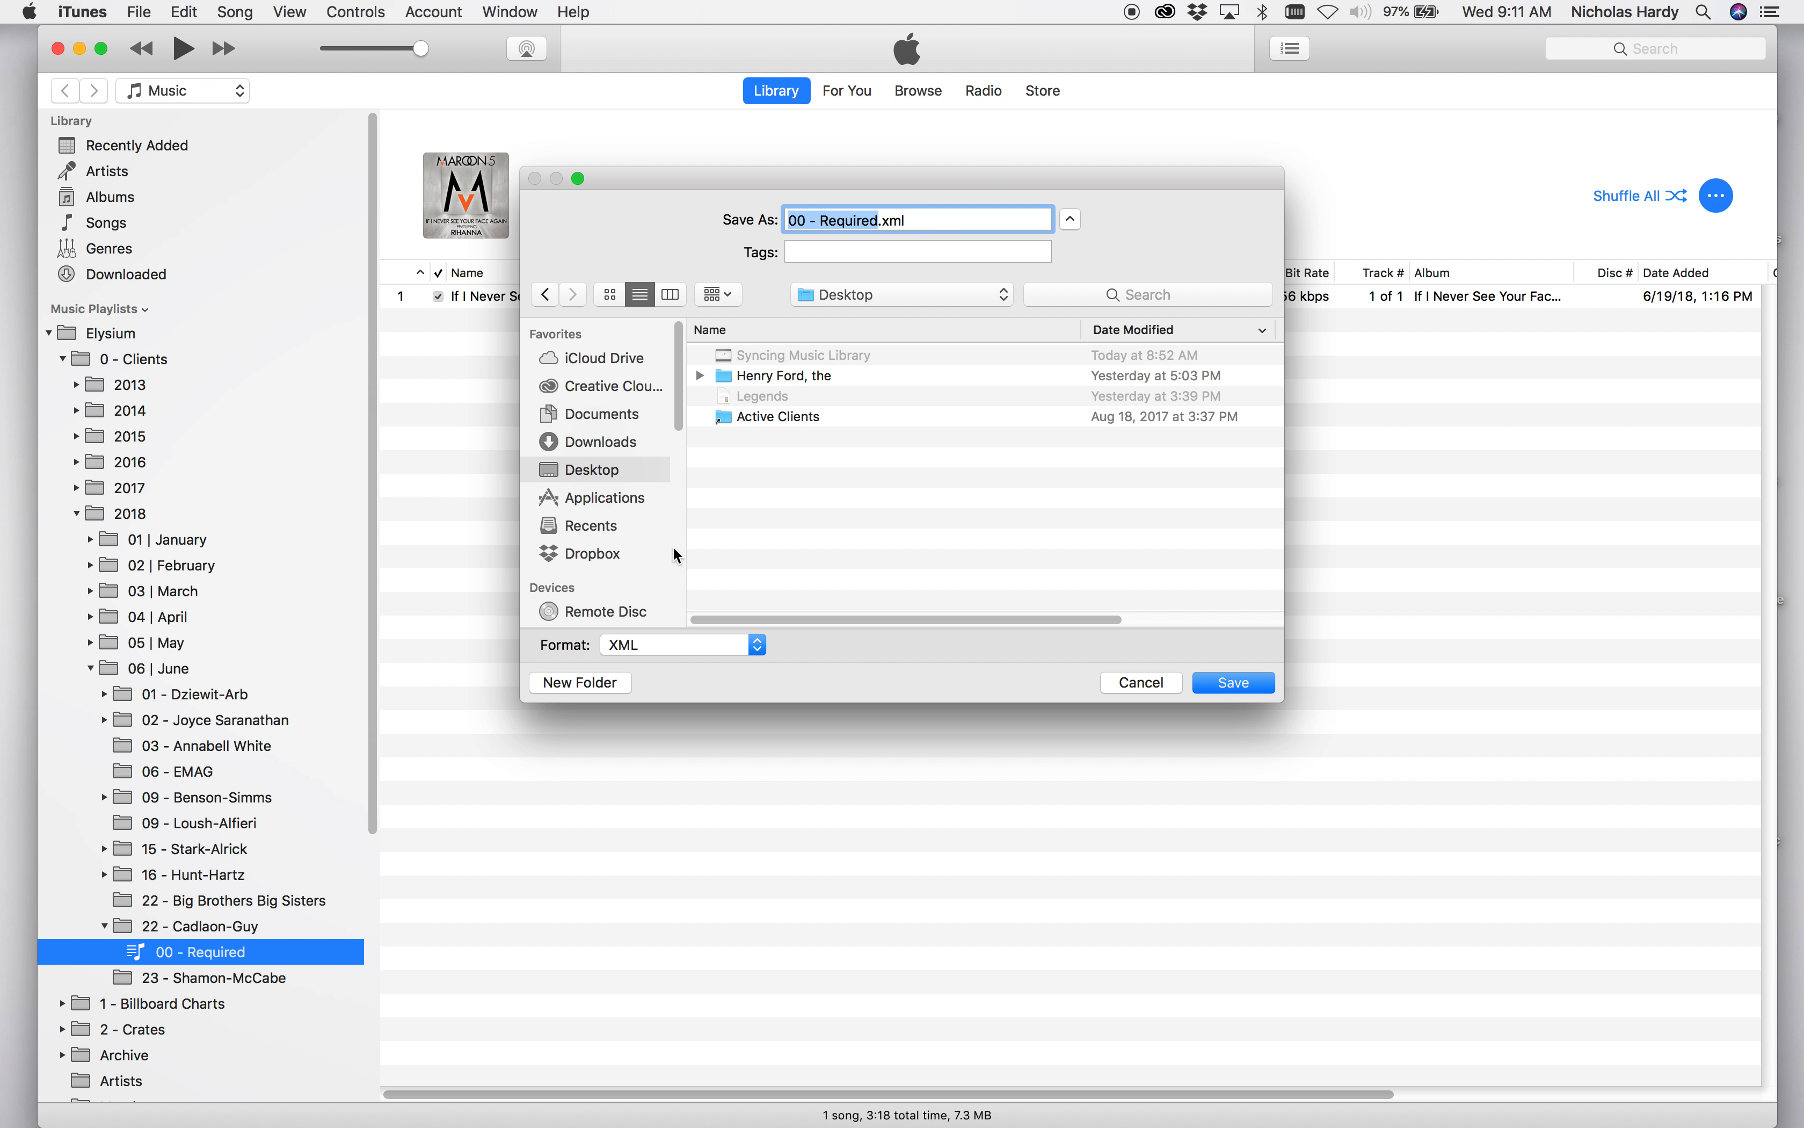
- Create a new folder named Playlists on the Desktop and save the playlist there as 00 - Required.xml in XML format
{"action": "left_click", "coordinate": [584, 681]}
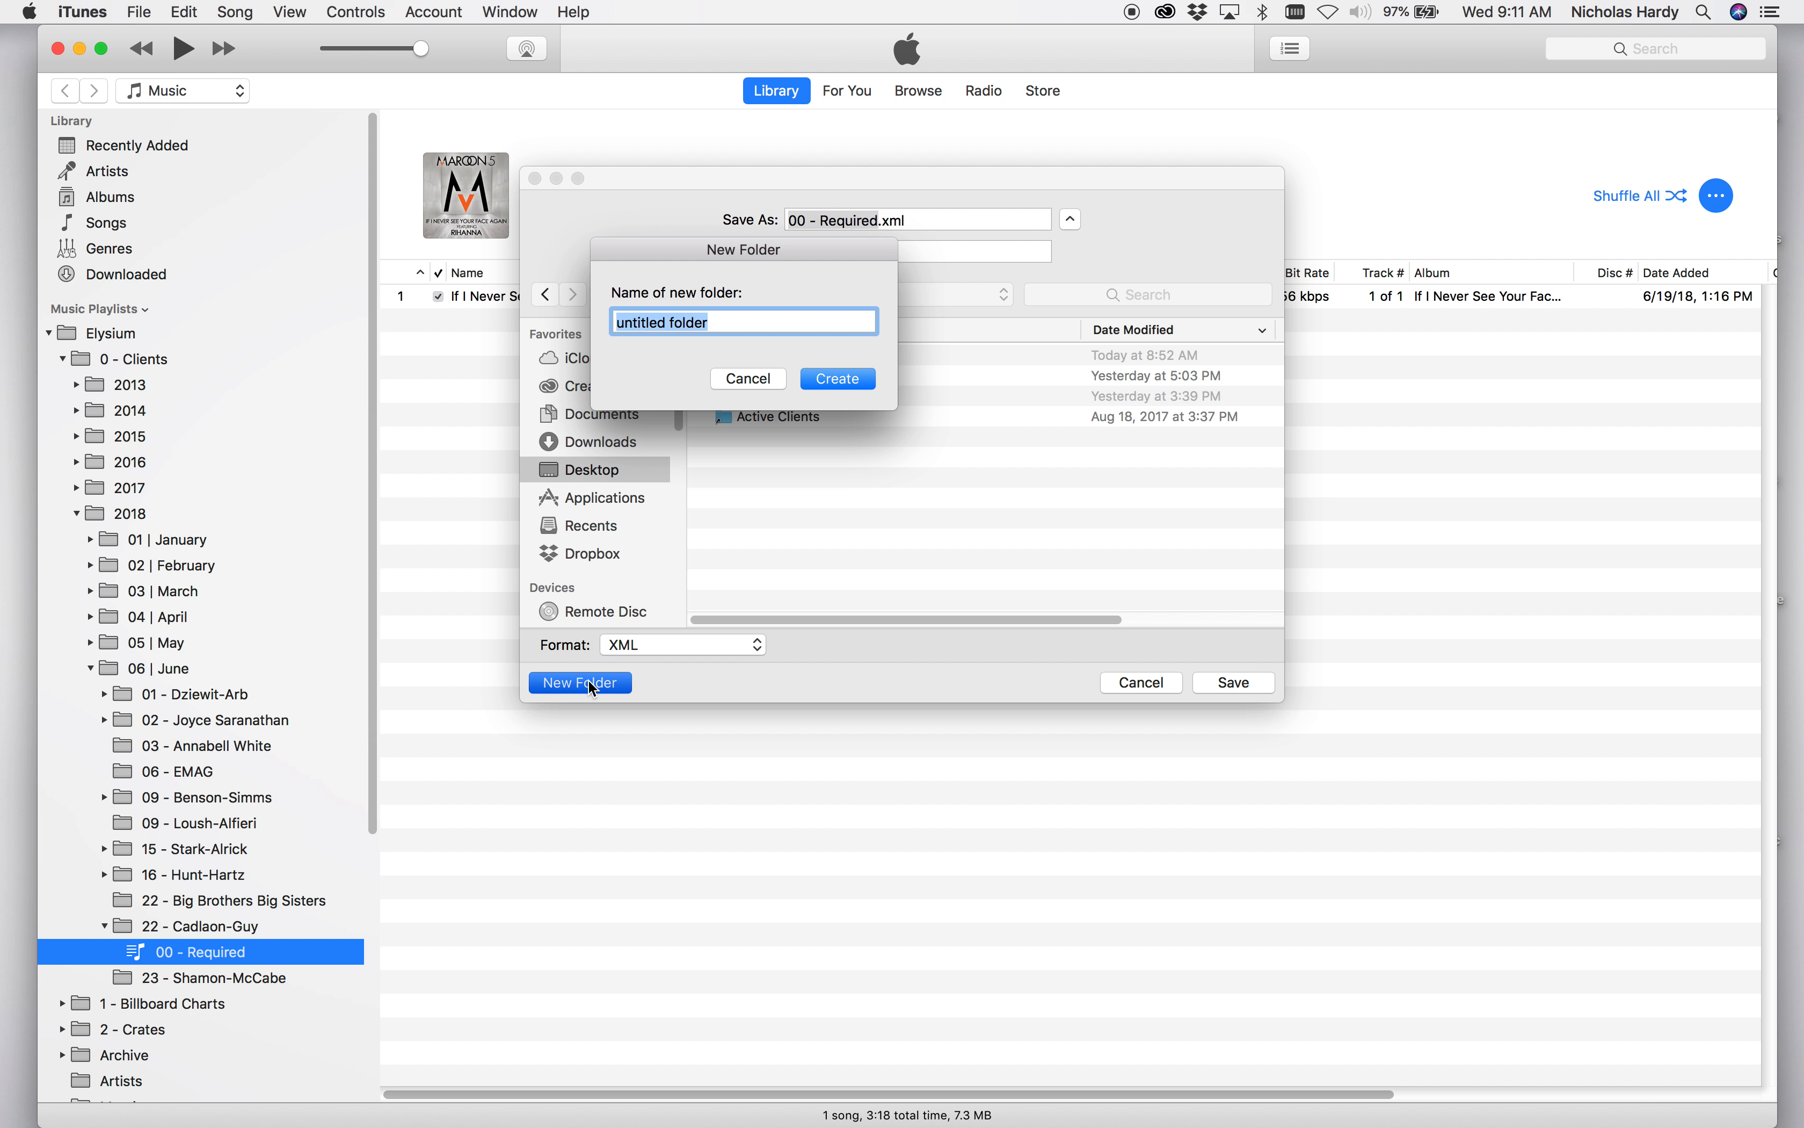
{"action": "type", "text": "Playlists"}
{"action": "key", "text": "Return"}
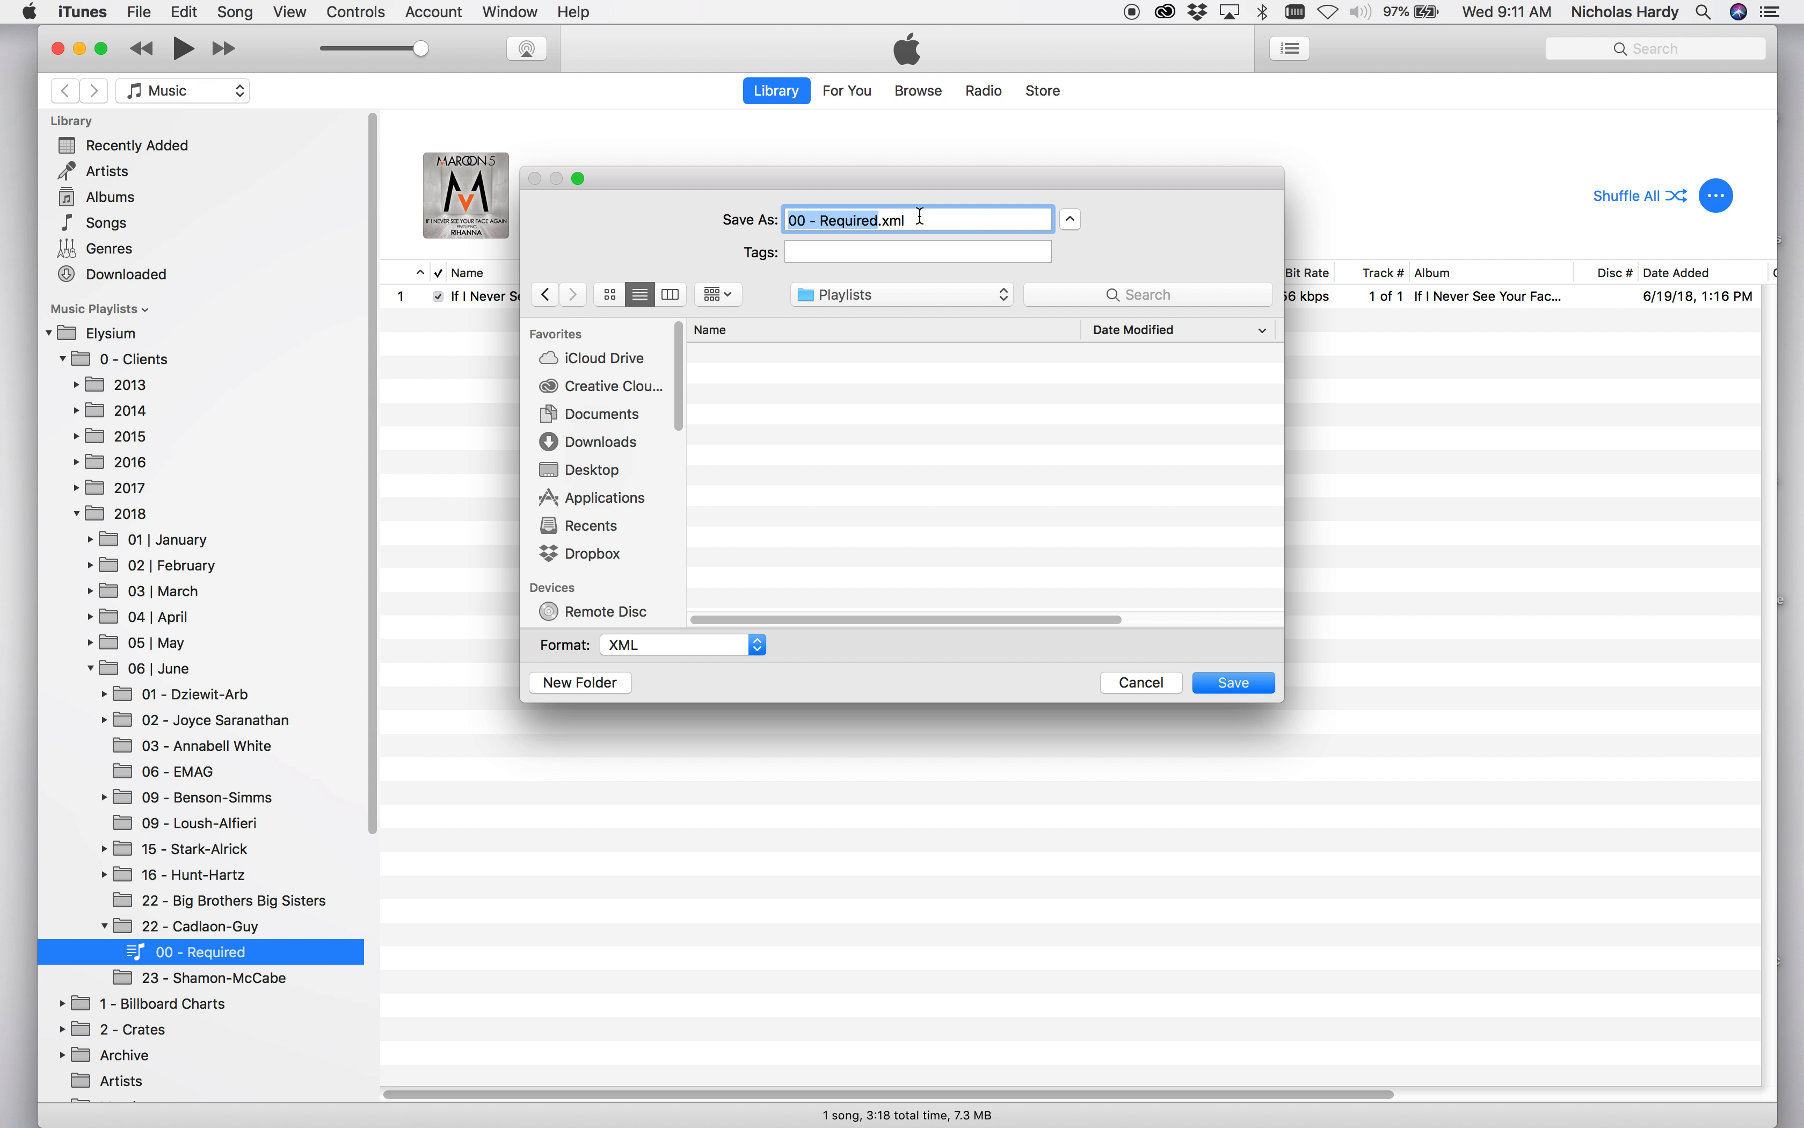
{"action": "left_click", "coordinate": [956, 218]}
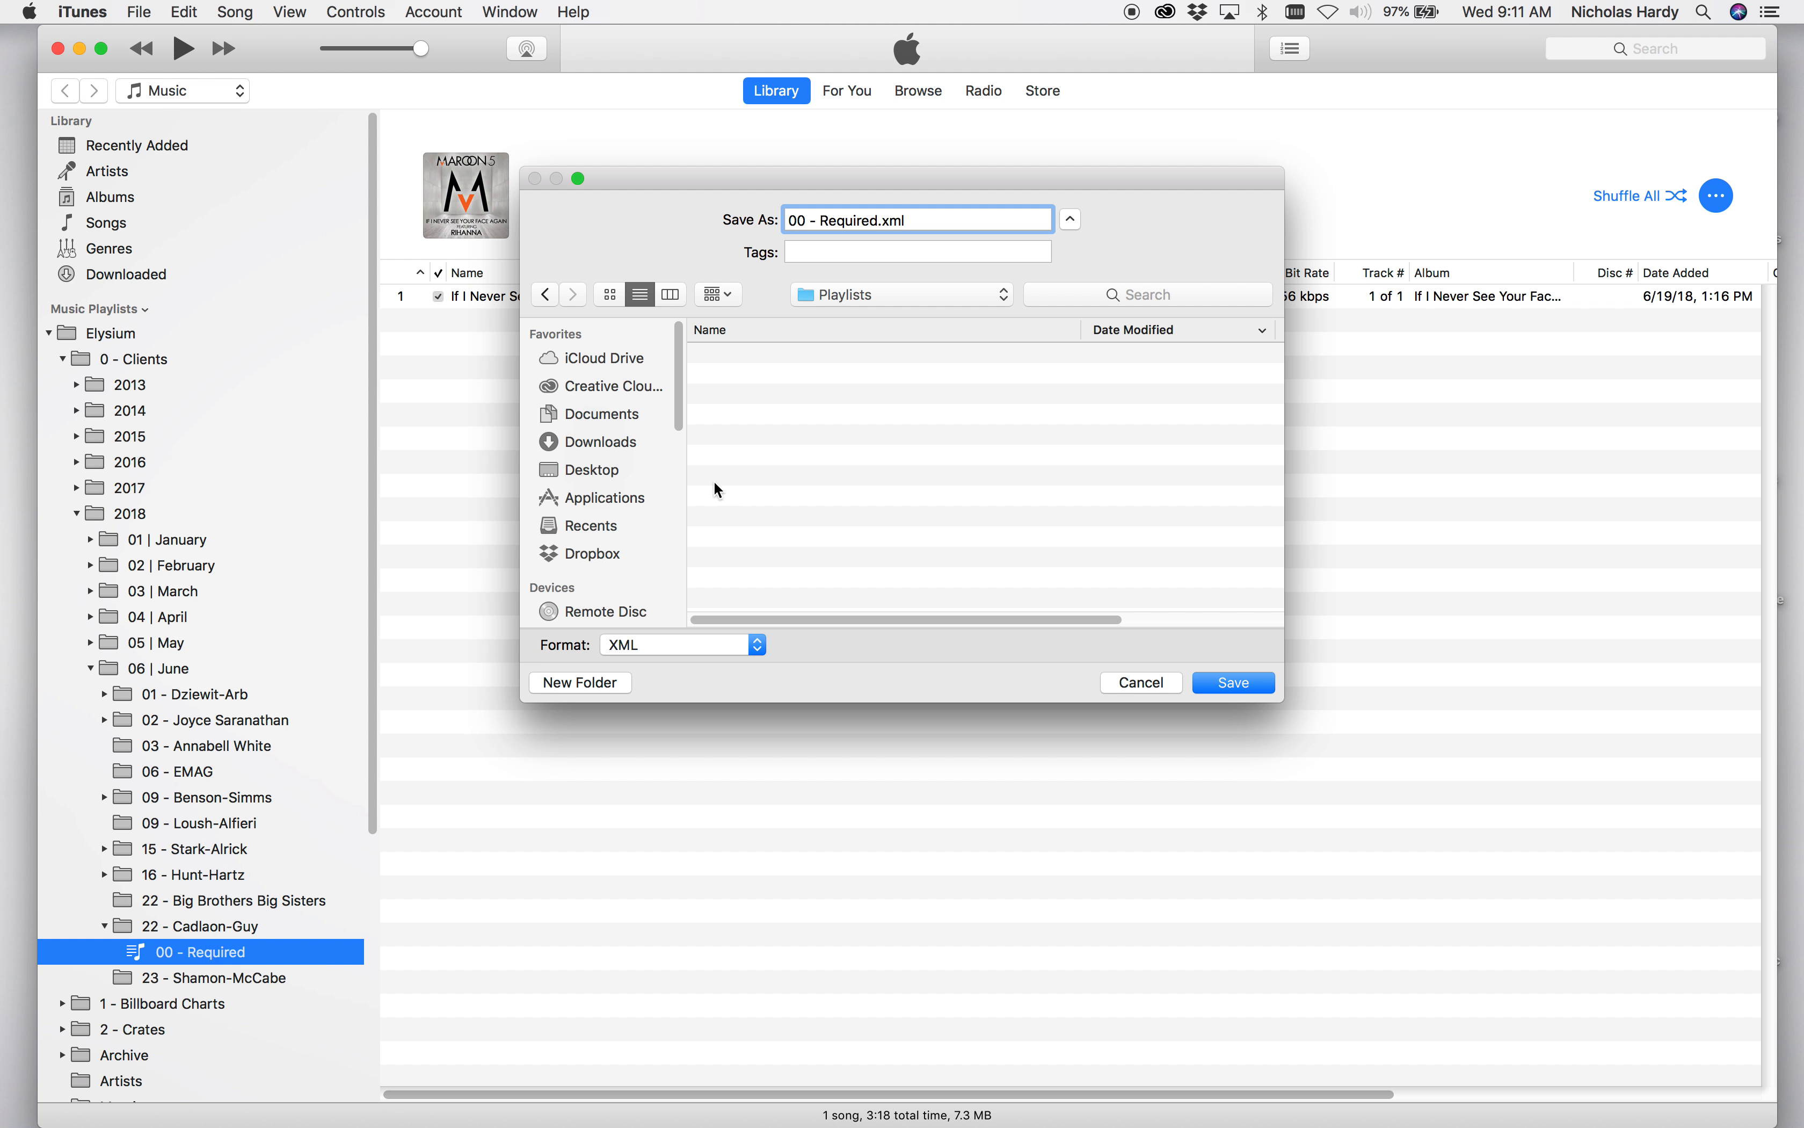
{"action": "left_click", "coordinate": [1234, 685]}
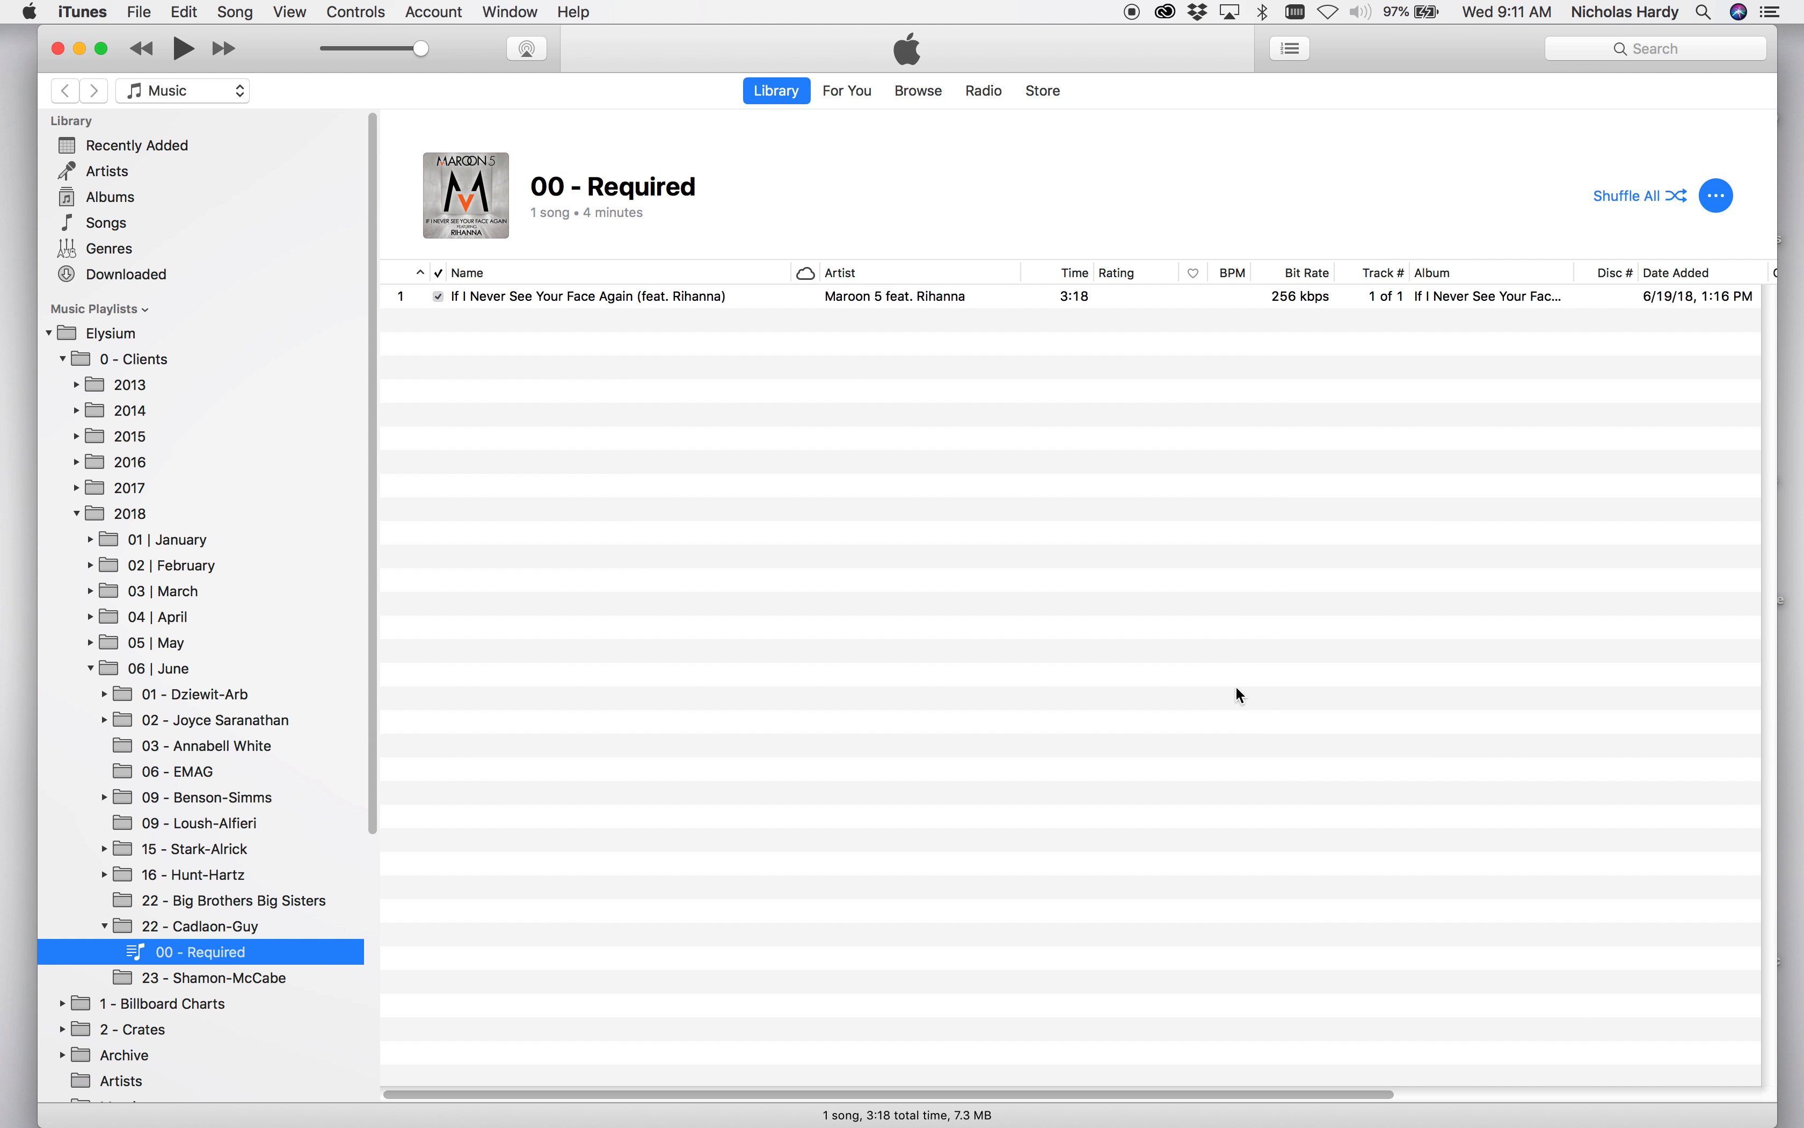
- Hide iTunes and check the Playlists folder on the desktop for the exported 00 - Required.xml file
{"action": "left_click_drag", "start_coordinate": [457, 54], "coordinate": [459, 58]}
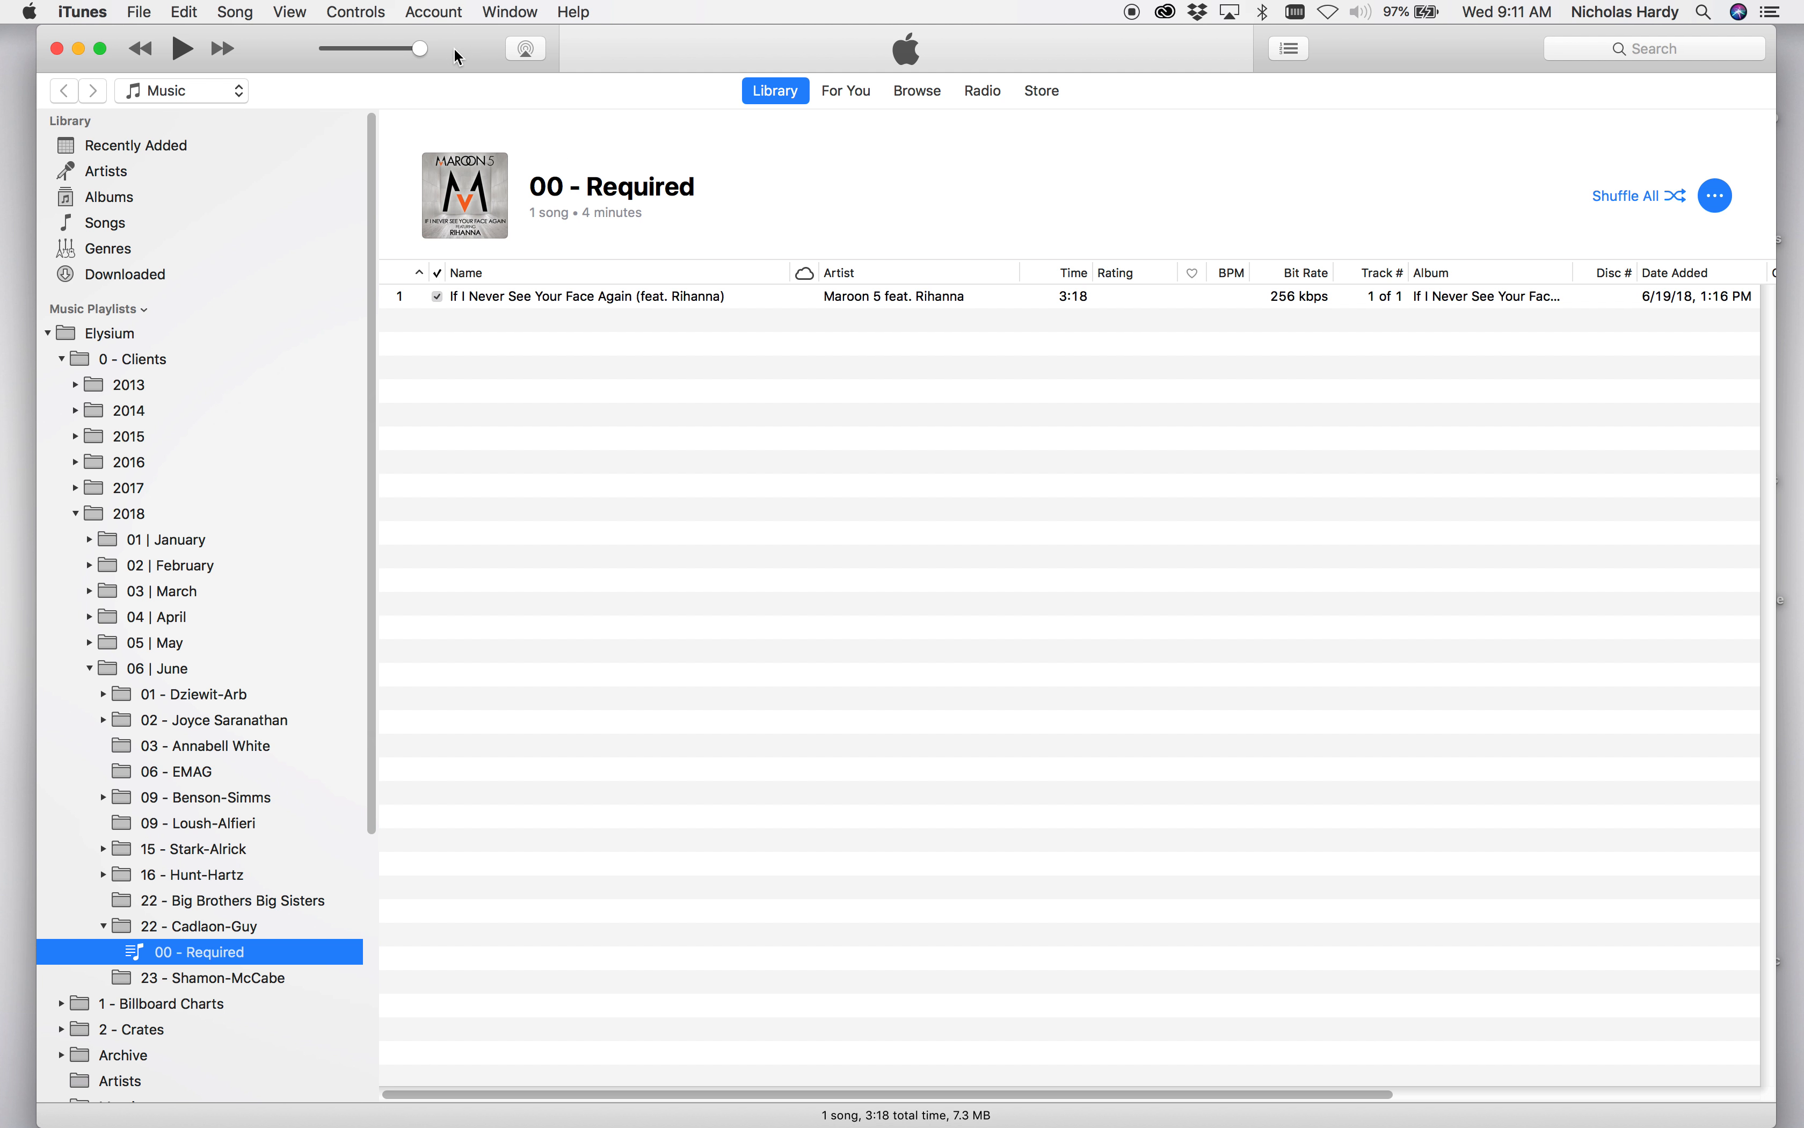
{"action": "key", "text": "super+h"}
{"action": "double_click", "coordinate": [1724, 791]}
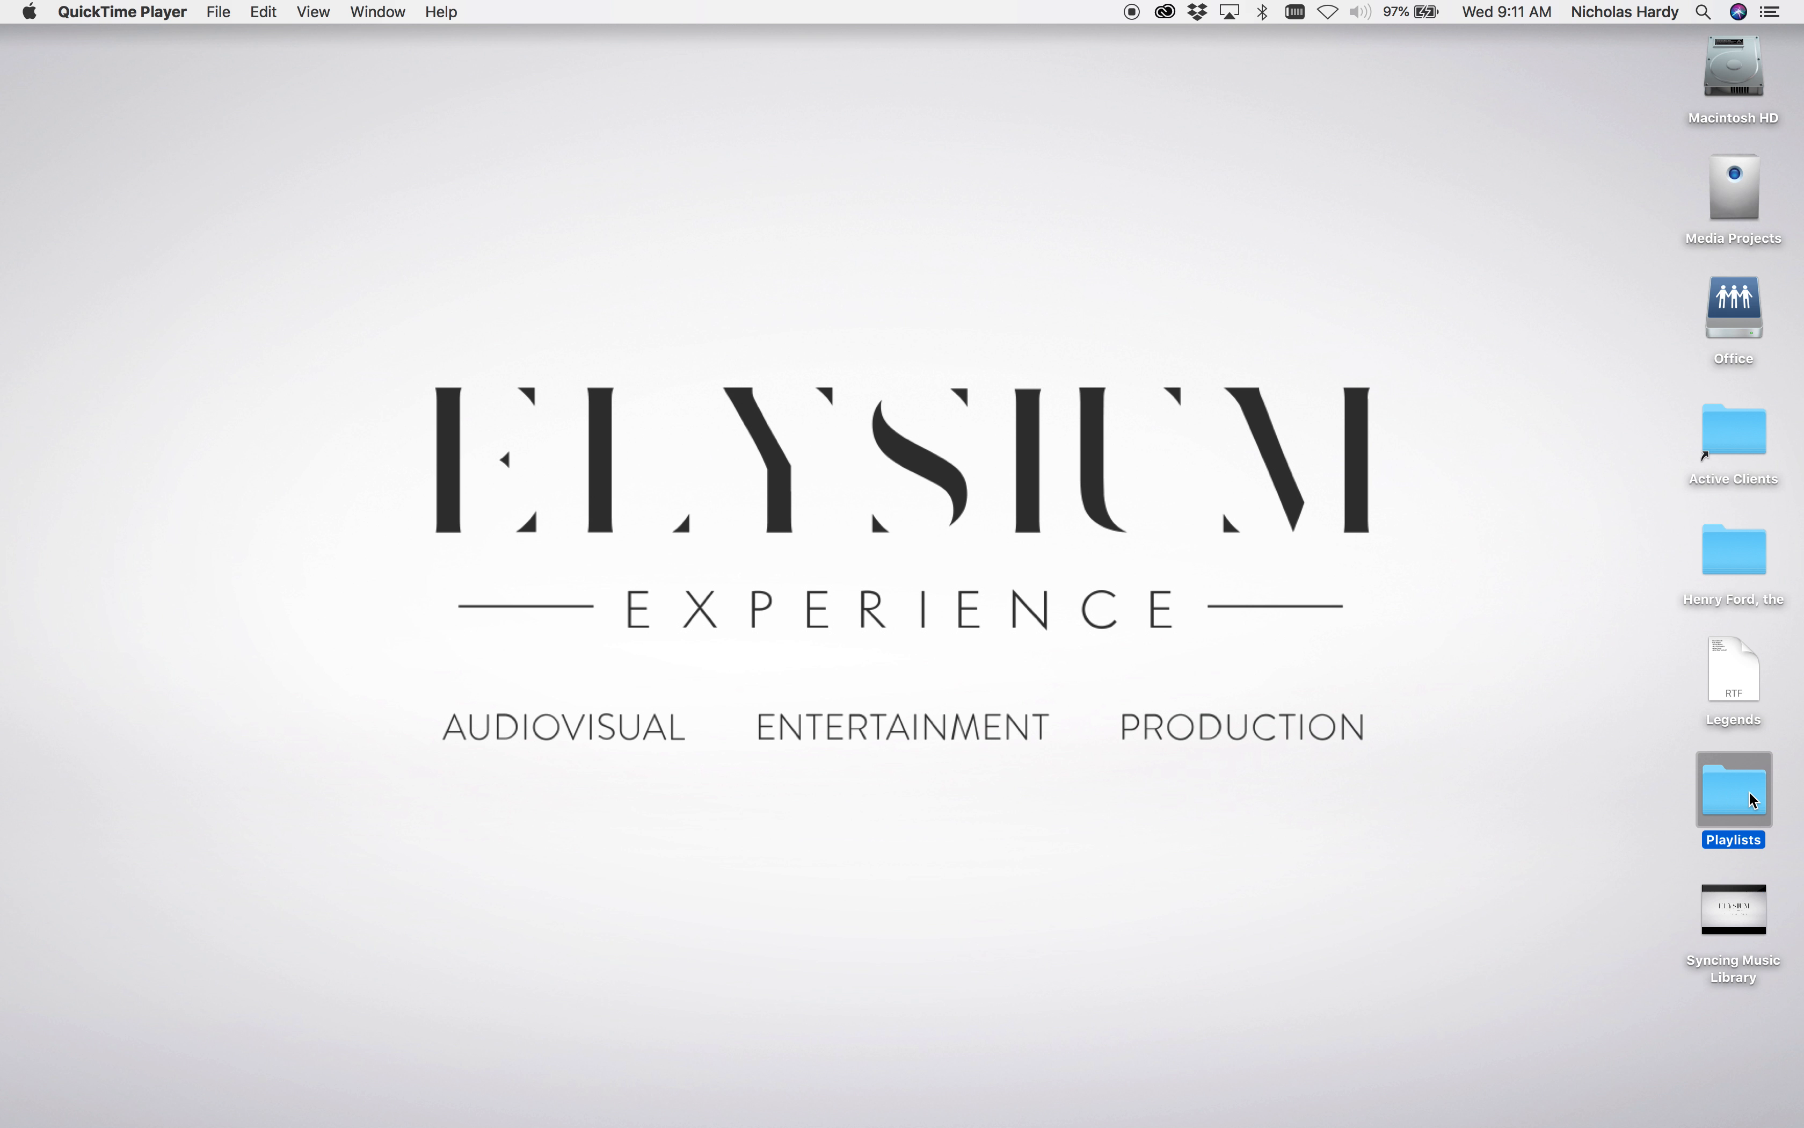
{"action": "left_click", "coordinate": [840, 285]}
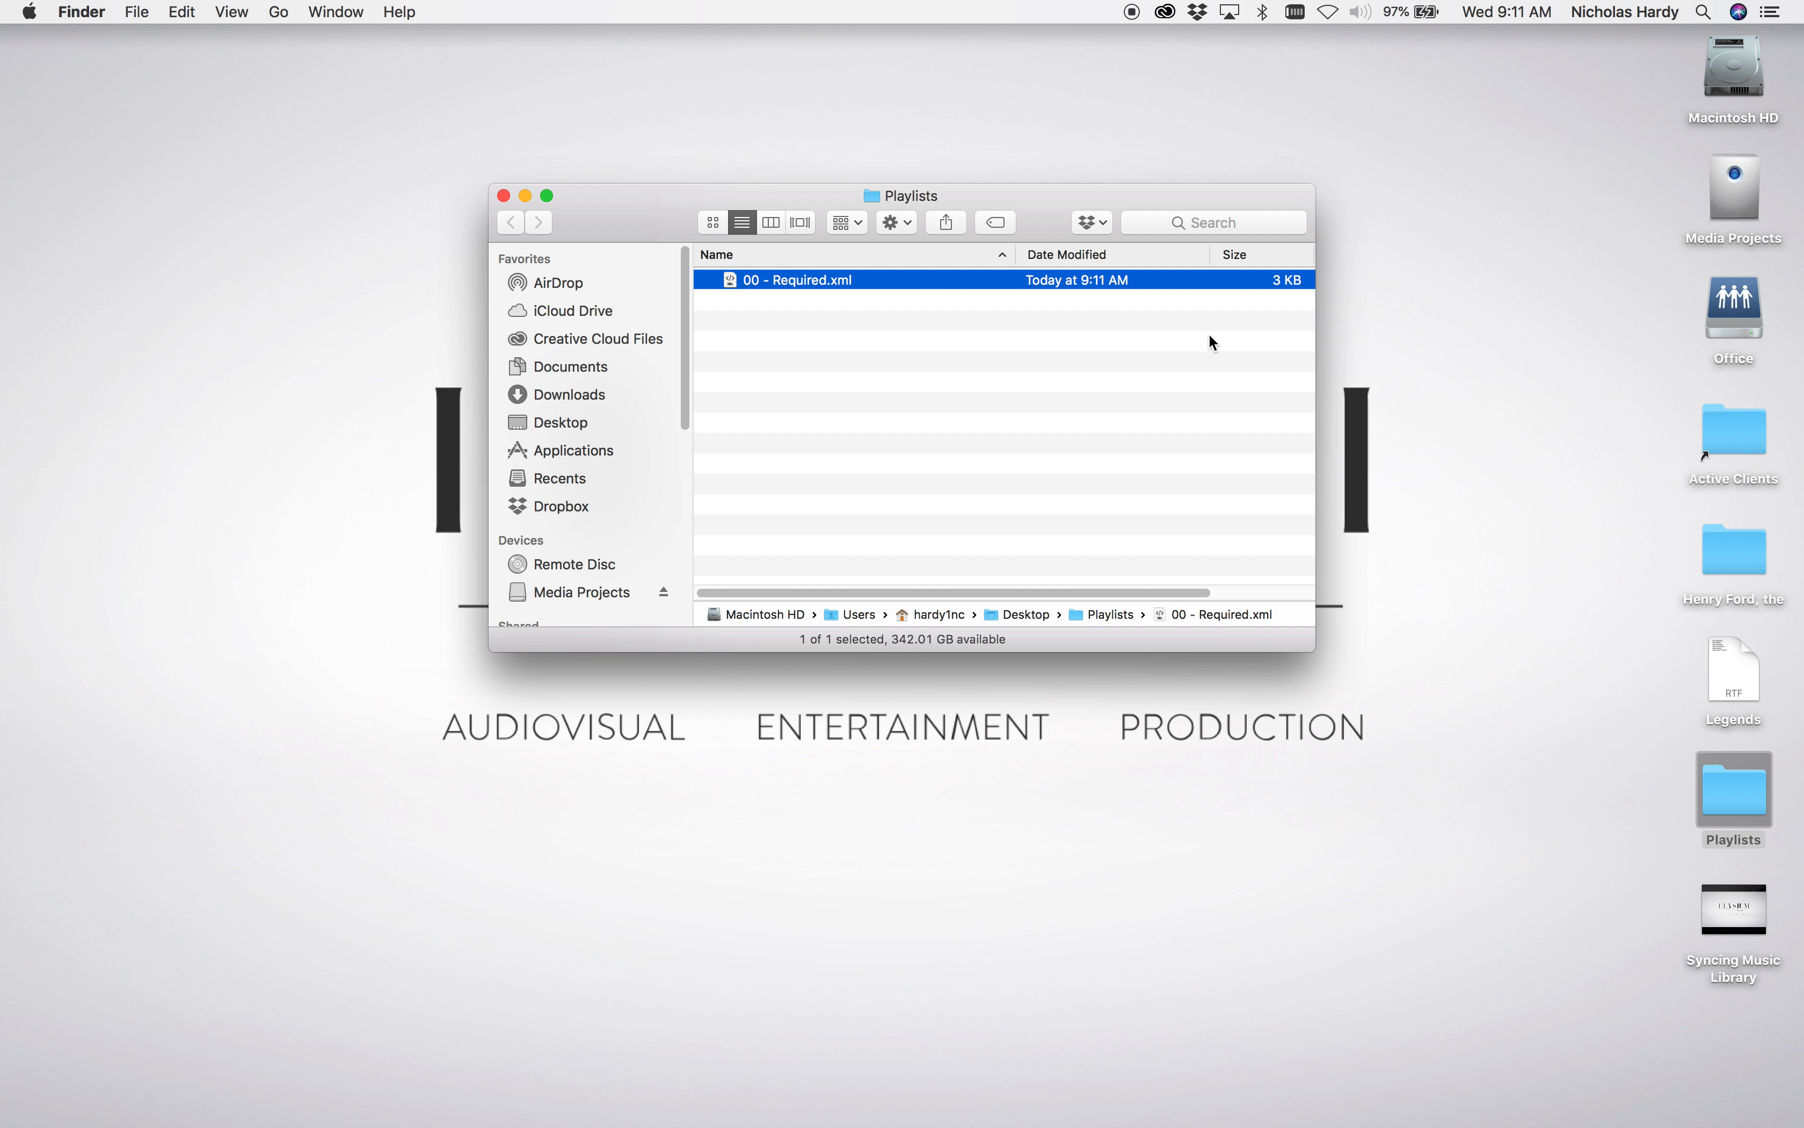
{"action": "left_click", "coordinate": [504, 195]}
- Switch back to iTunes and delete the 00 - Required playlist from its client folder under 06 | June
{"action": "mouse_move", "coordinate": [775, 1096]}
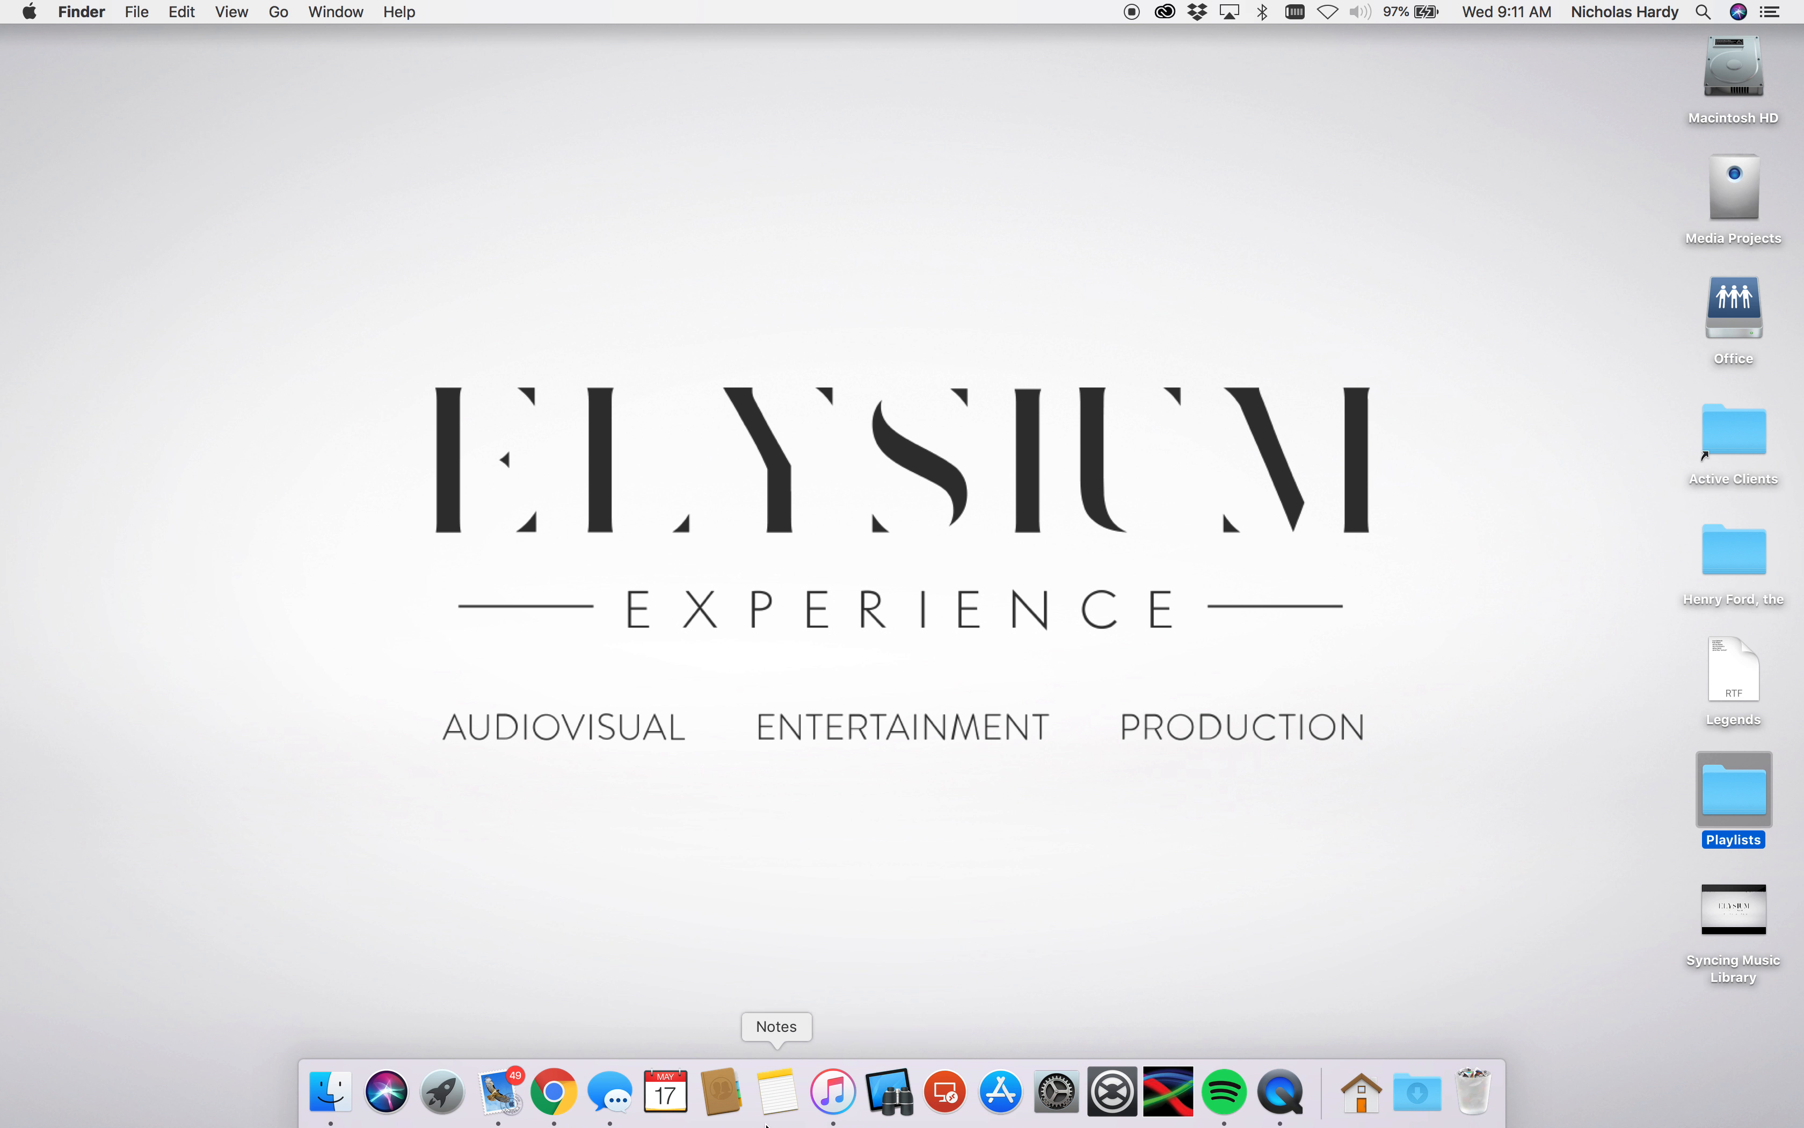
{"action": "left_click", "coordinate": [845, 1093]}
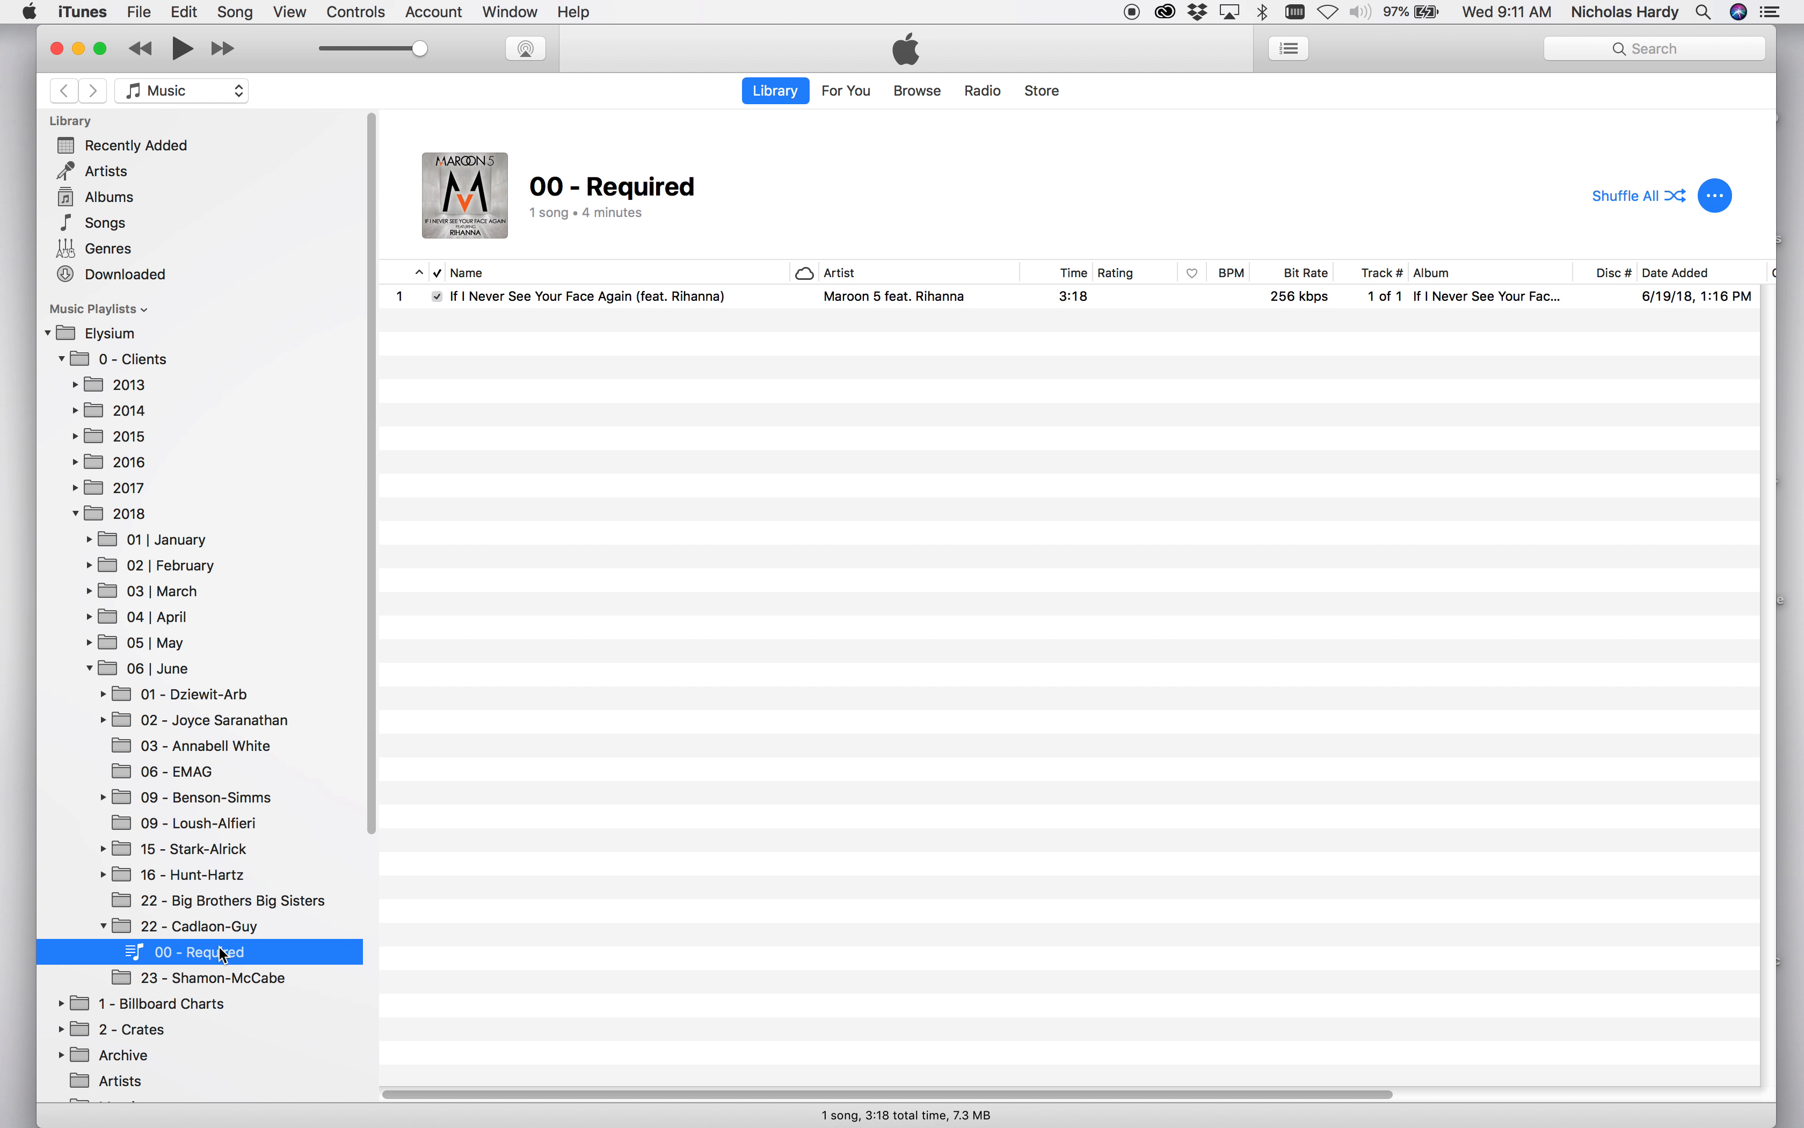
{"action": "left_click", "coordinate": [211, 960]}
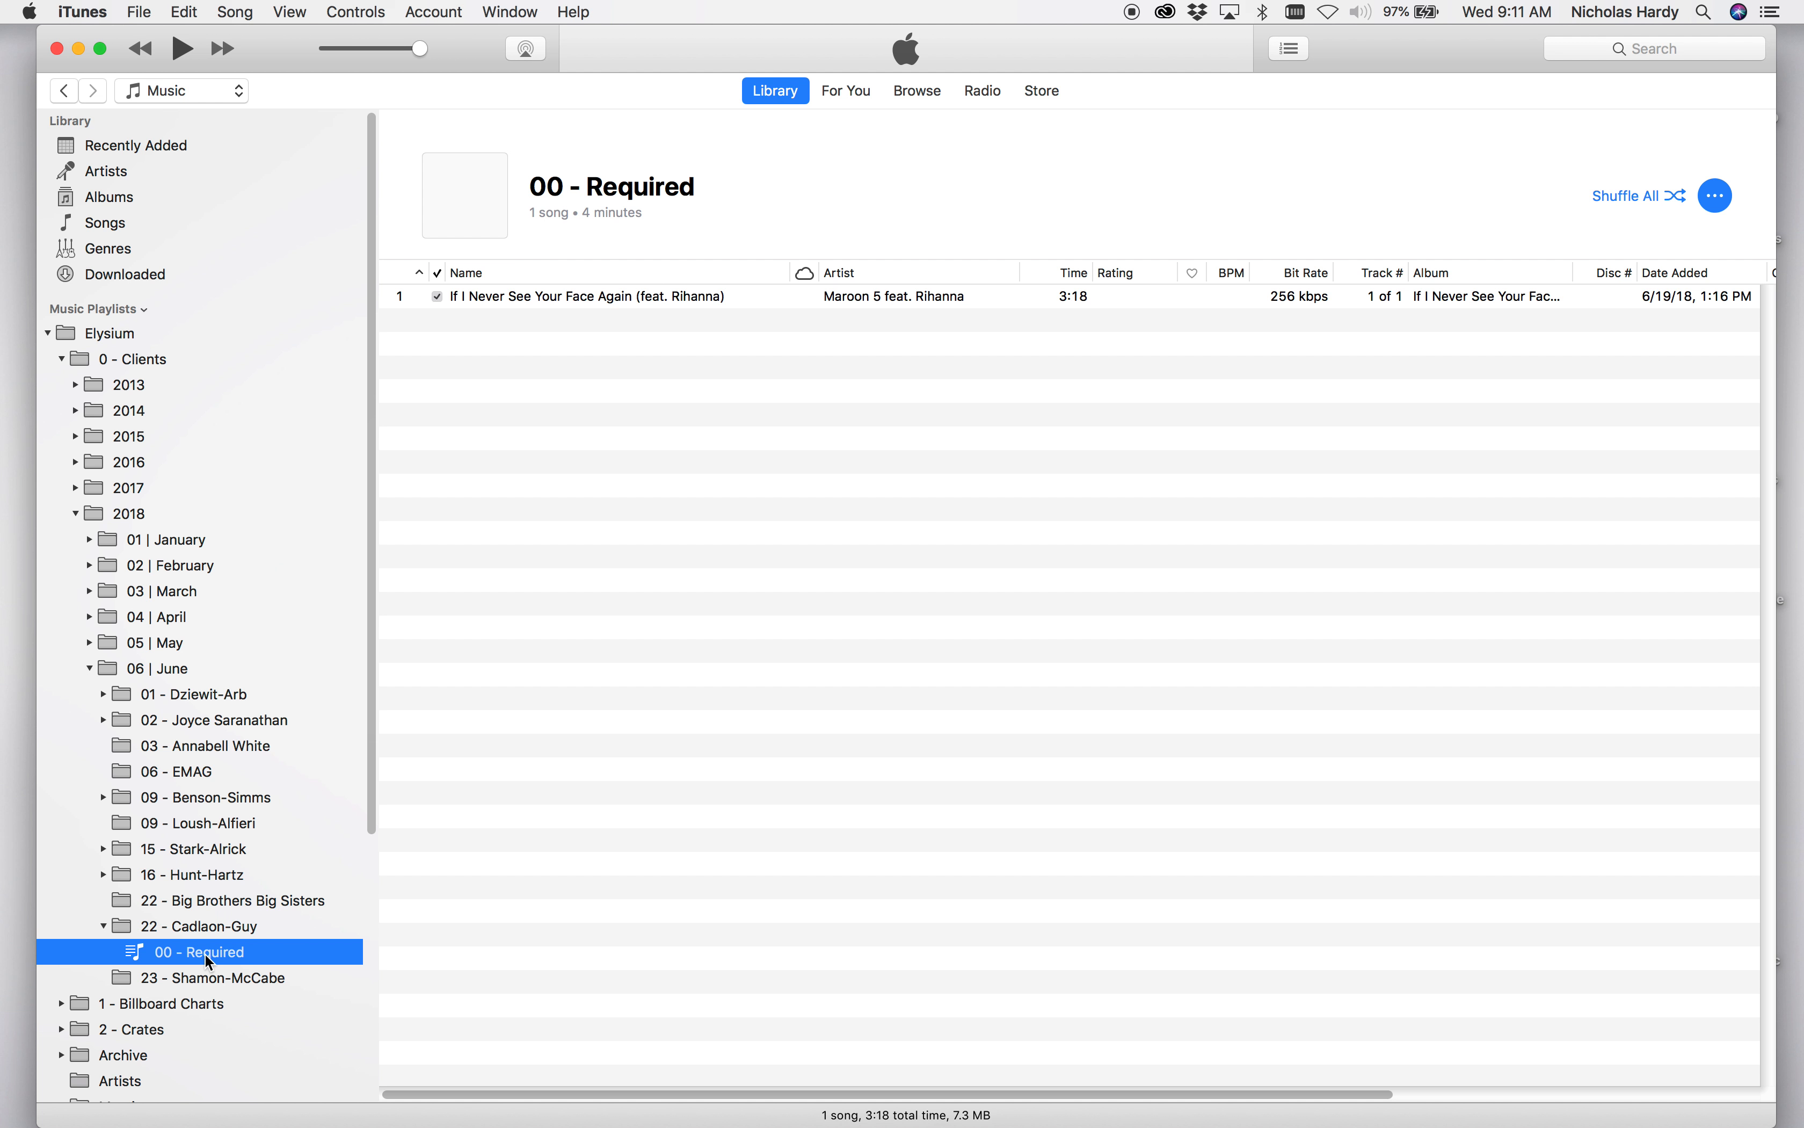
{"action": "key", "text": "Delete"}
{"action": "left_click", "coordinate": [1126, 405]}
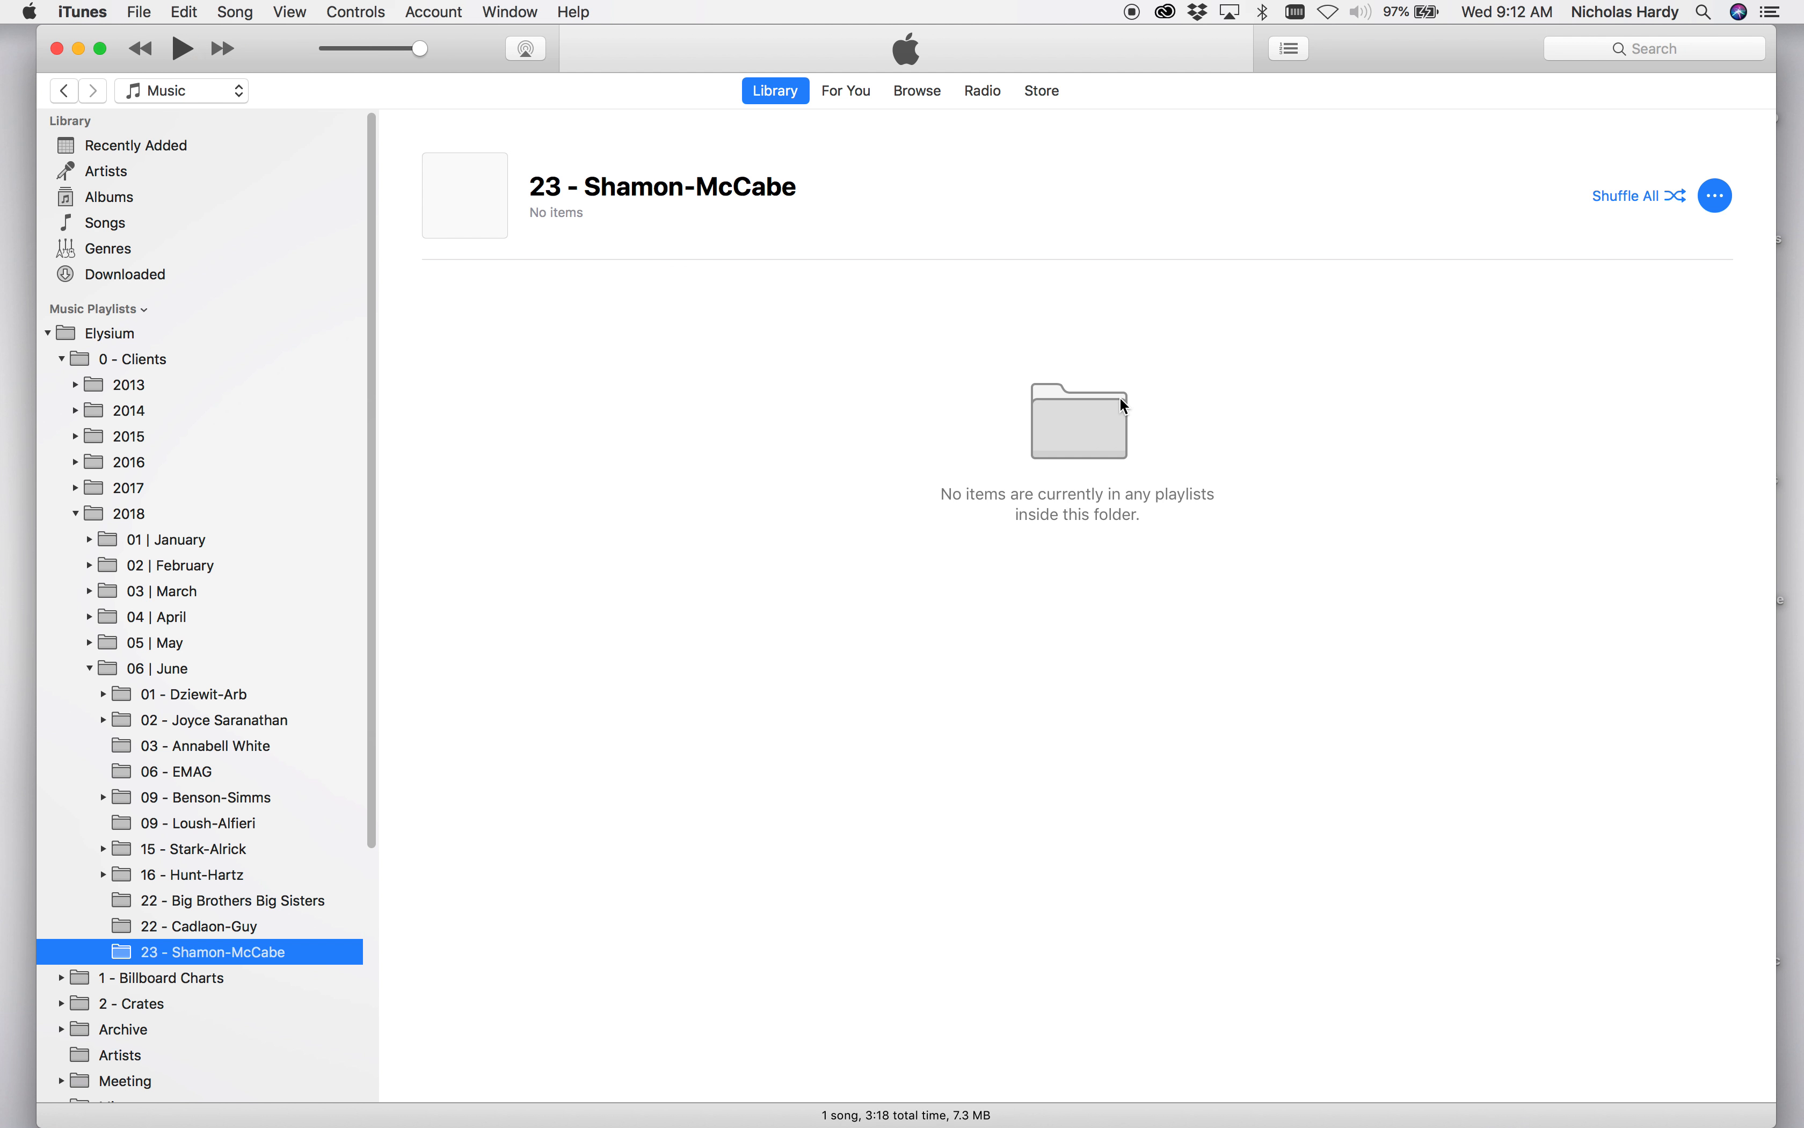
- Import the playlist file 00 - Required.xml from the Playlists folder into the library
{"action": "left_click", "coordinate": [236, 926]}
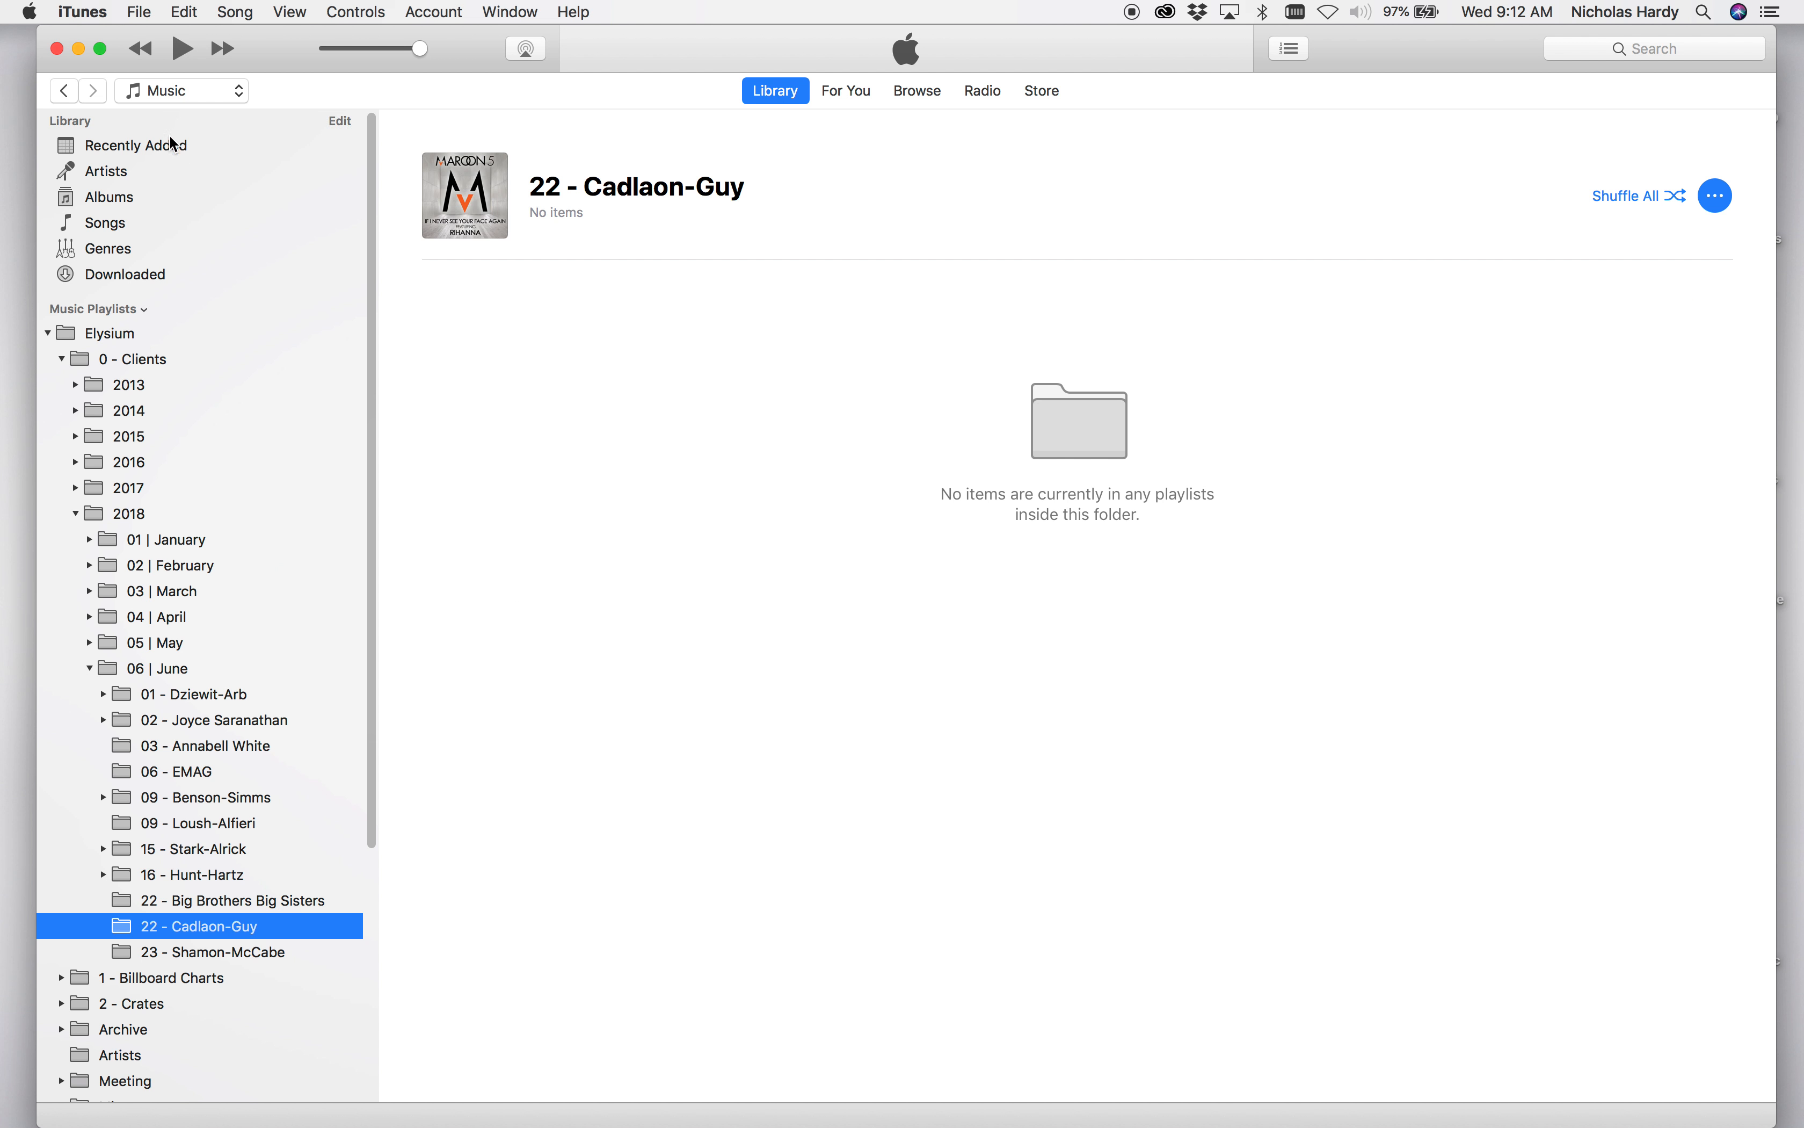
{"action": "left_click", "coordinate": [139, 12]}
{"action": "mouse_move", "coordinate": [201, 153]}
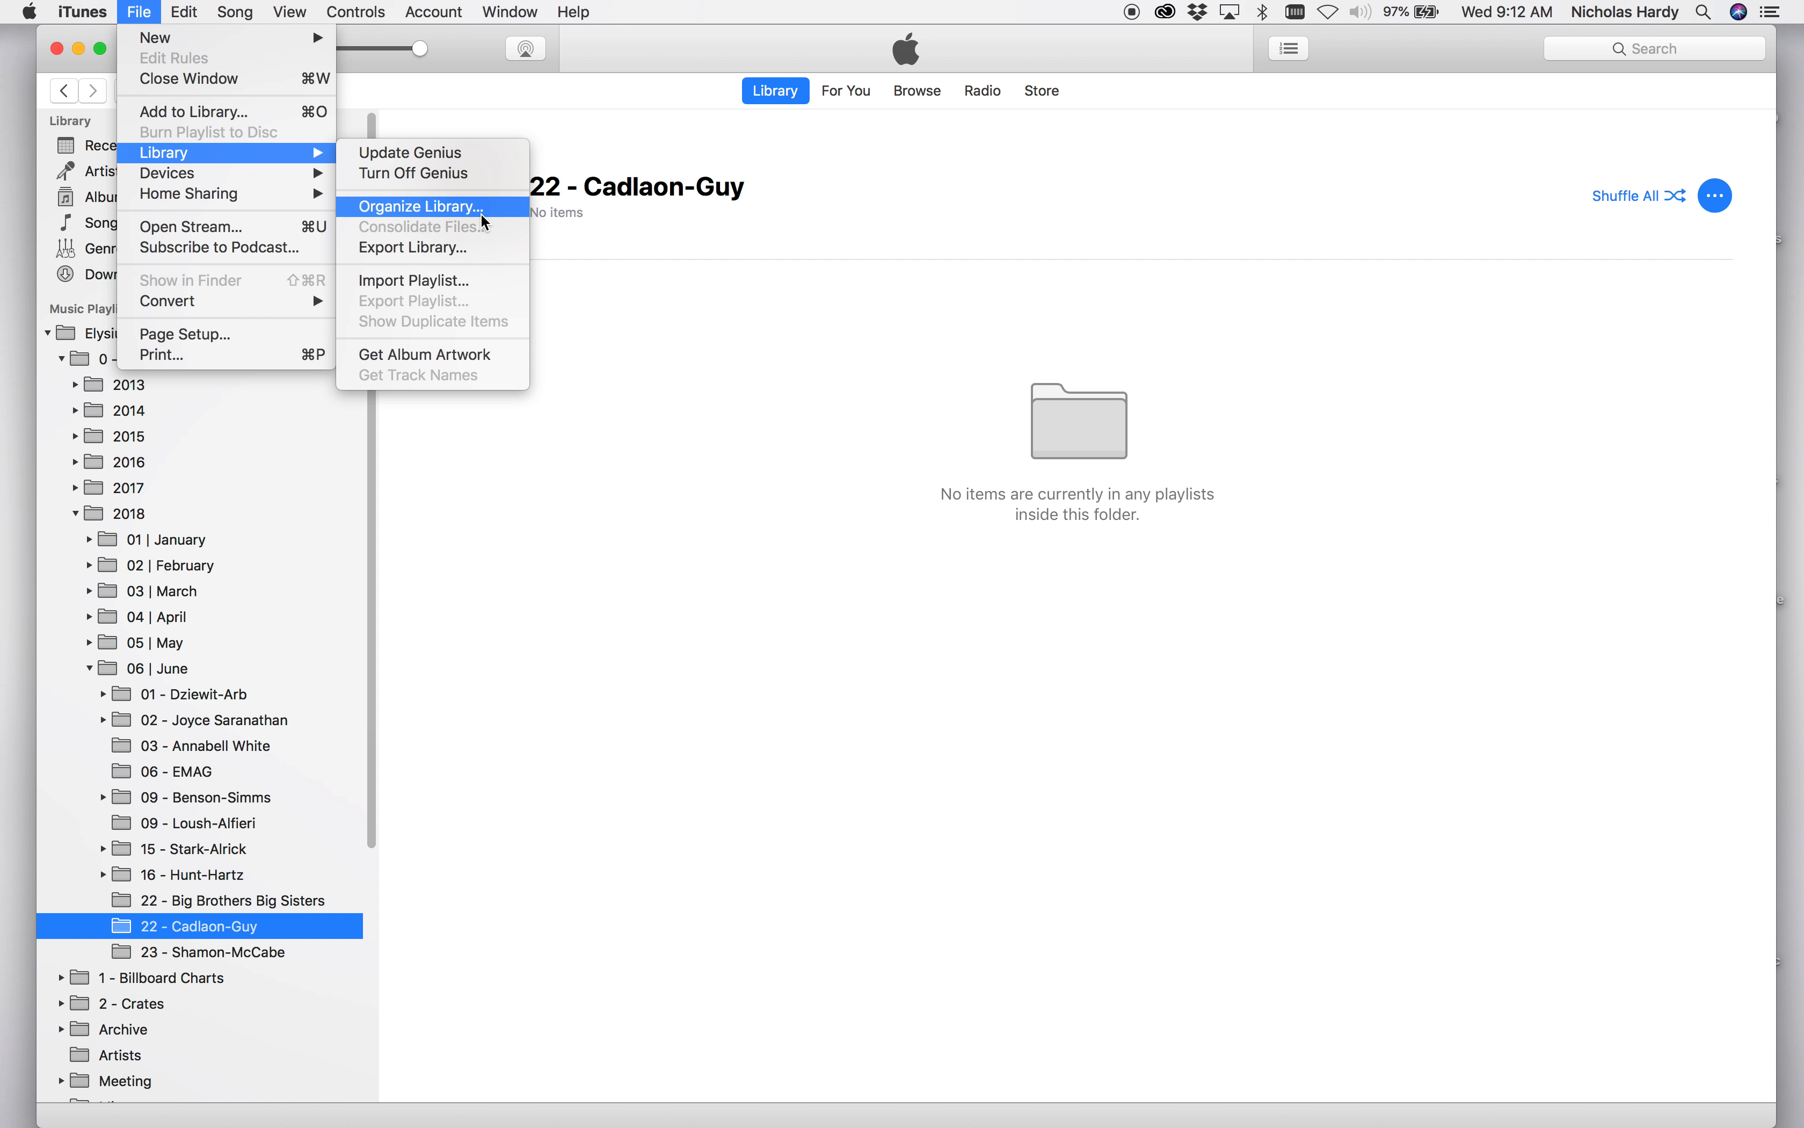
{"action": "left_click", "coordinate": [474, 282]}
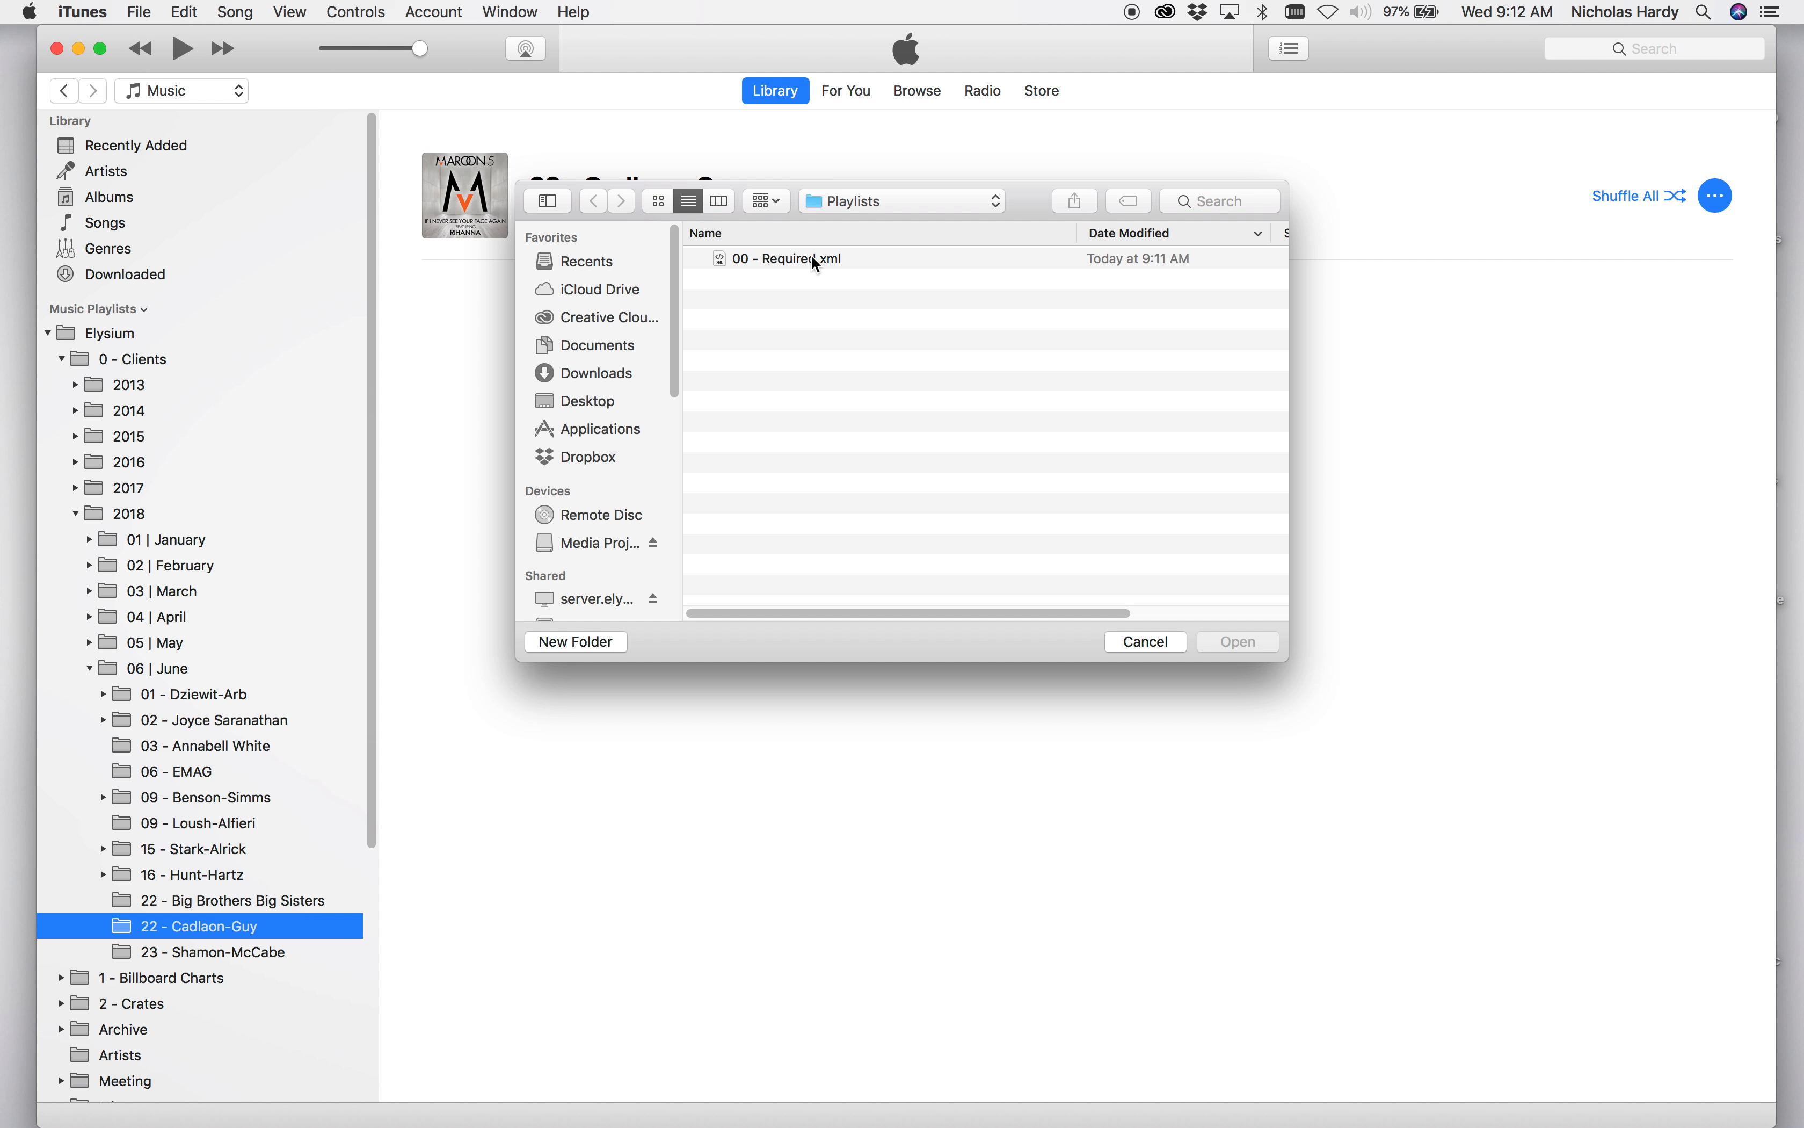
{"action": "left_click", "coordinate": [818, 261]}
{"action": "double_click", "coordinate": [817, 261]}
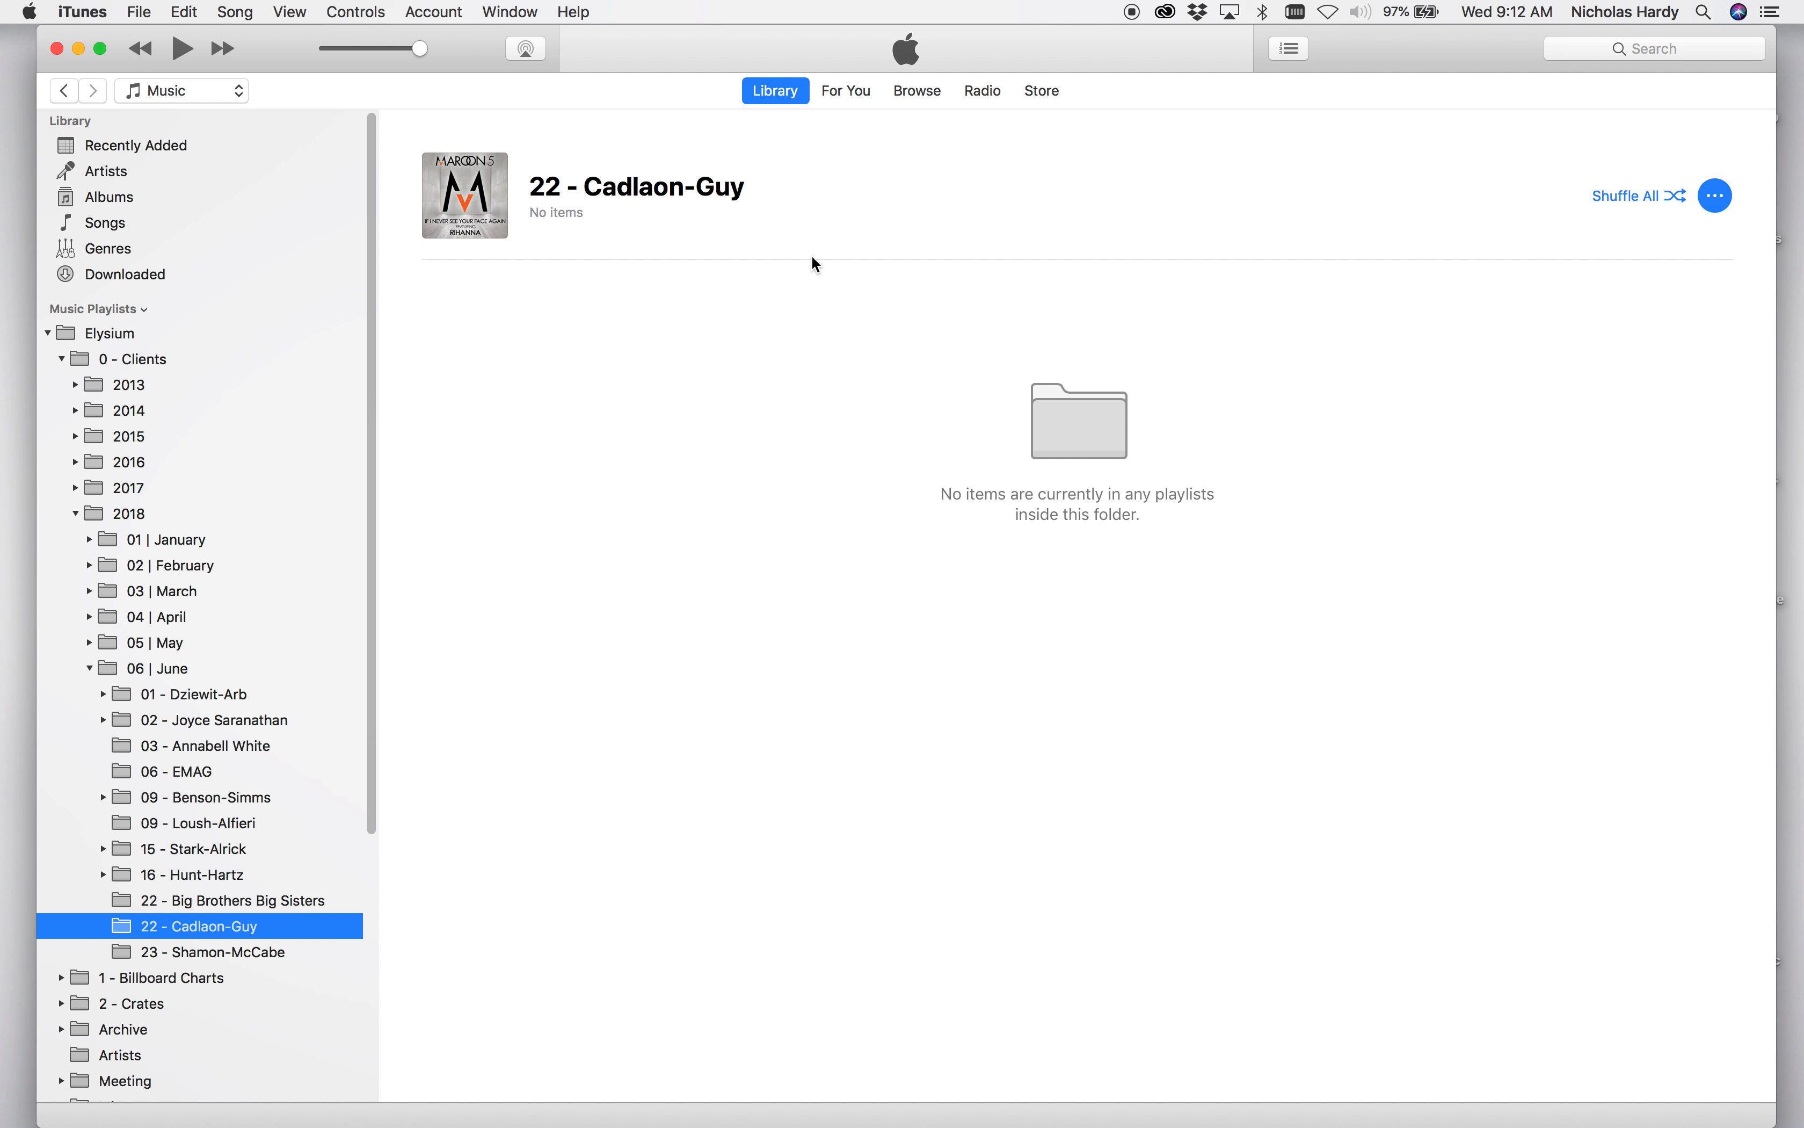
- Move the imported 00 - Required playlist into the June client folder it was deleted from
{"action": "scroll", "coordinate": [317, 823], "scroll_direction": "down", "scroll_amount": 5}
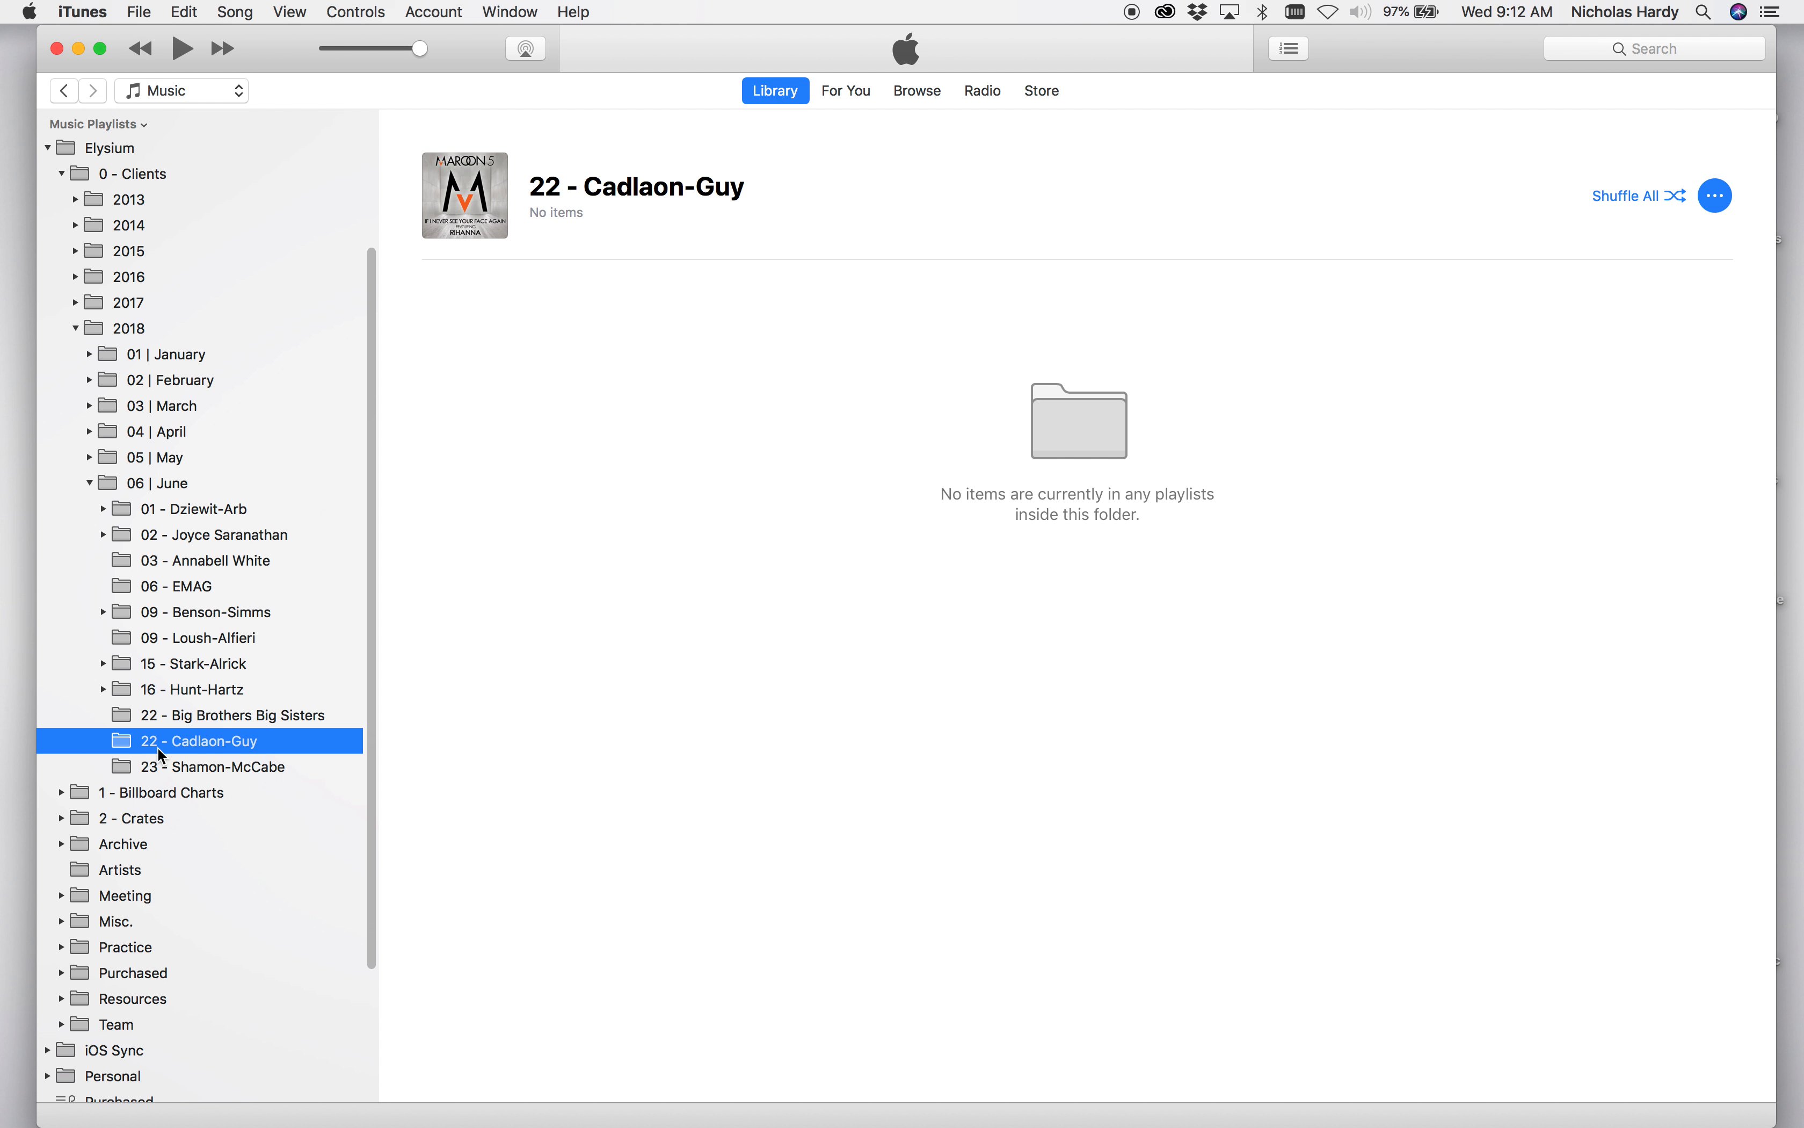
{"action": "scroll", "coordinate": [284, 809], "scroll_direction": "down", "scroll_amount": 5}
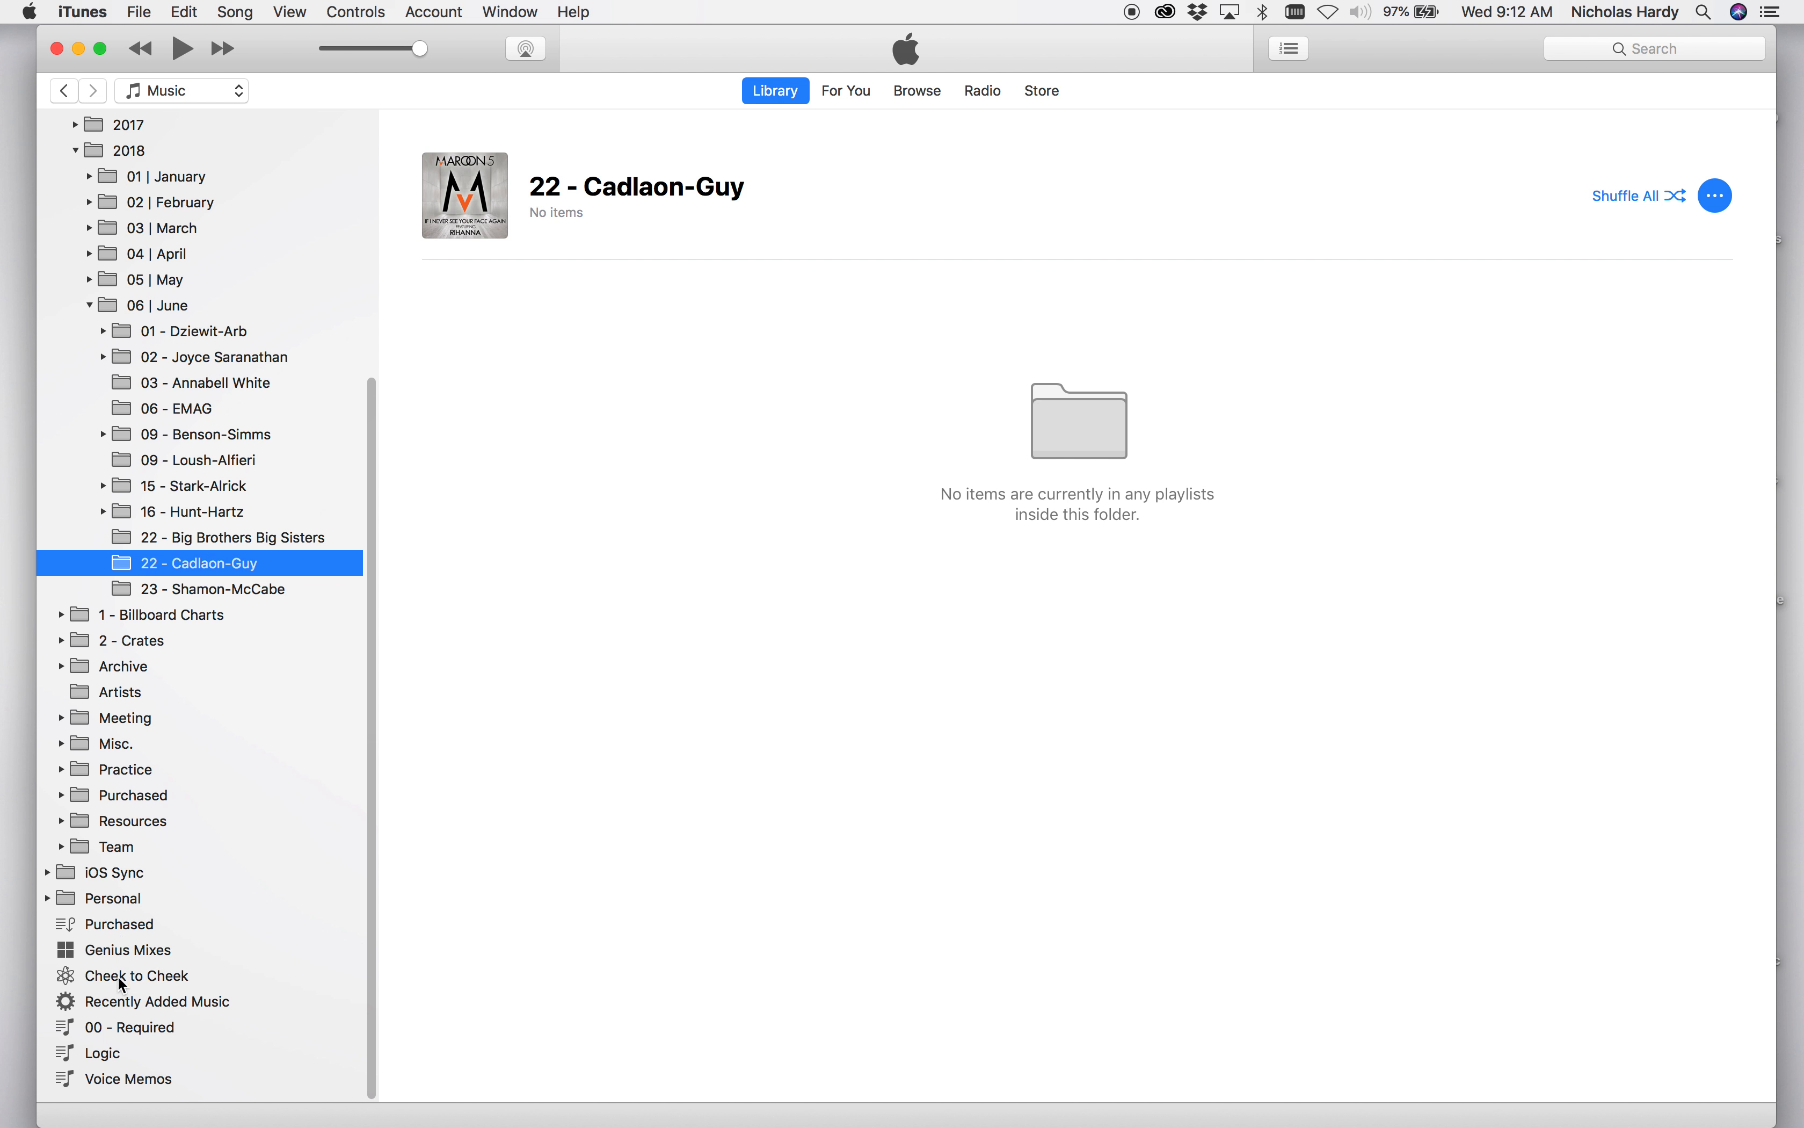
{"action": "left_click", "coordinate": [134, 1029]}
{"action": "left_click_drag", "start_coordinate": [135, 1030], "coordinate": [253, 568]}
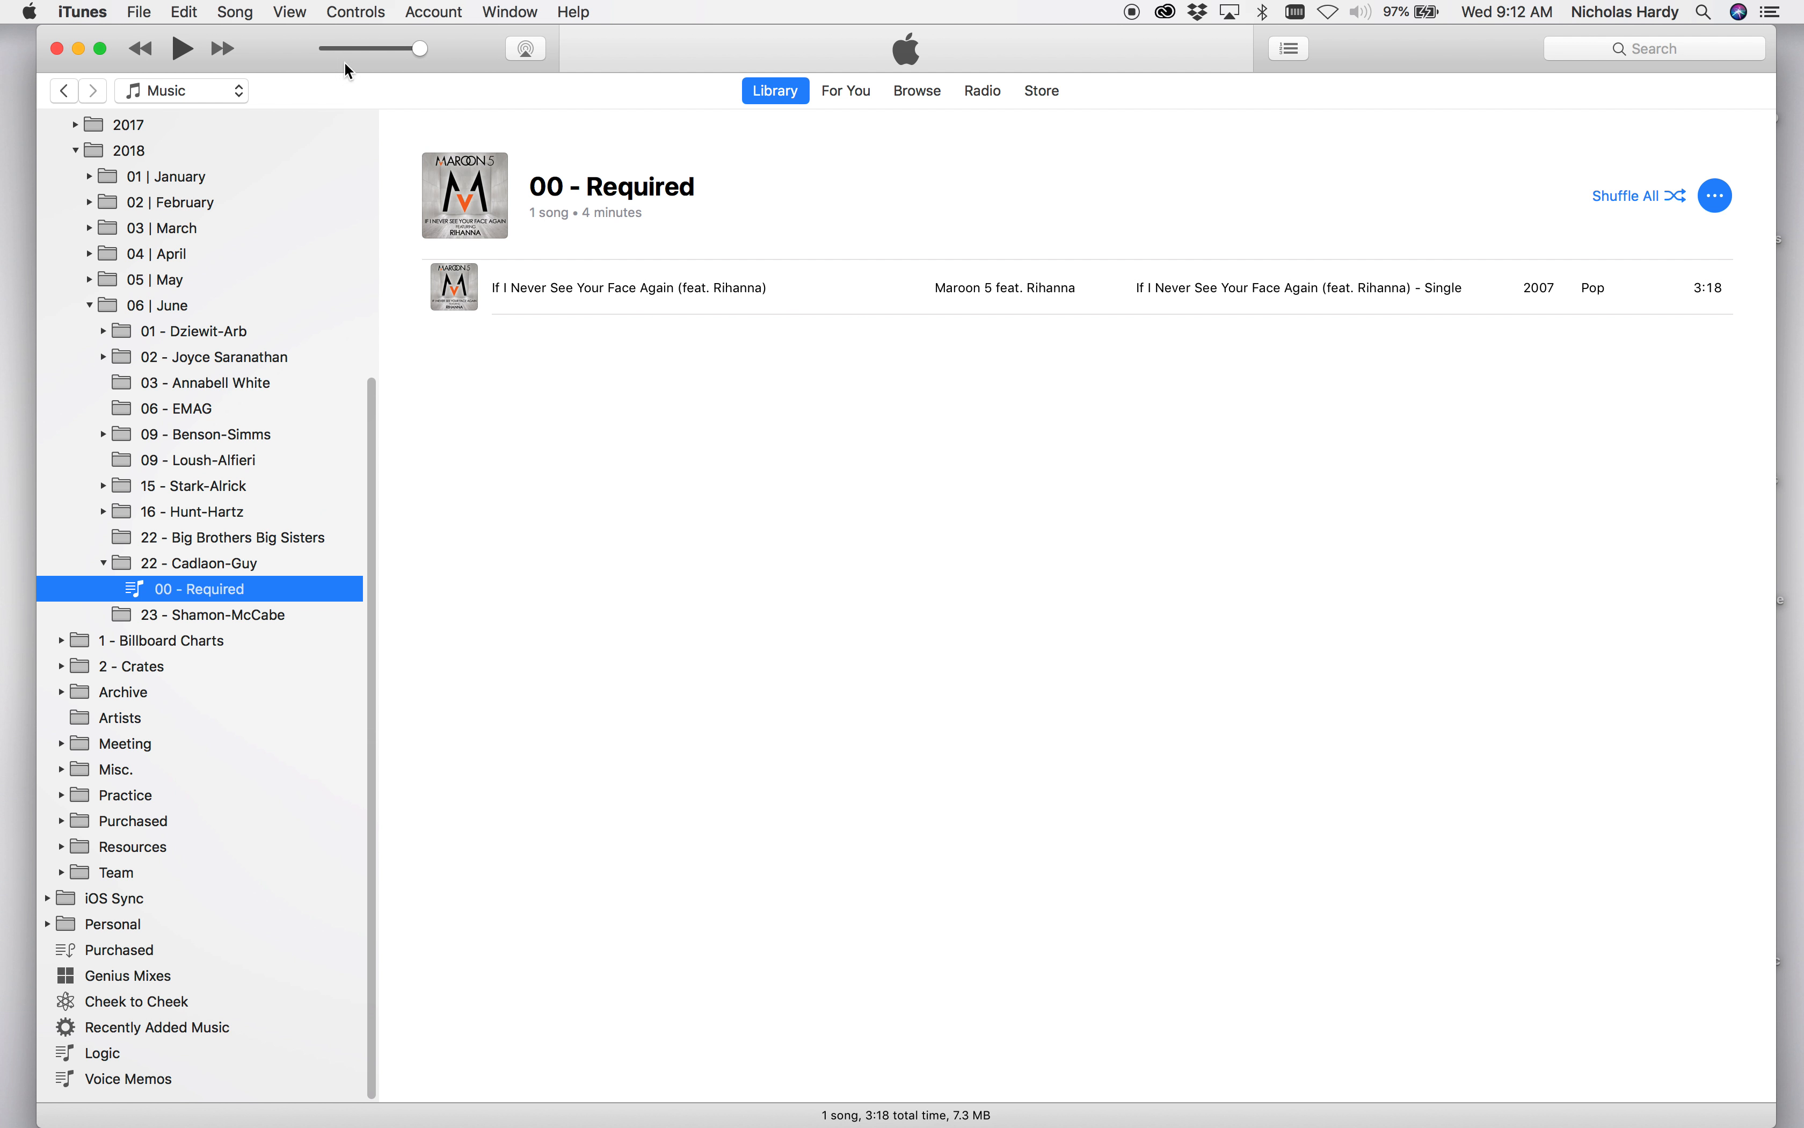
- Change the view of the 00 - Required playlist to Songs
{"action": "left_click", "coordinate": [302, 15]}
{"action": "mouse_move", "coordinate": [315, 74]}
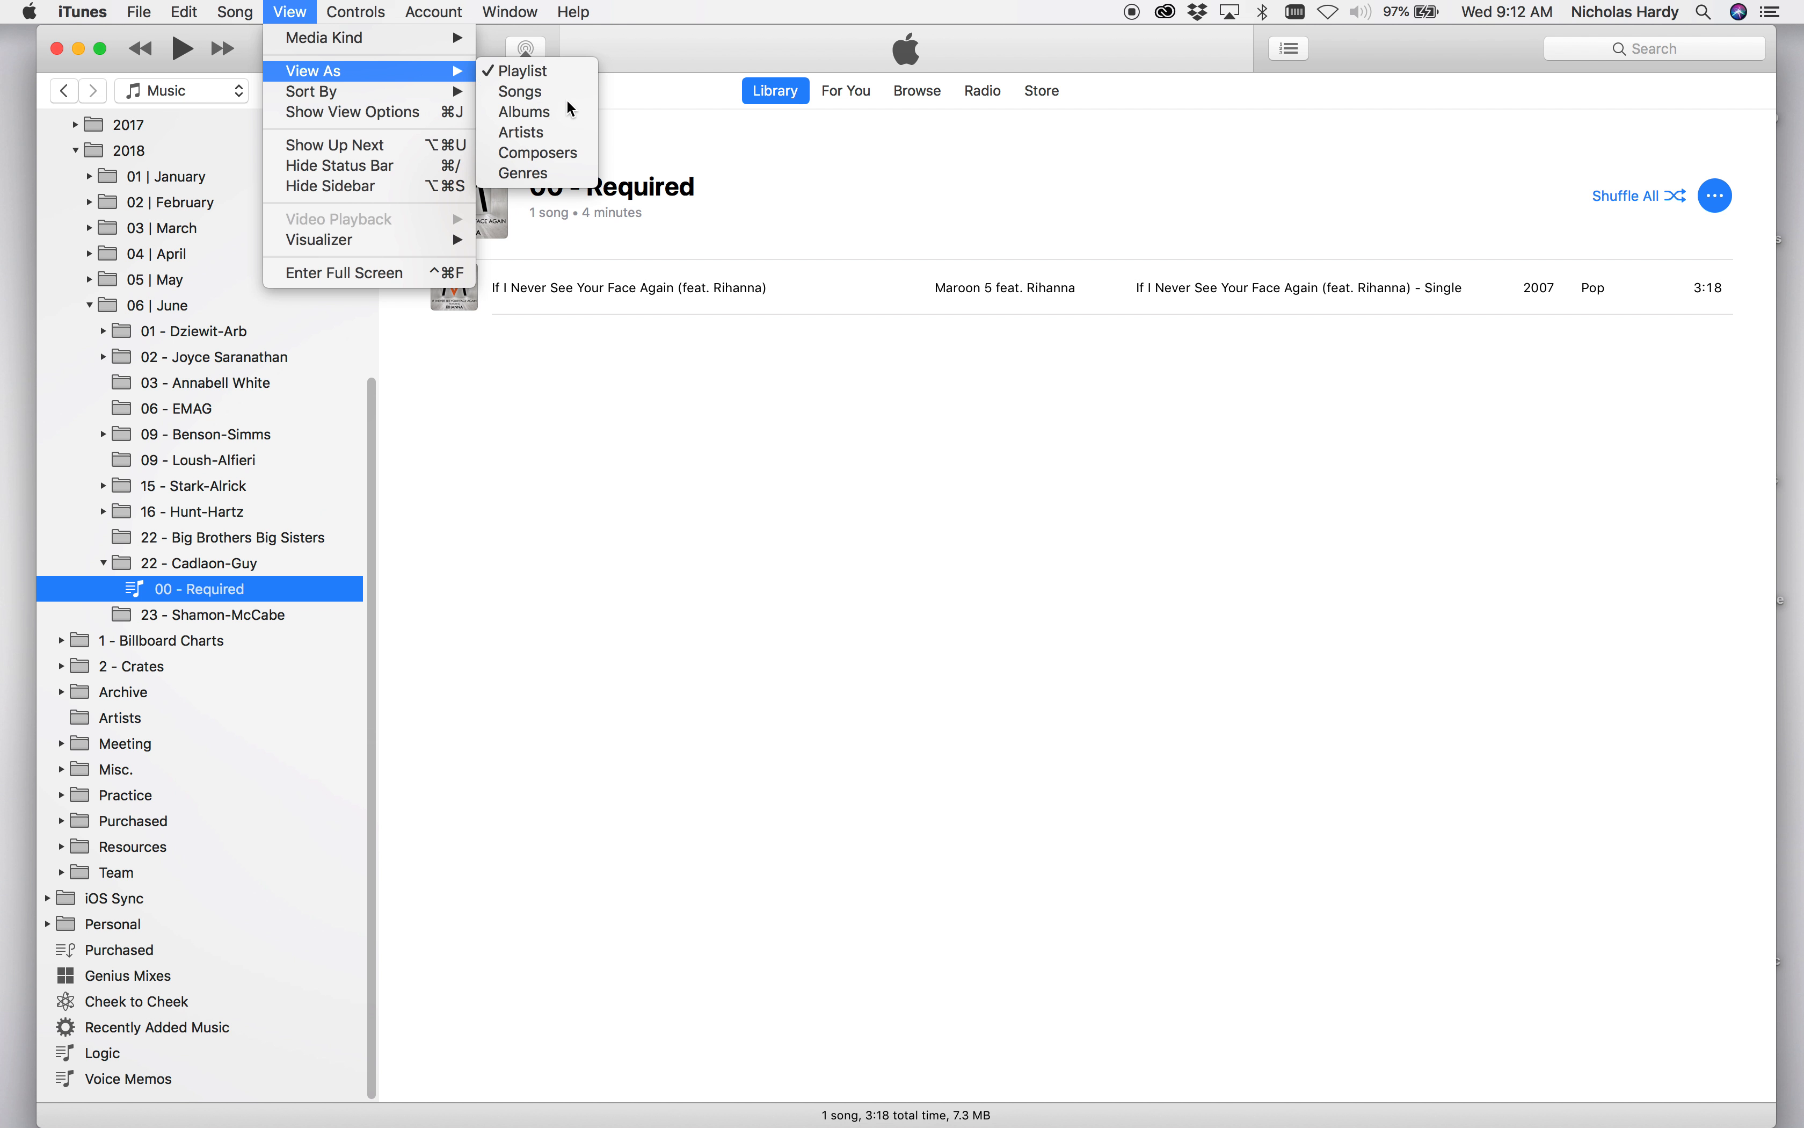
{"action": "left_click", "coordinate": [521, 93]}
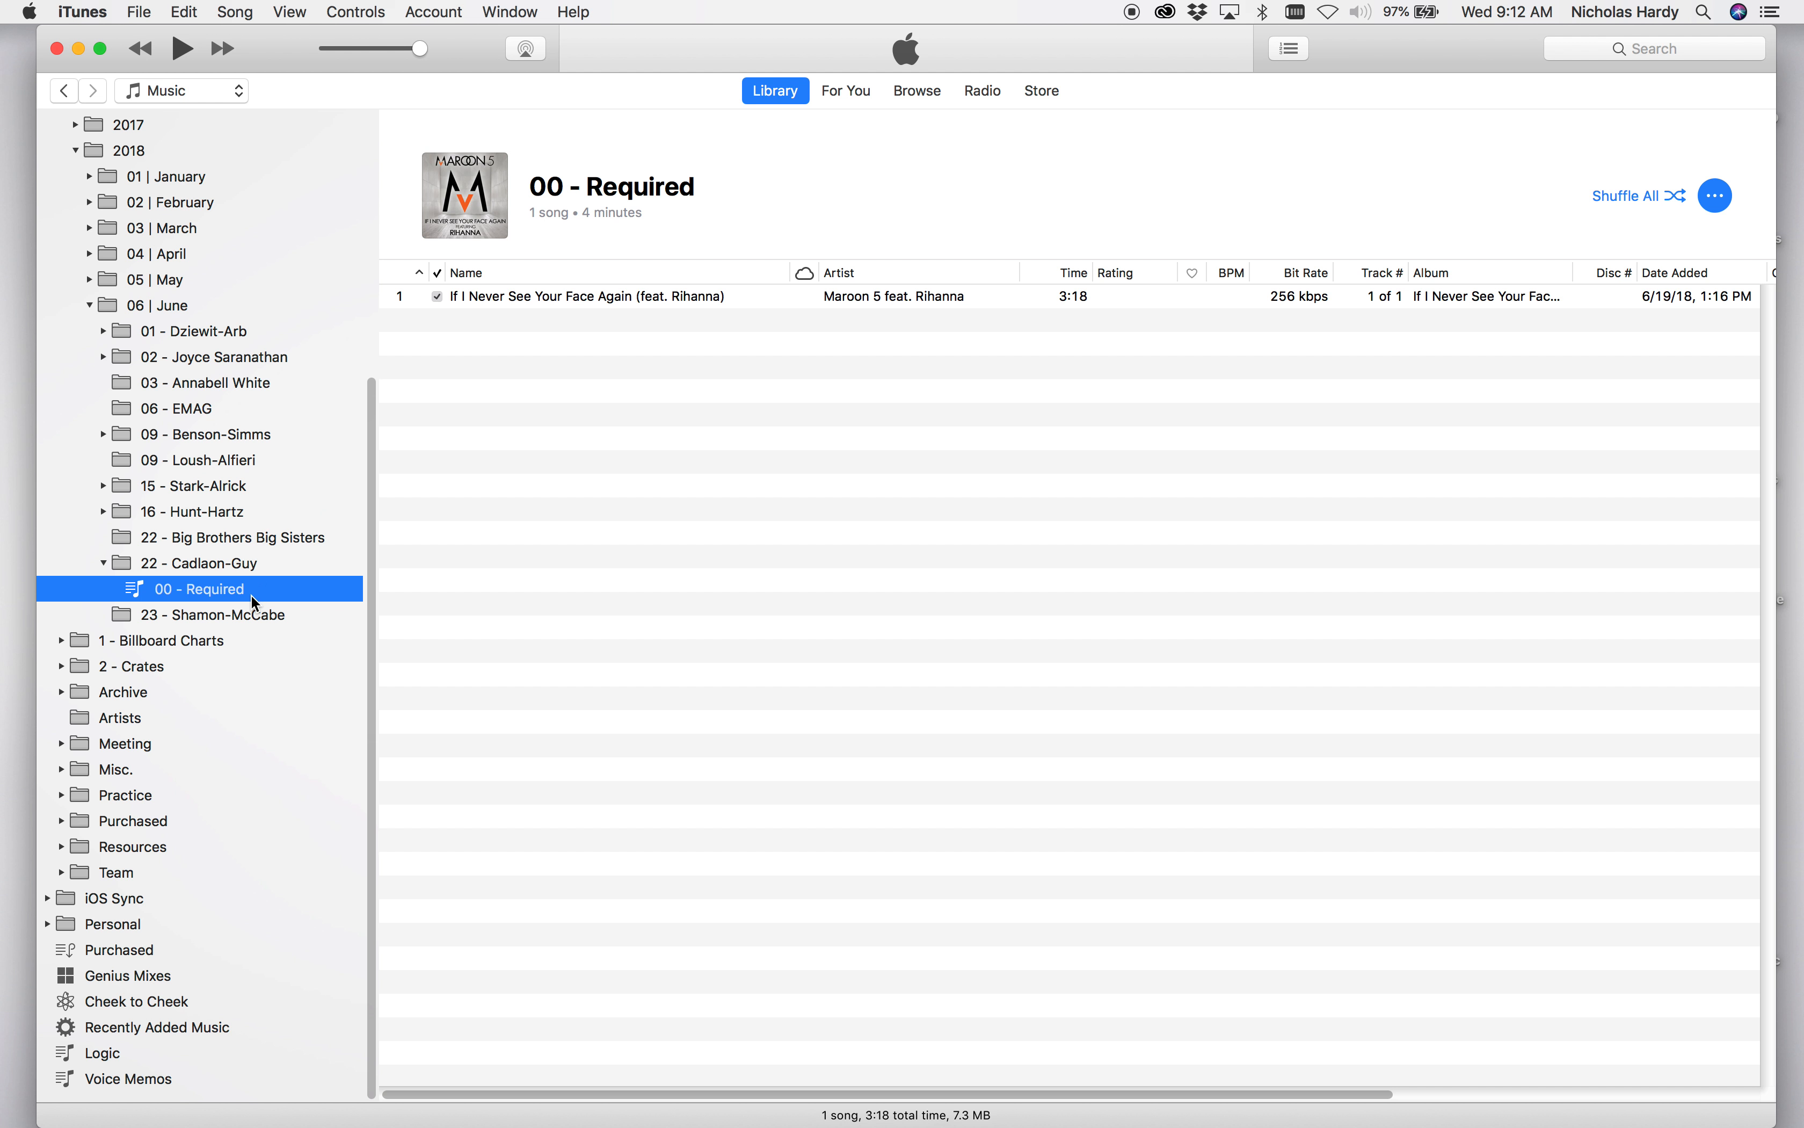
- Hide iTunes, open the Playlists folder on the desktop and select 00 - Required.xml
{"action": "key", "text": "super+h"}
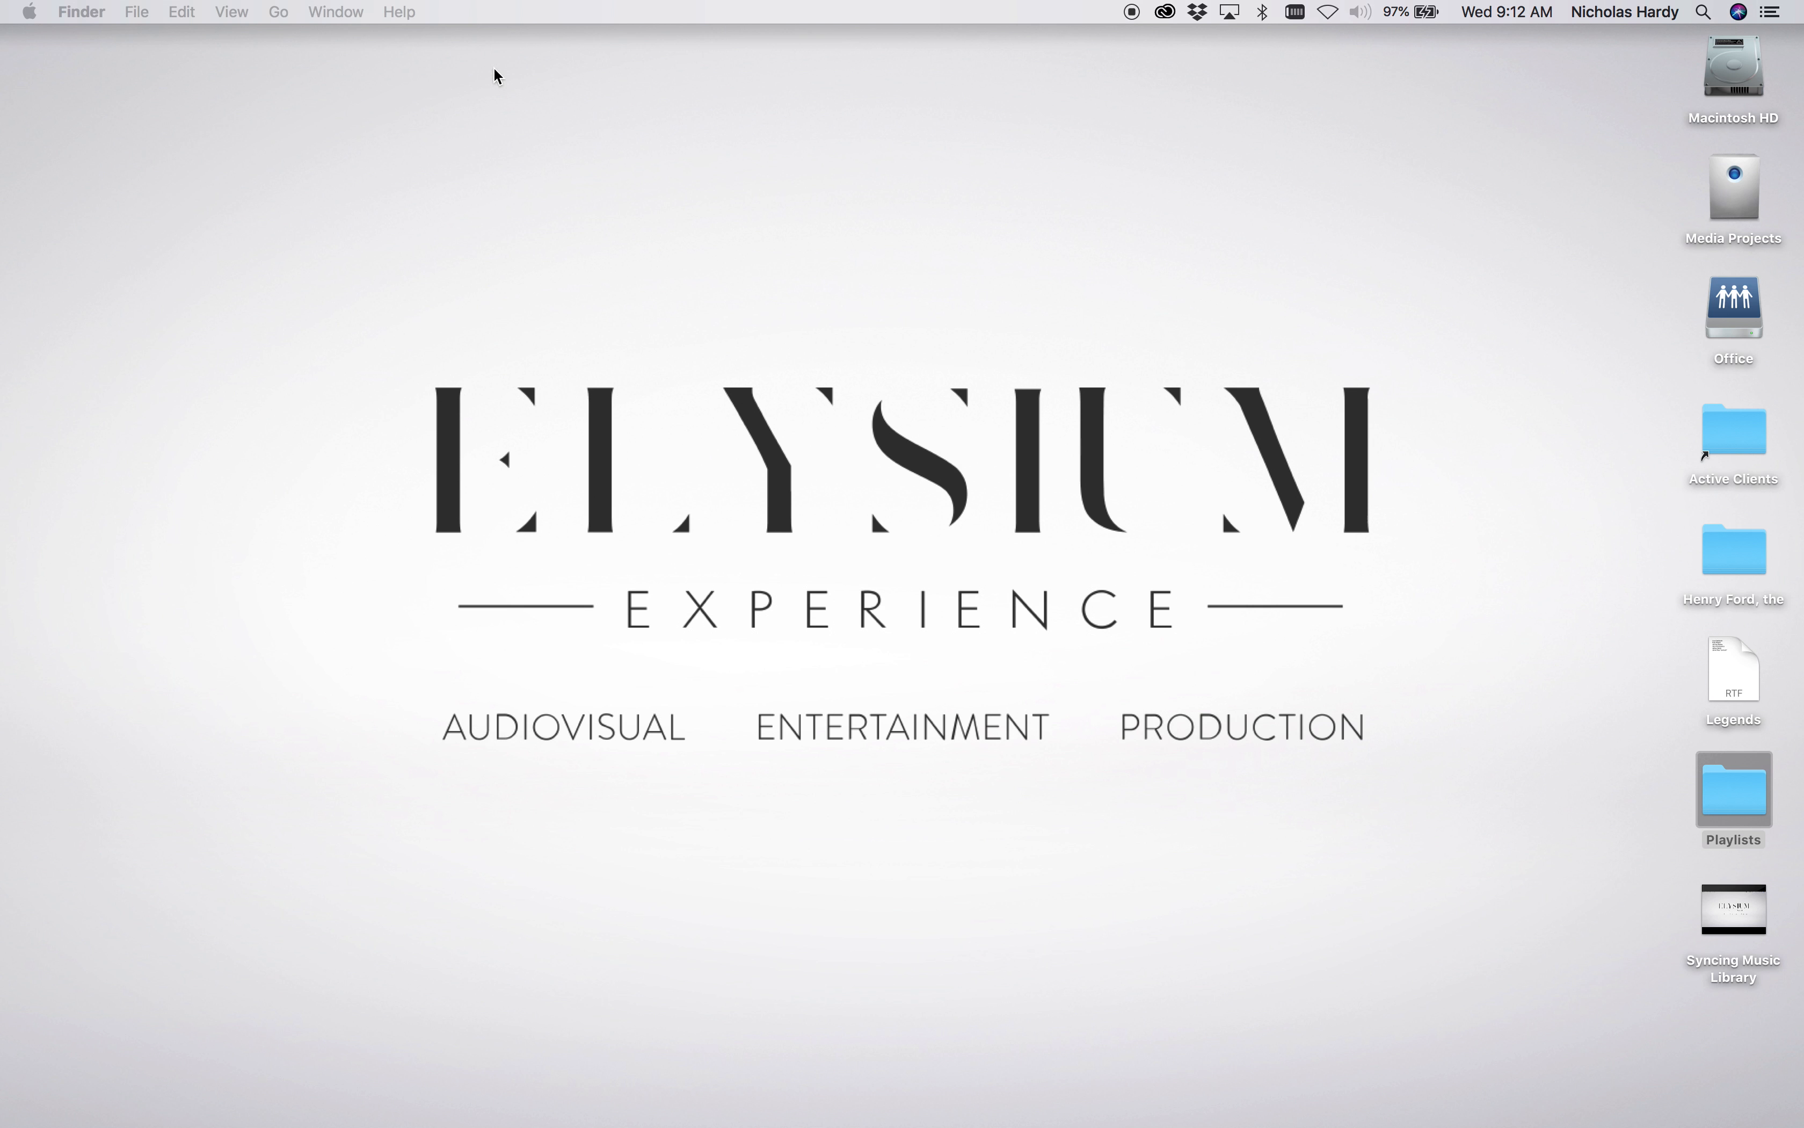
{"action": "left_click", "coordinate": [1747, 797]}
{"action": "double_click", "coordinate": [1747, 797]}
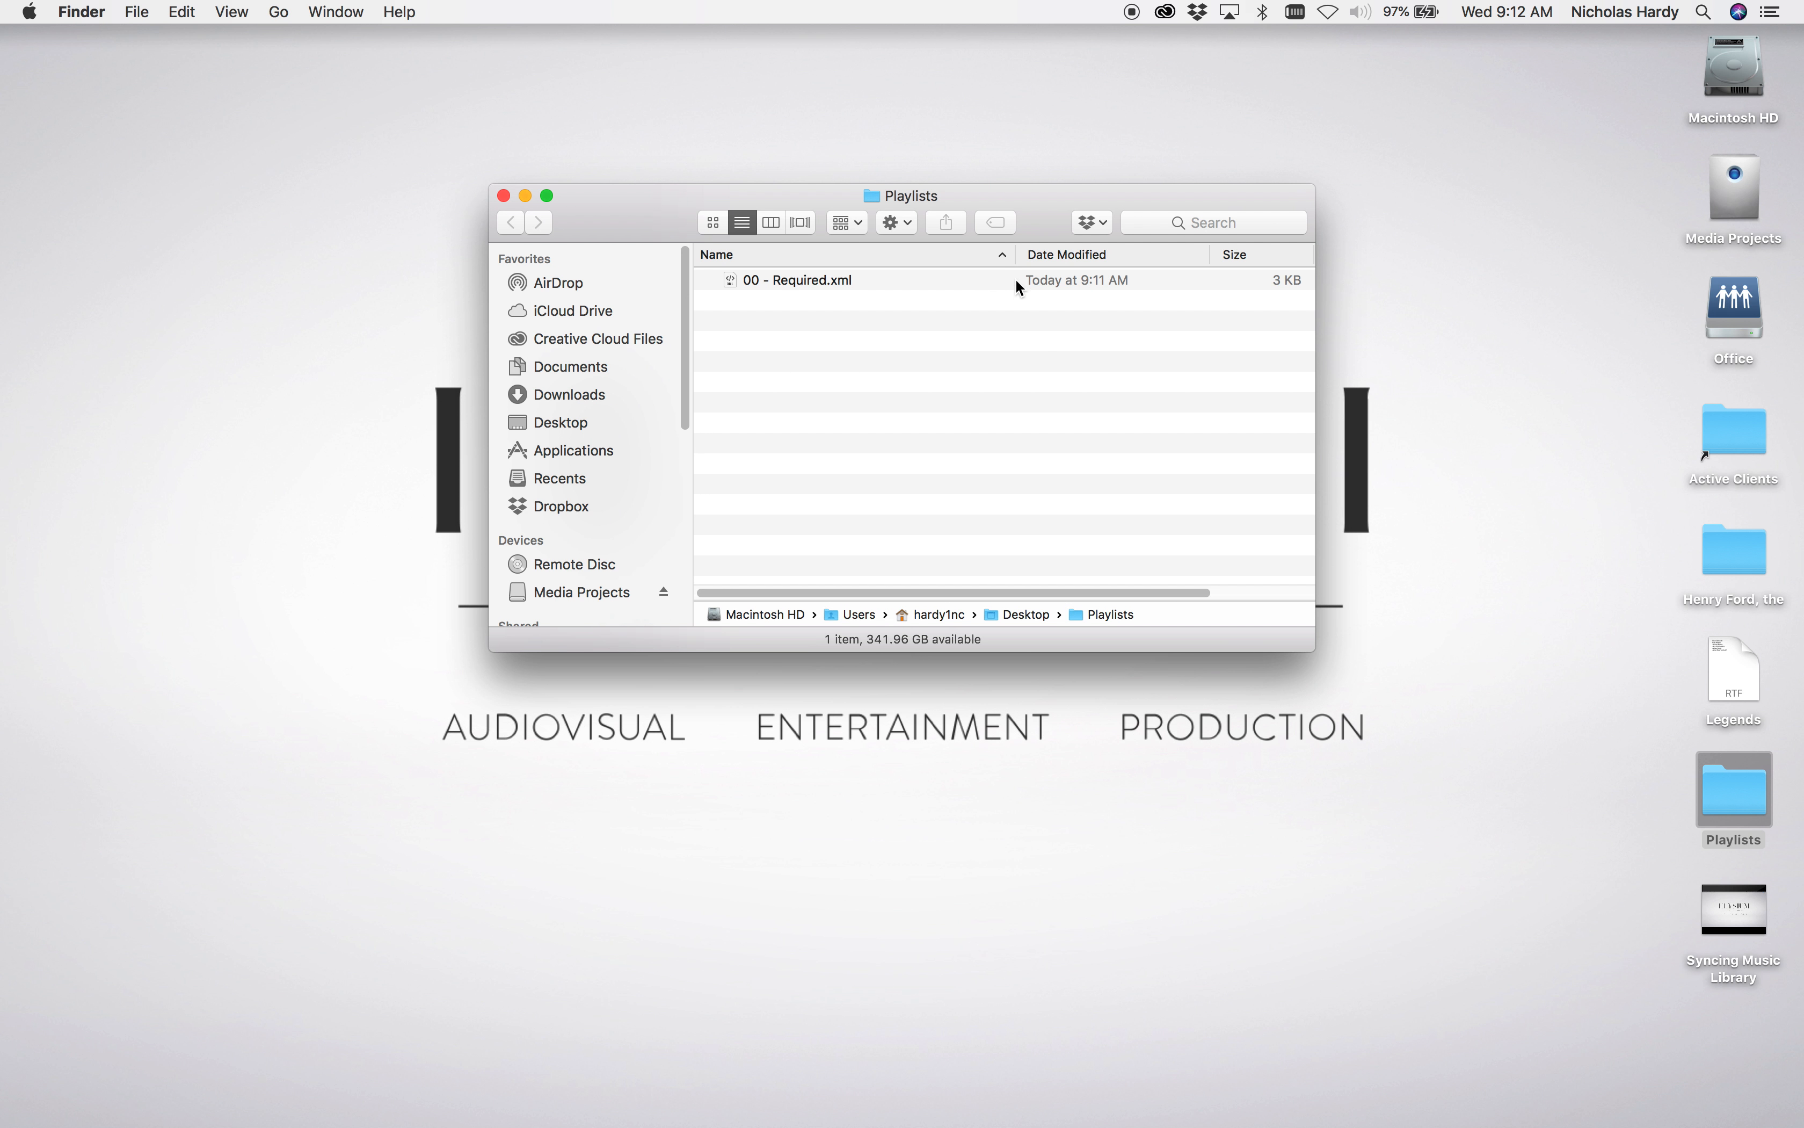
{"action": "left_click", "coordinate": [801, 281]}
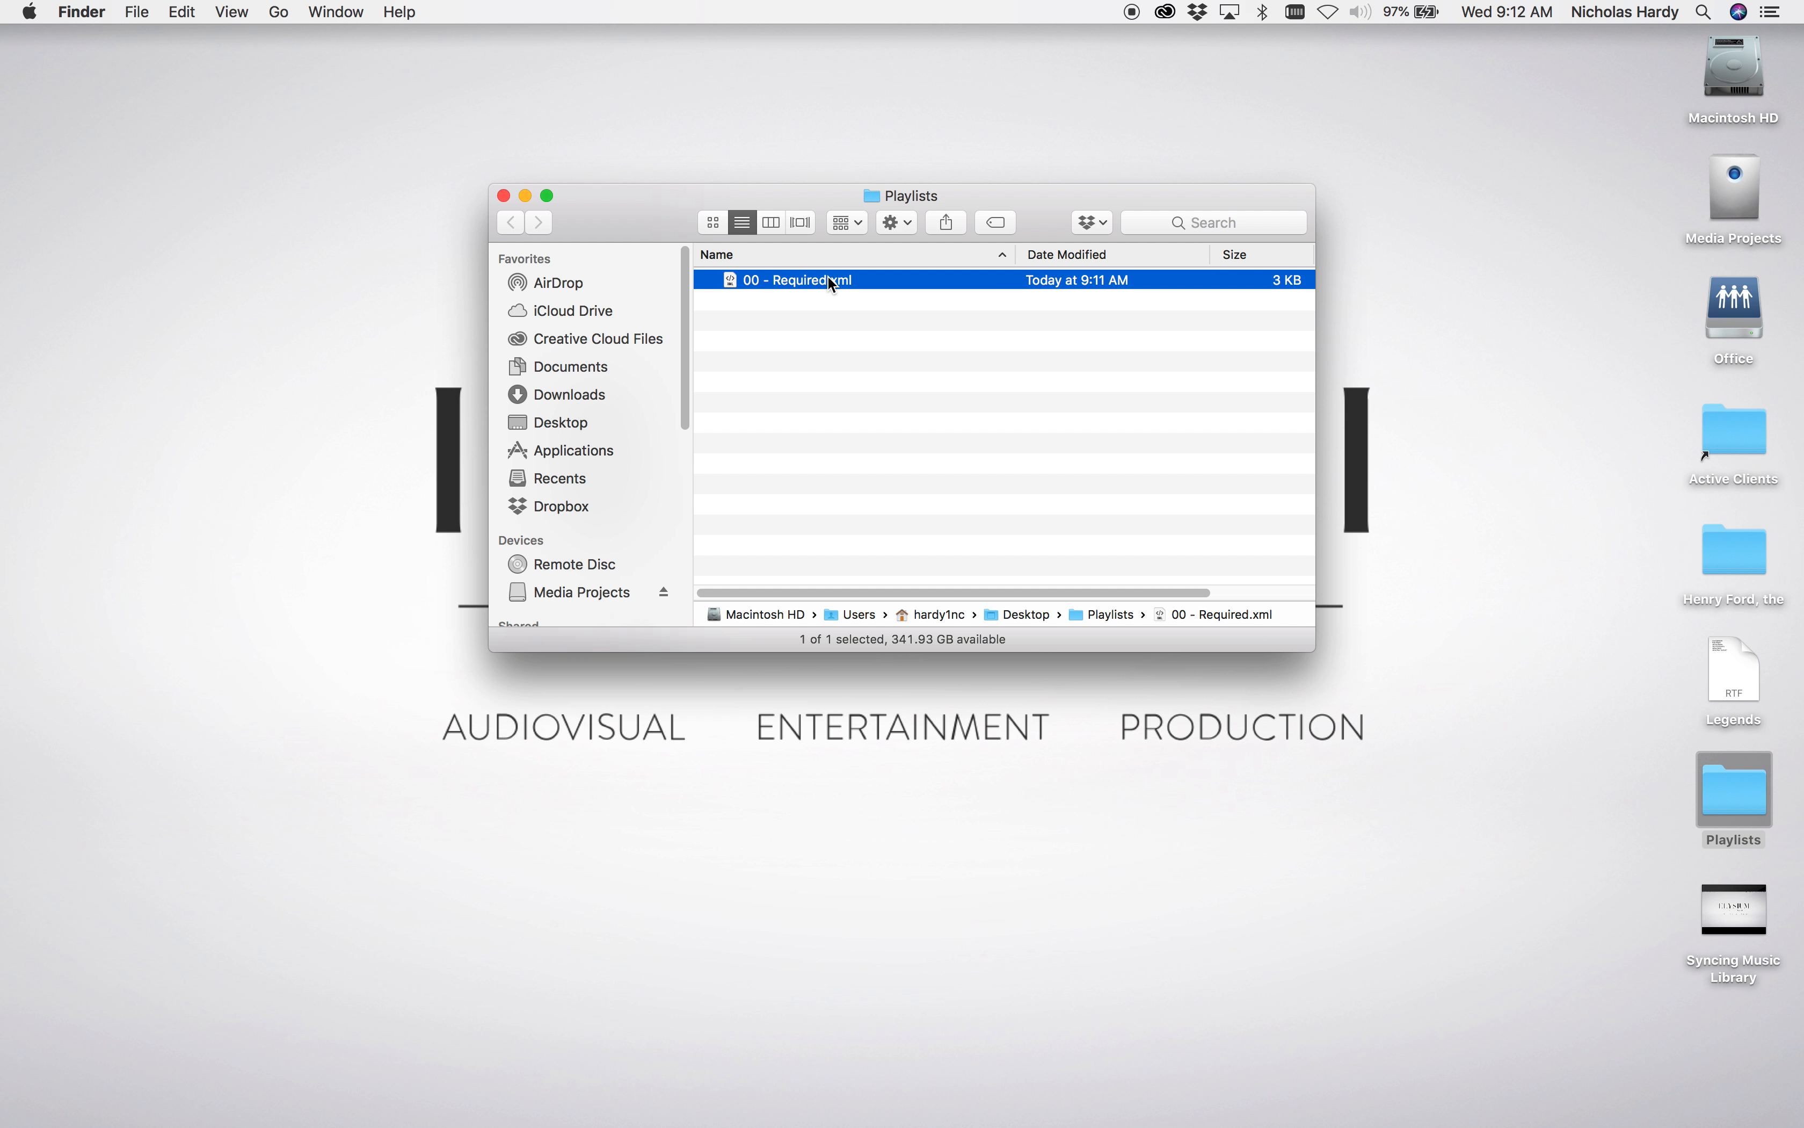
{"action": "mouse_move", "coordinate": [913, 1118]}
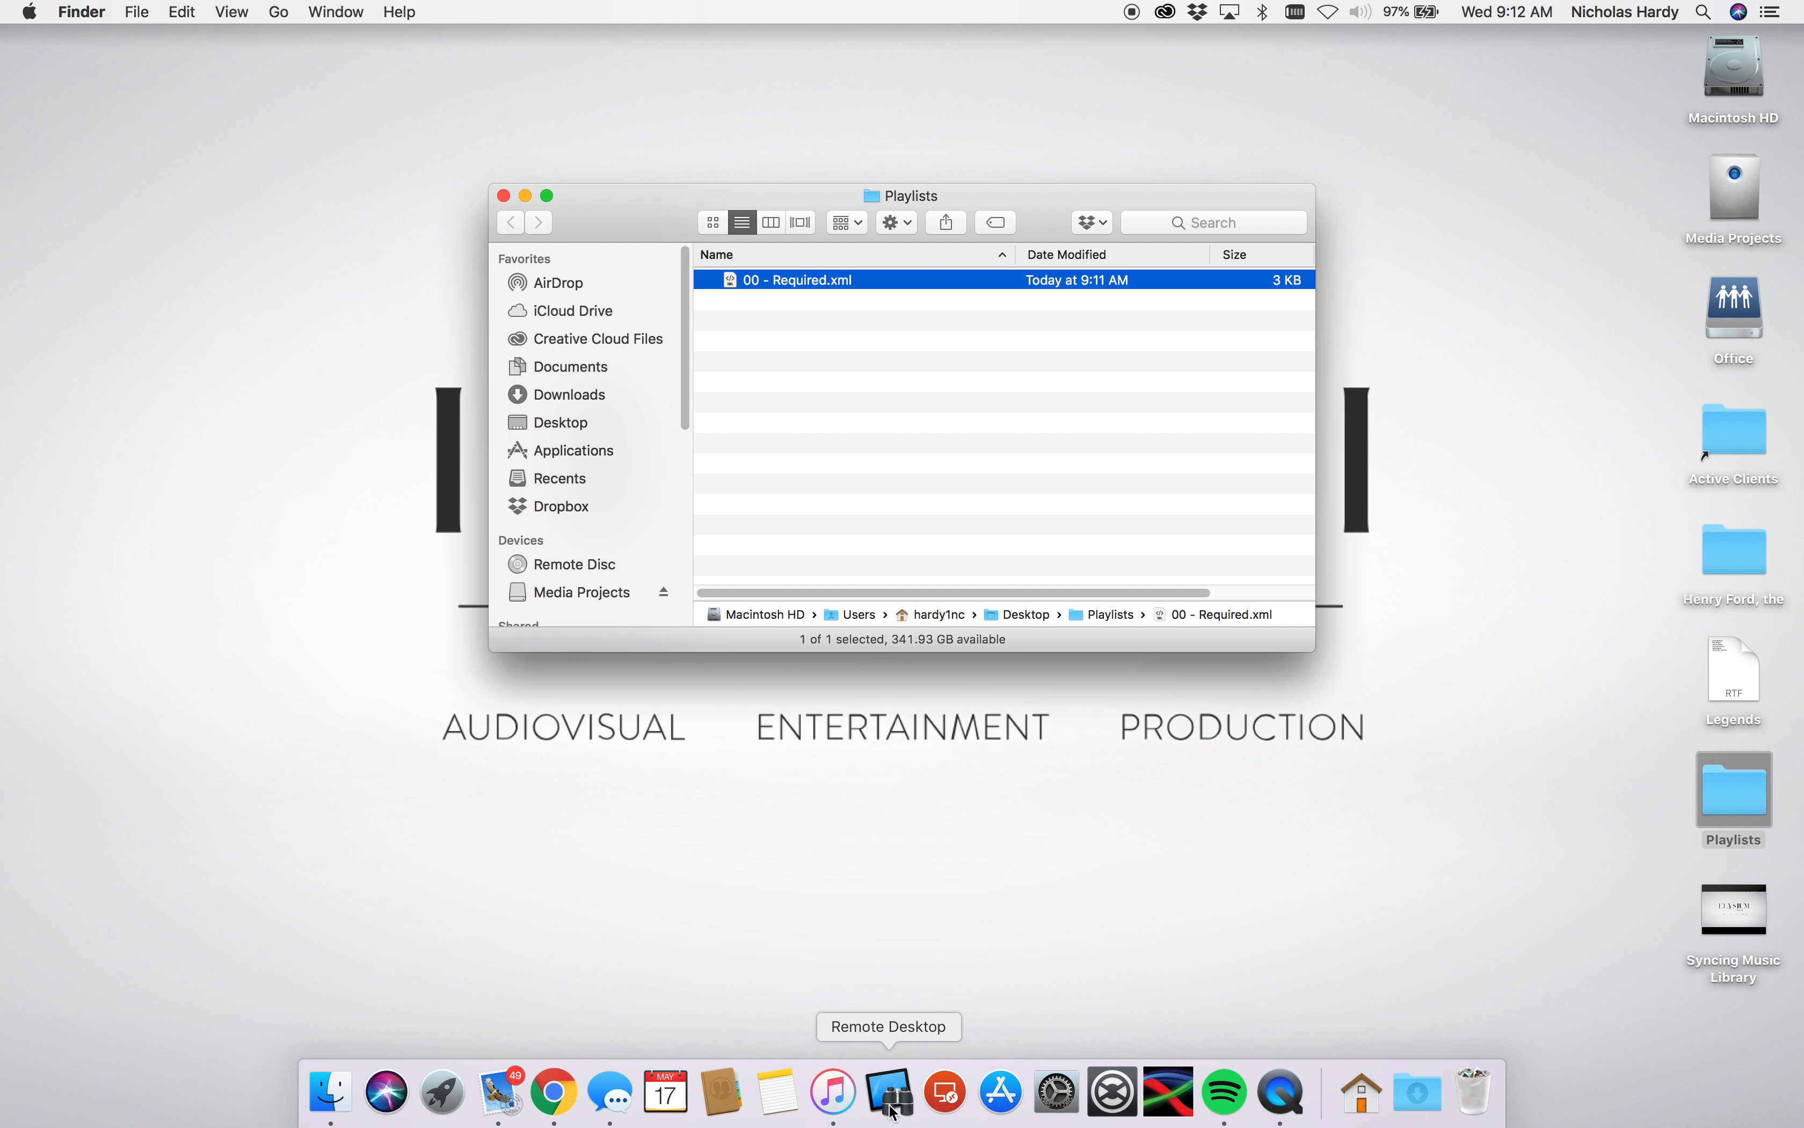
{"action": "left_click", "coordinate": [841, 1099]}
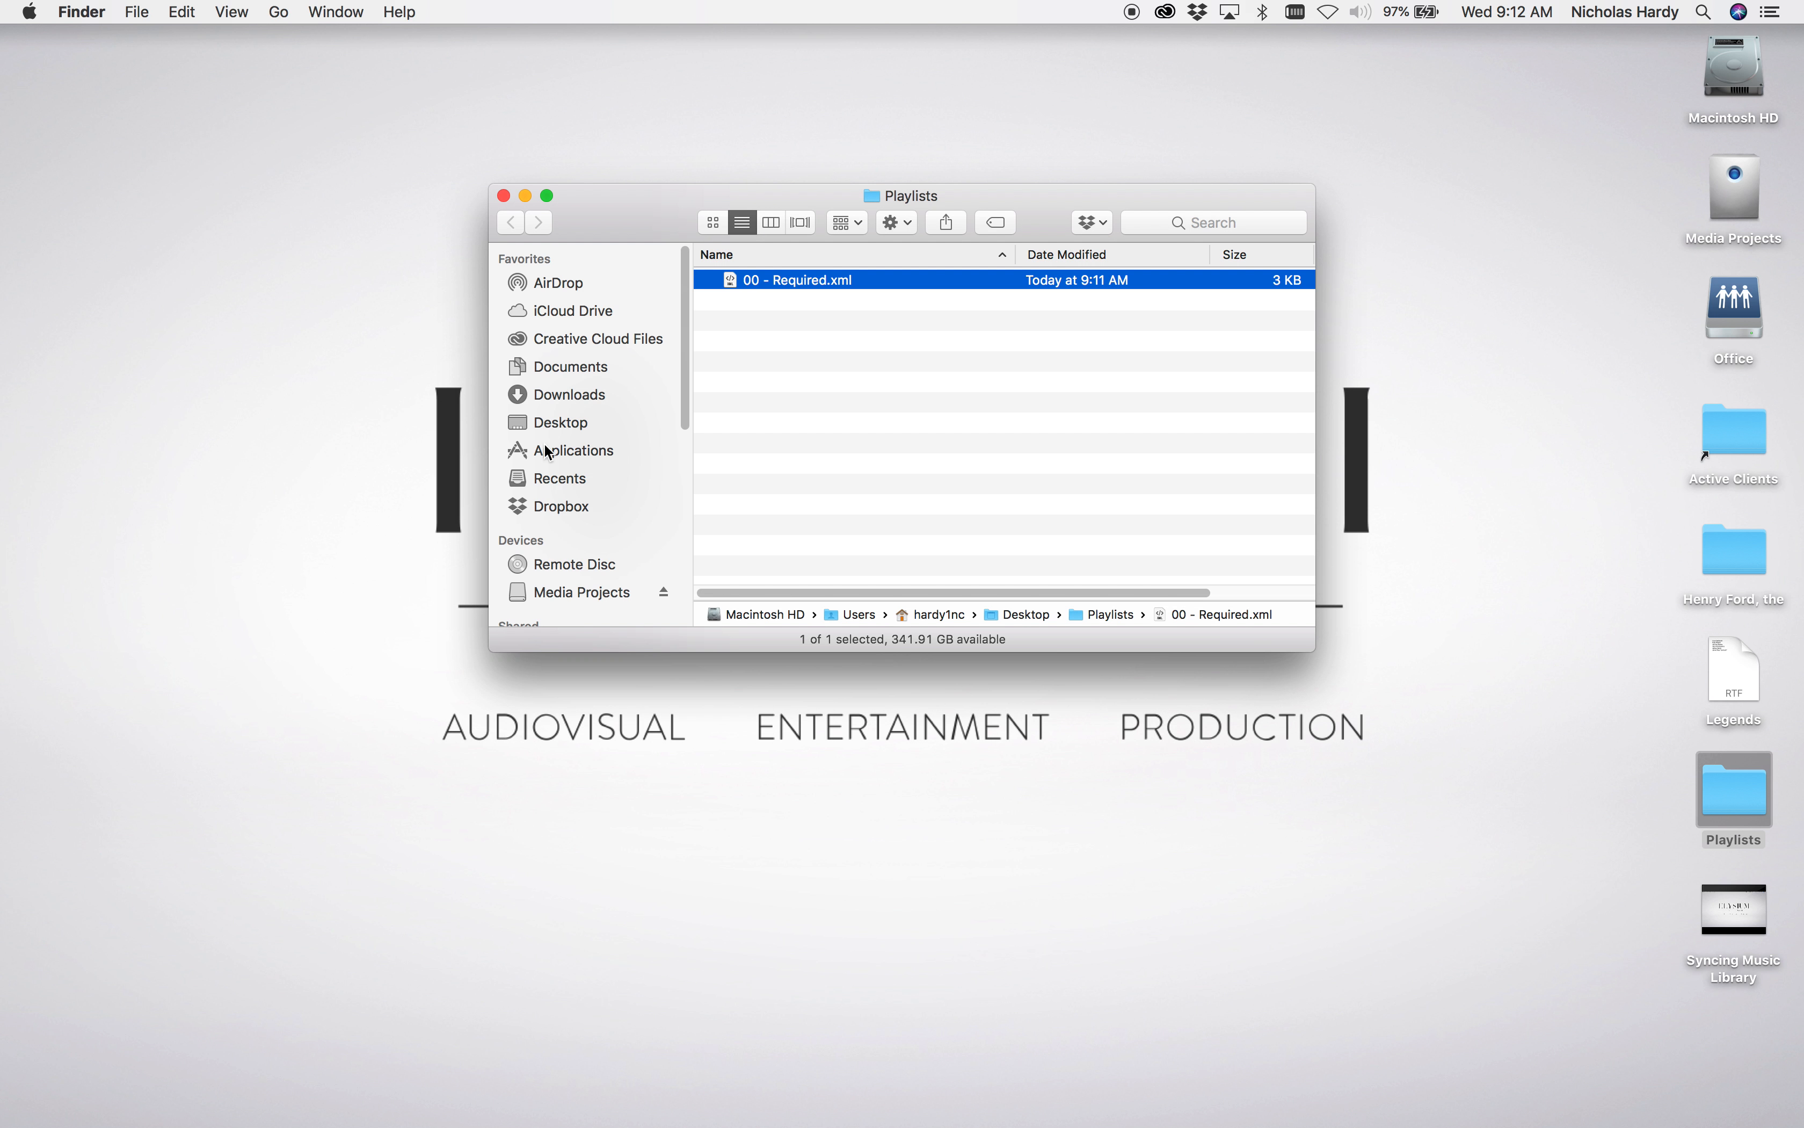
{"action": "left_click", "coordinate": [1469, 313]}
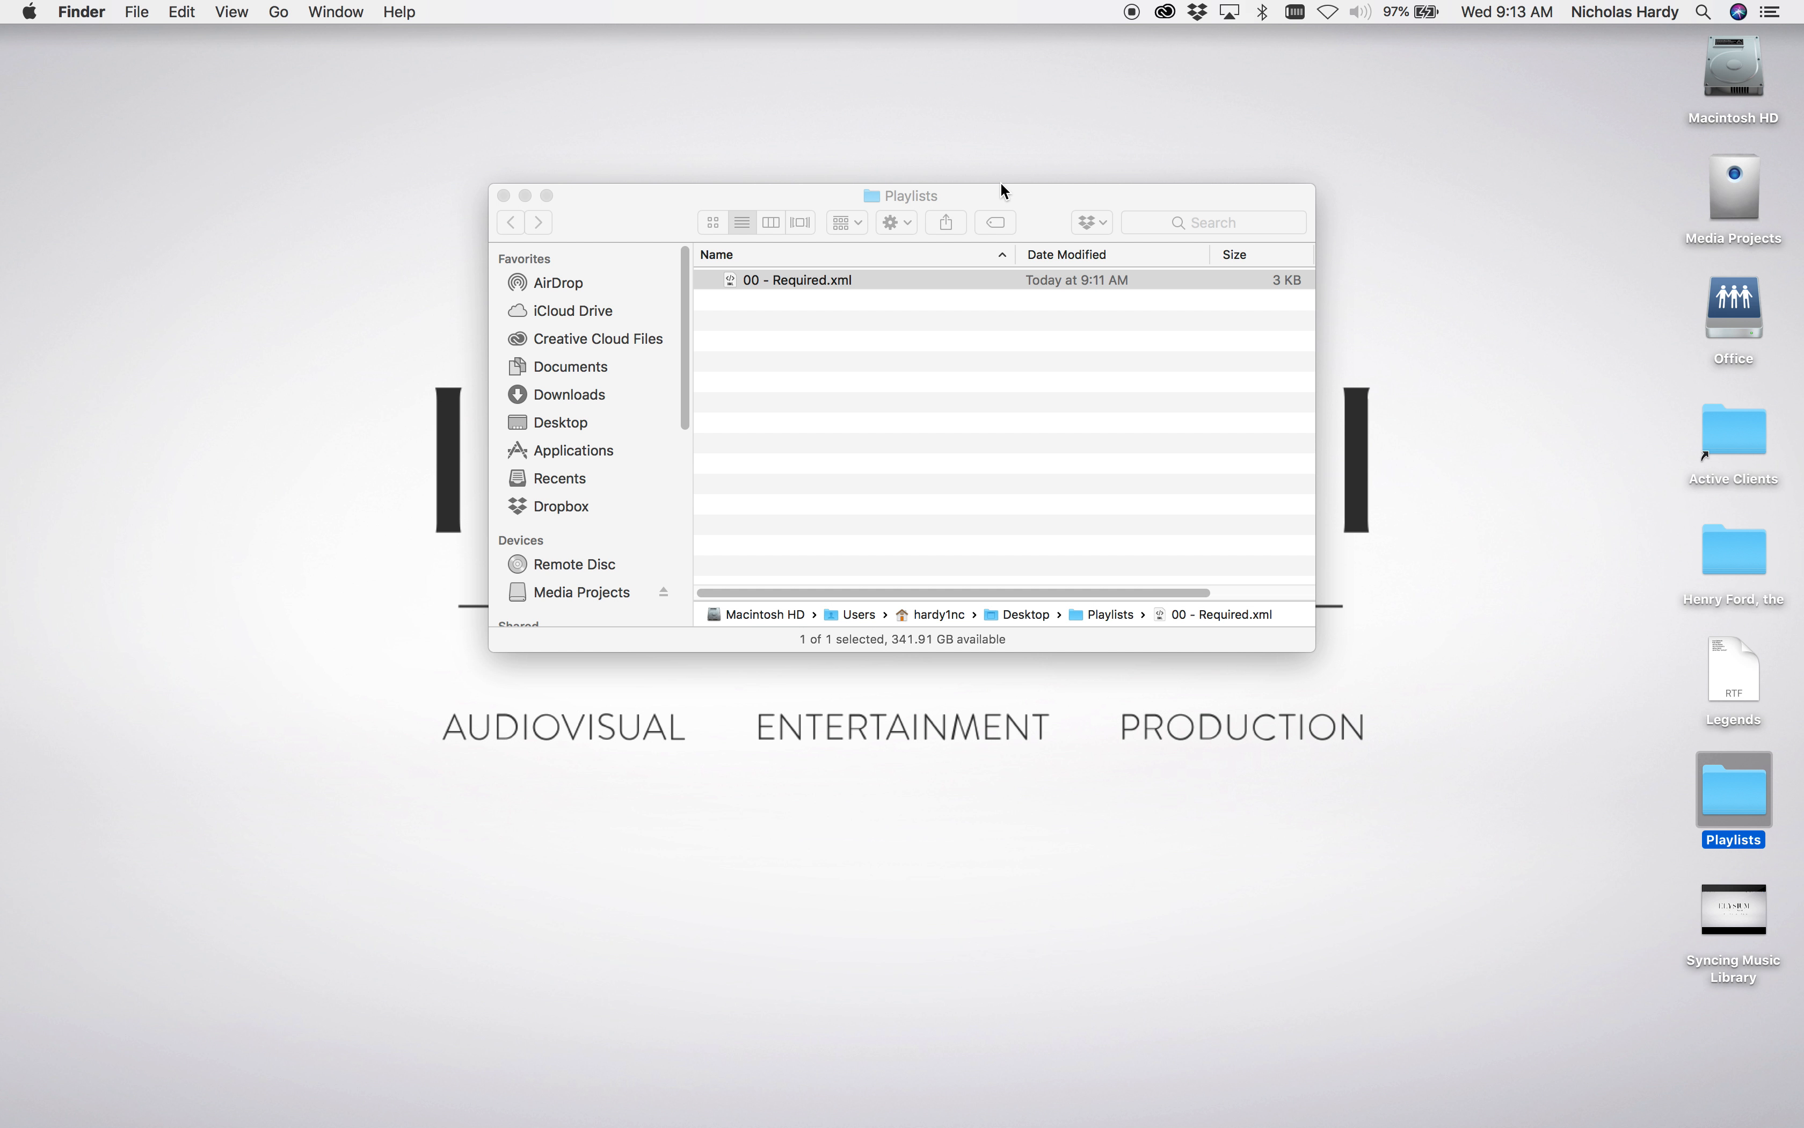
{"action": "mouse_move", "coordinate": [555, 1119]}
{"action": "left_click", "coordinate": [833, 1093]}
- Open the Office network volume from the desktop, then enlarge its window and move it fully into view
{"action": "left_click", "coordinate": [1722, 309]}
{"action": "double_click", "coordinate": [1722, 310]}
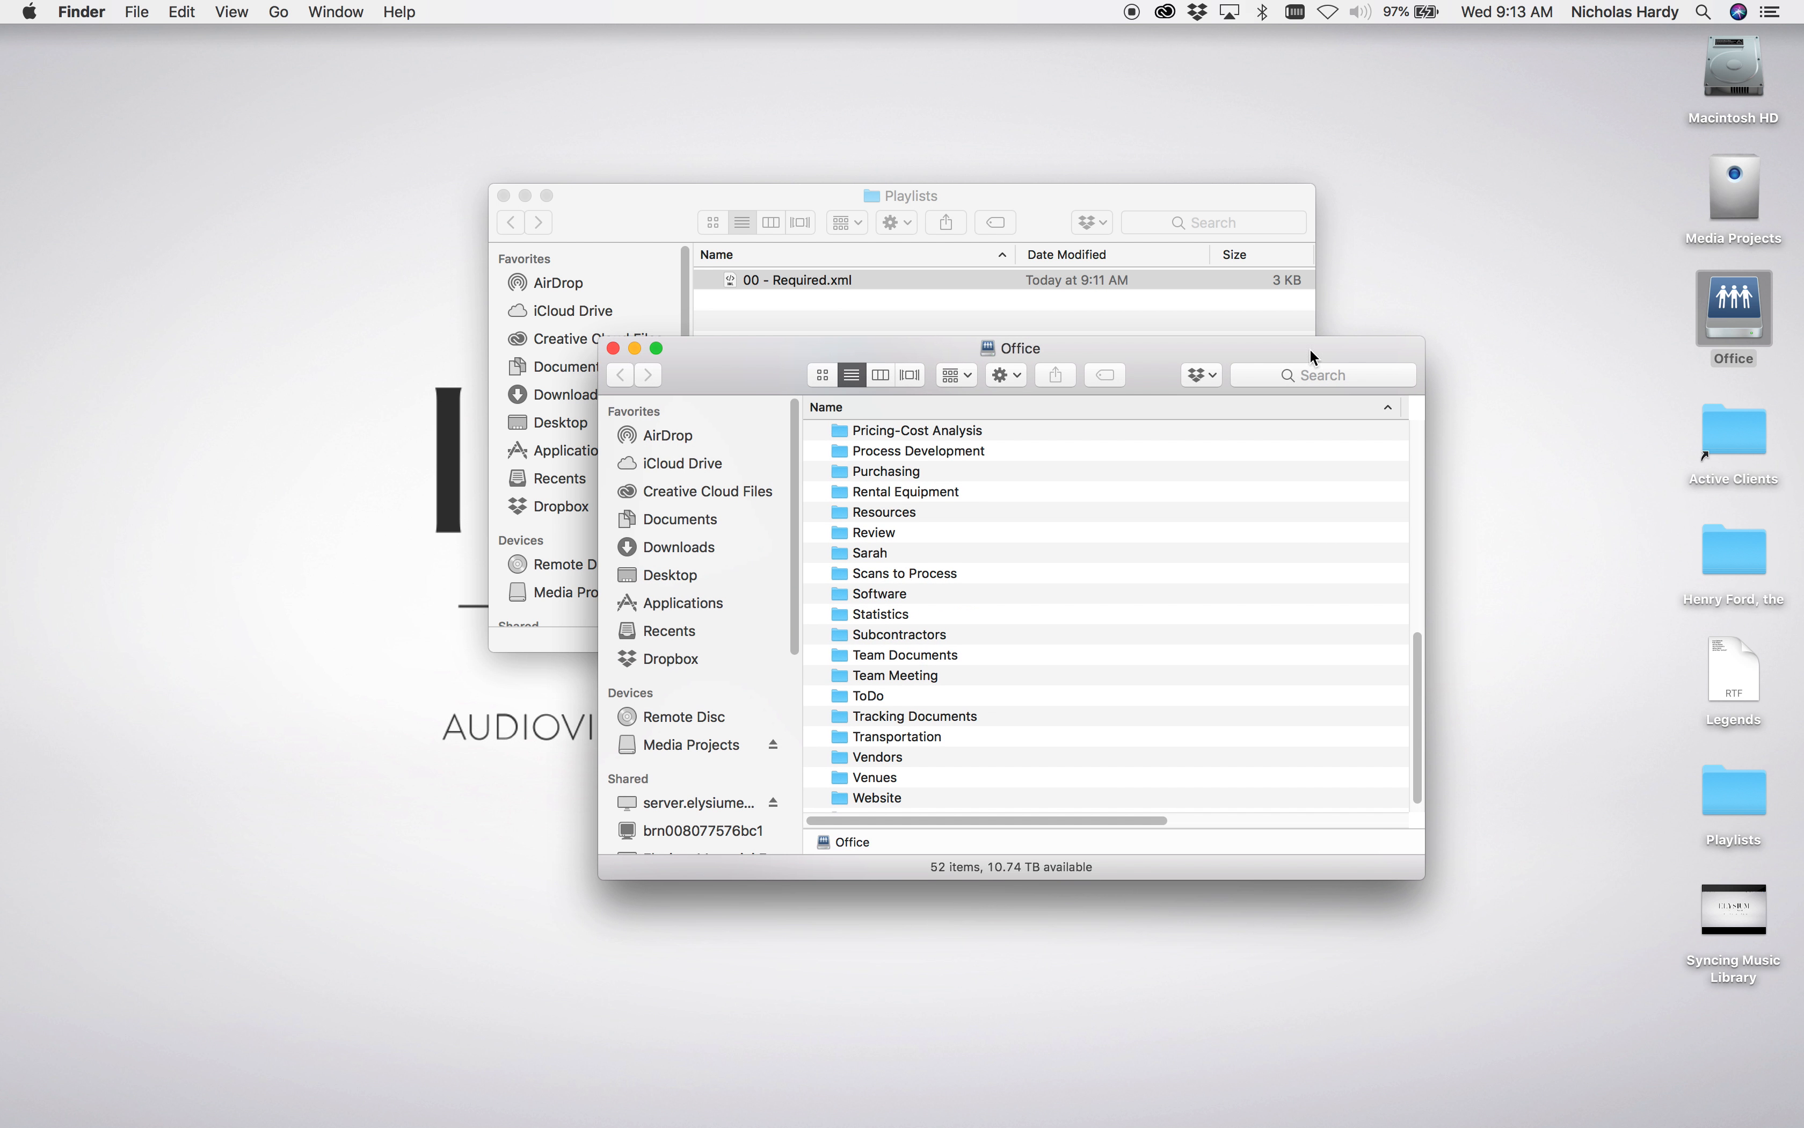
{"action": "left_click_drag", "start_coordinate": [1146, 334], "coordinate": [519, 79]}
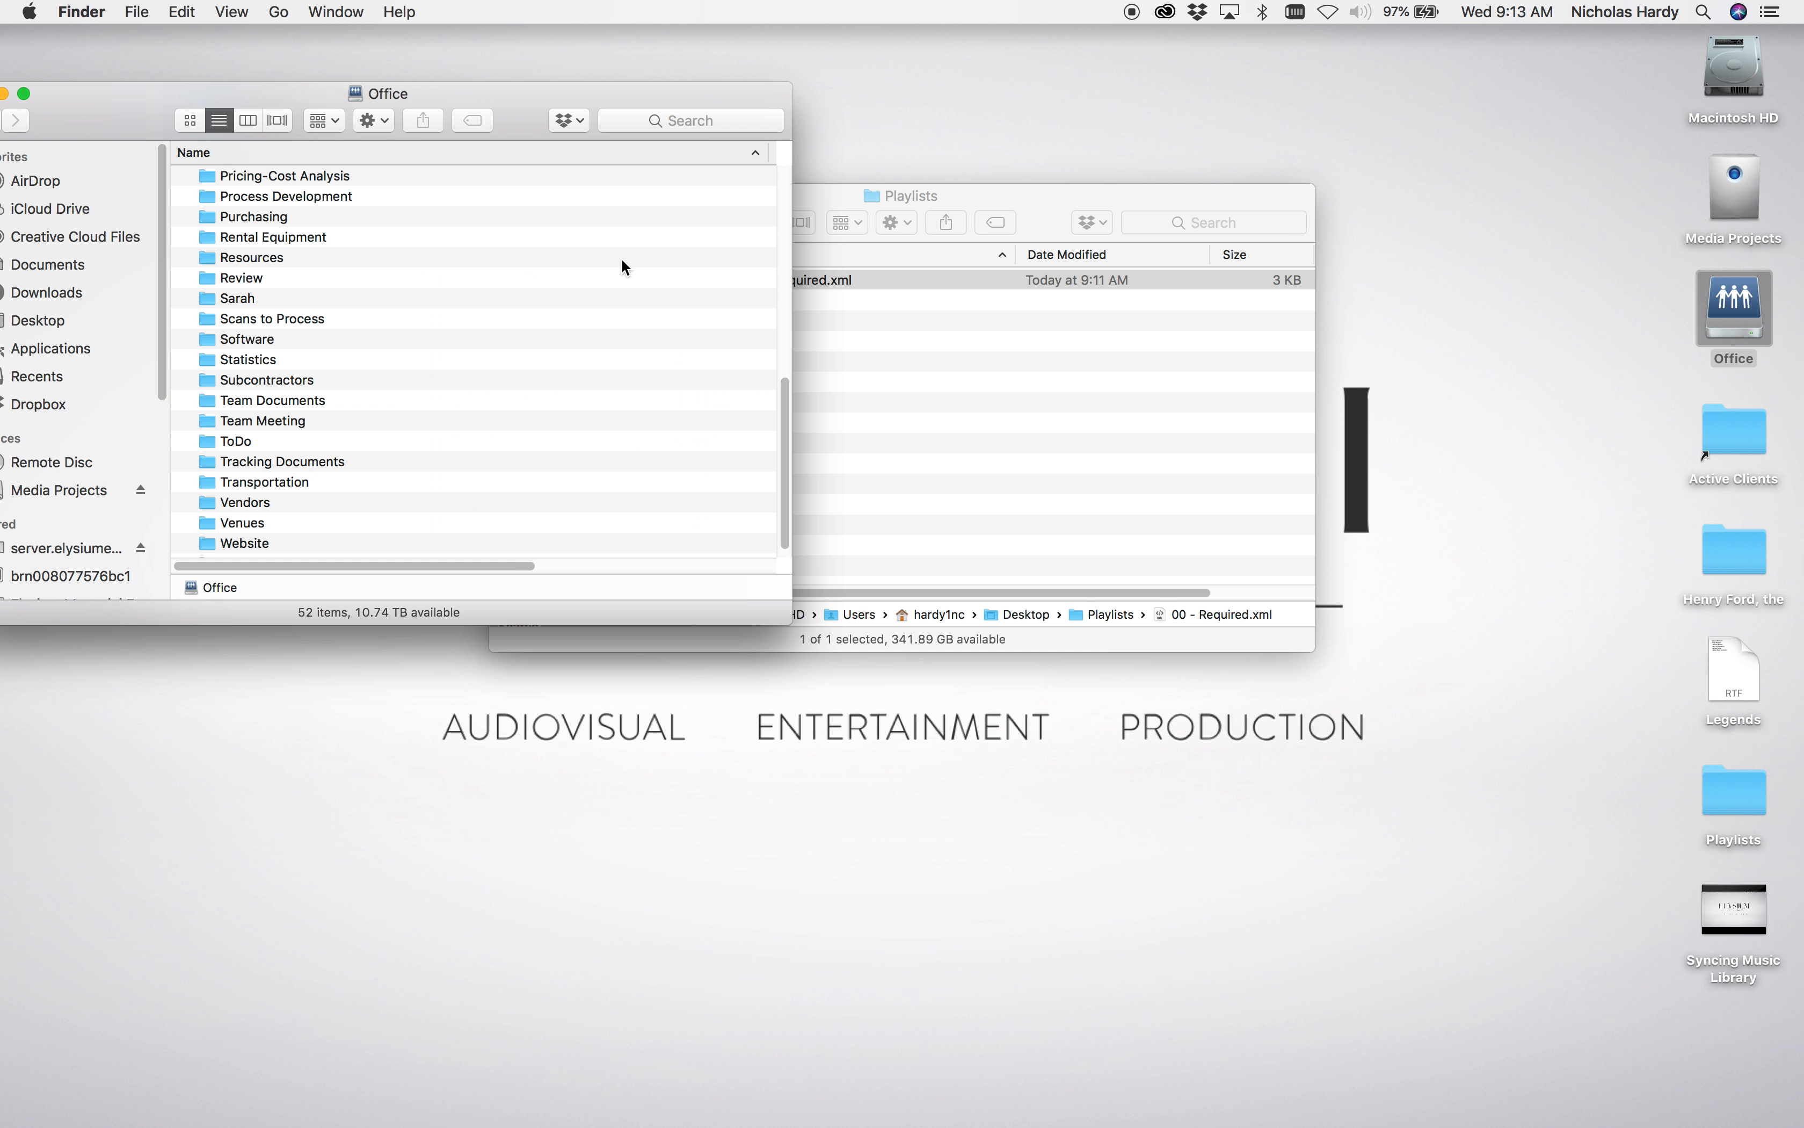
{"action": "left_click_drag", "start_coordinate": [797, 623], "coordinate": [1234, 694]}
{"action": "left_click_drag", "start_coordinate": [648, 120], "coordinate": [898, 111]}
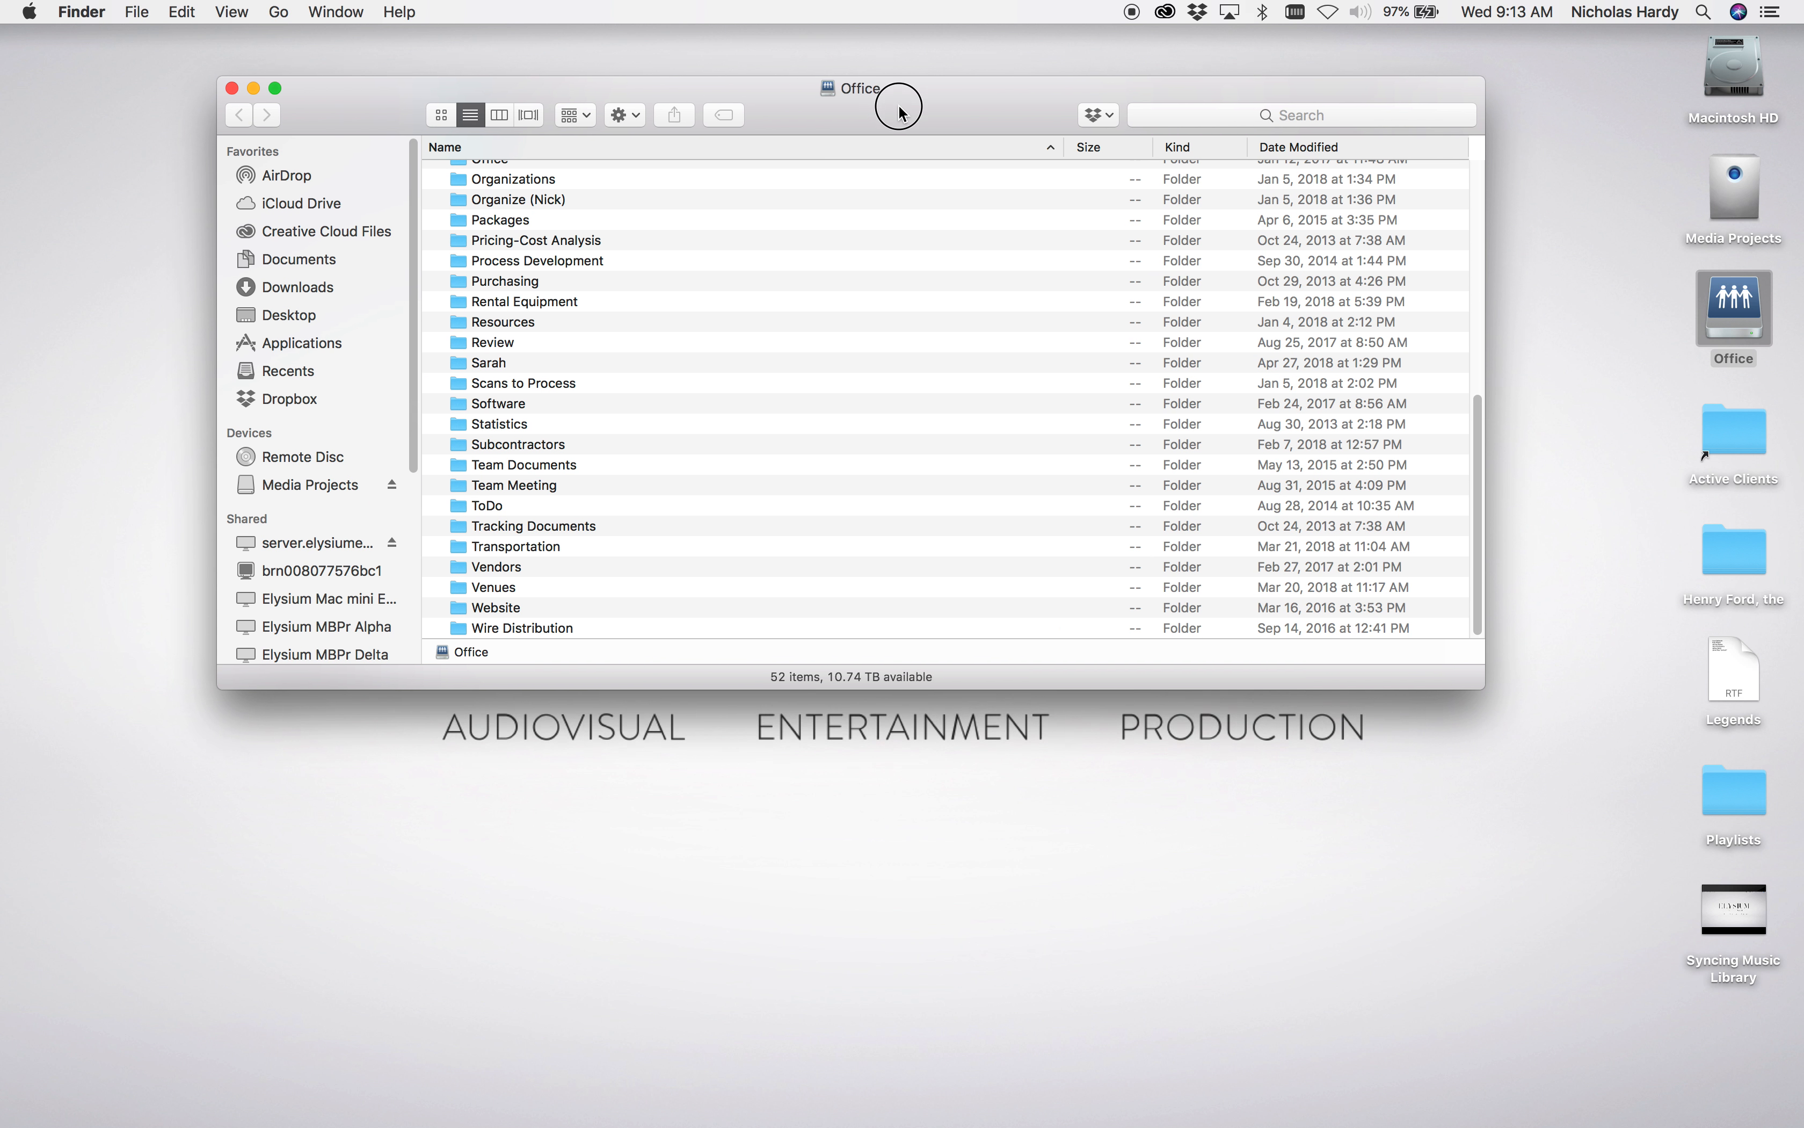
- Narrow the Name column of the Office volume listing and open the Clients folder
{"action": "left_click_drag", "start_coordinate": [1063, 145], "coordinate": [917, 147]}
{"action": "scroll", "coordinate": [467, 388], "scroll_direction": "up", "scroll_amount": 15}
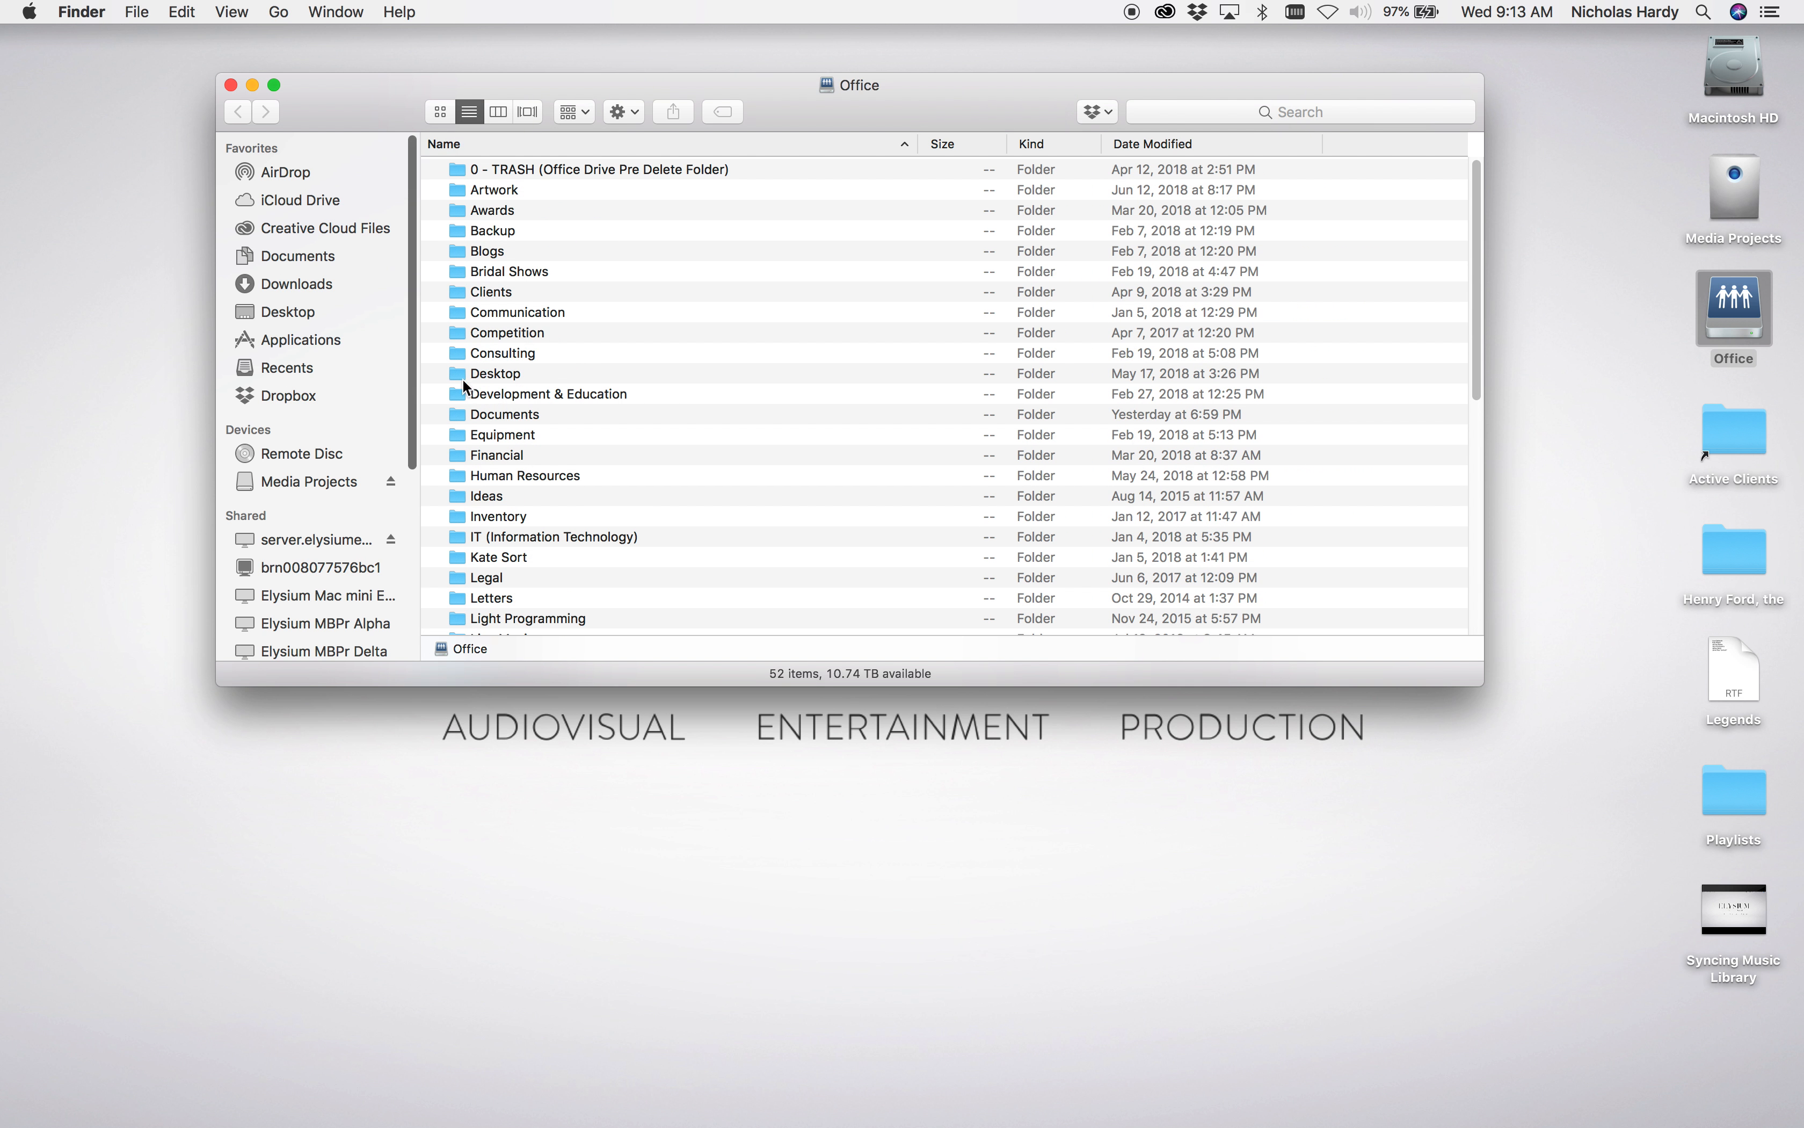
{"action": "left_click", "coordinate": [498, 294]}
{"action": "double_click", "coordinate": [498, 293]}
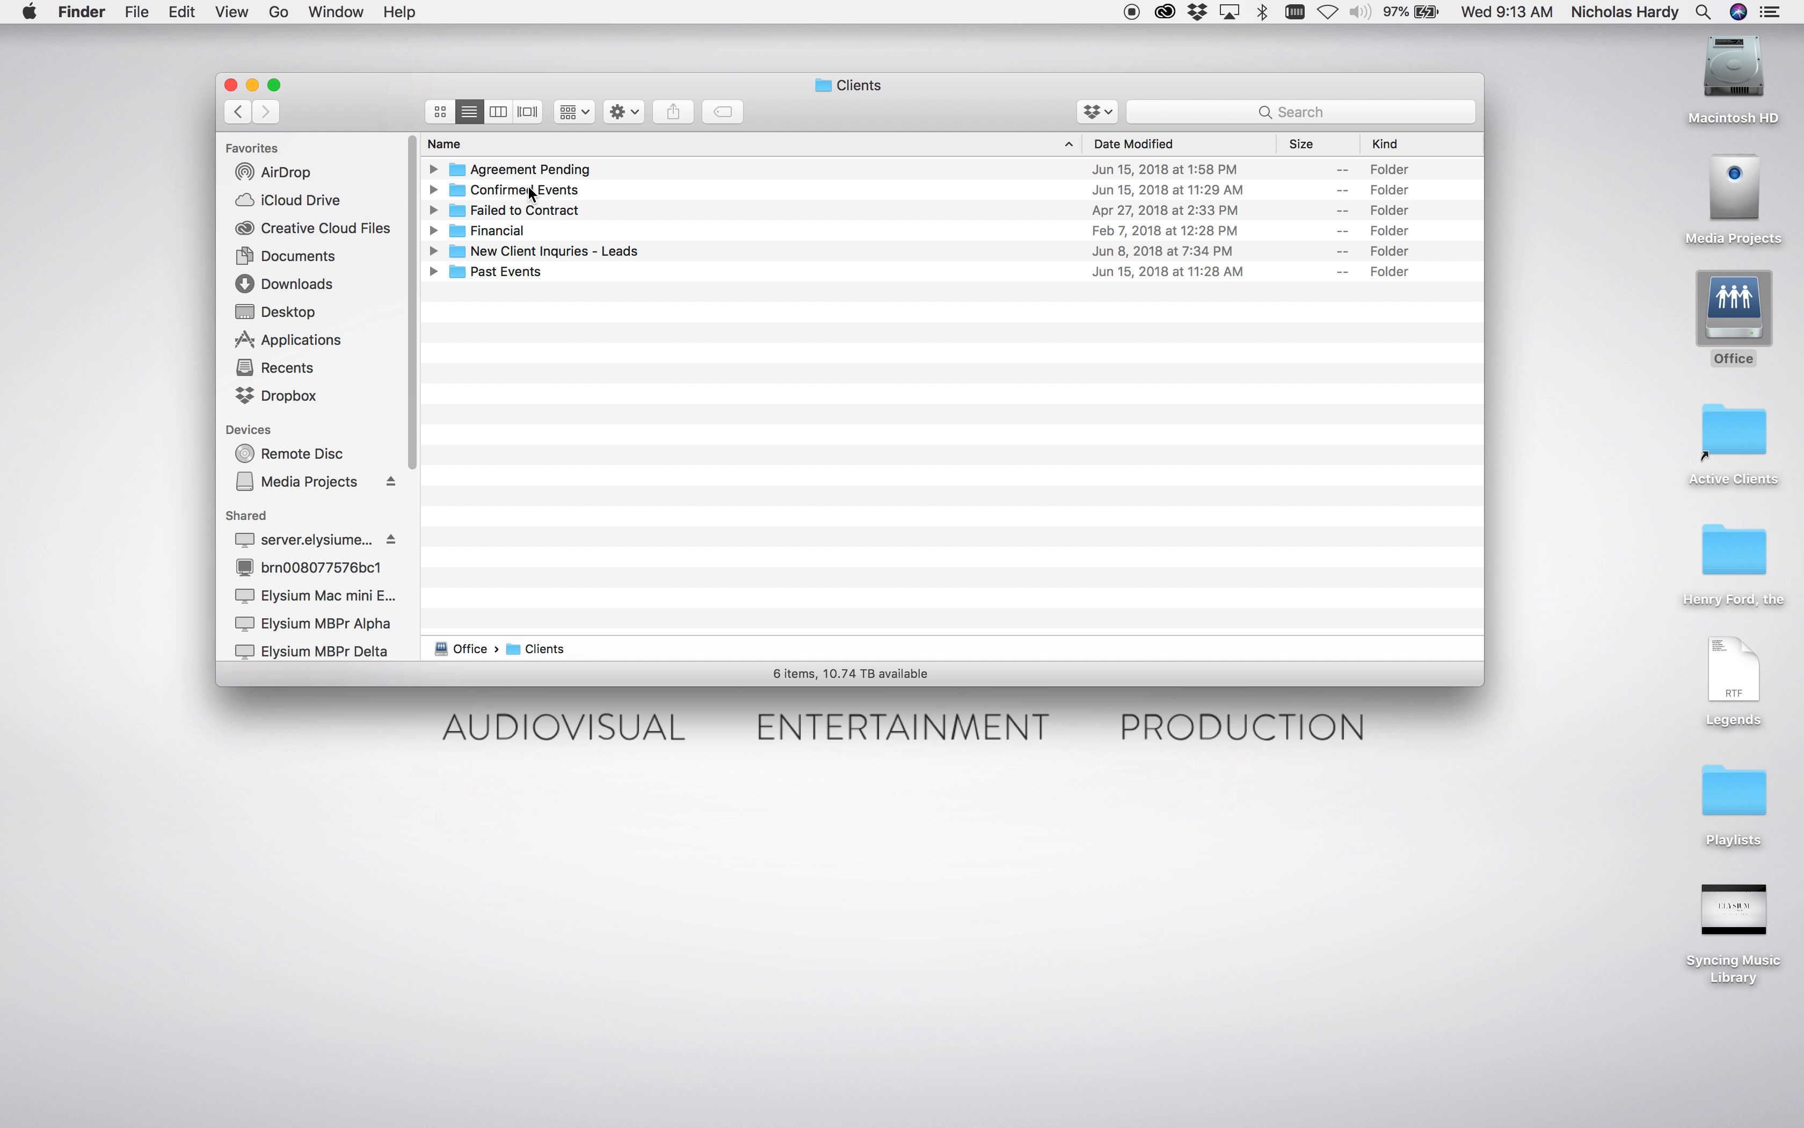
- Preview the contents of Confirmed Events, collapse its expanded 2018-06-30 client folder, and open Confirmed Events itself
{"action": "left_click", "coordinate": [530, 193]}
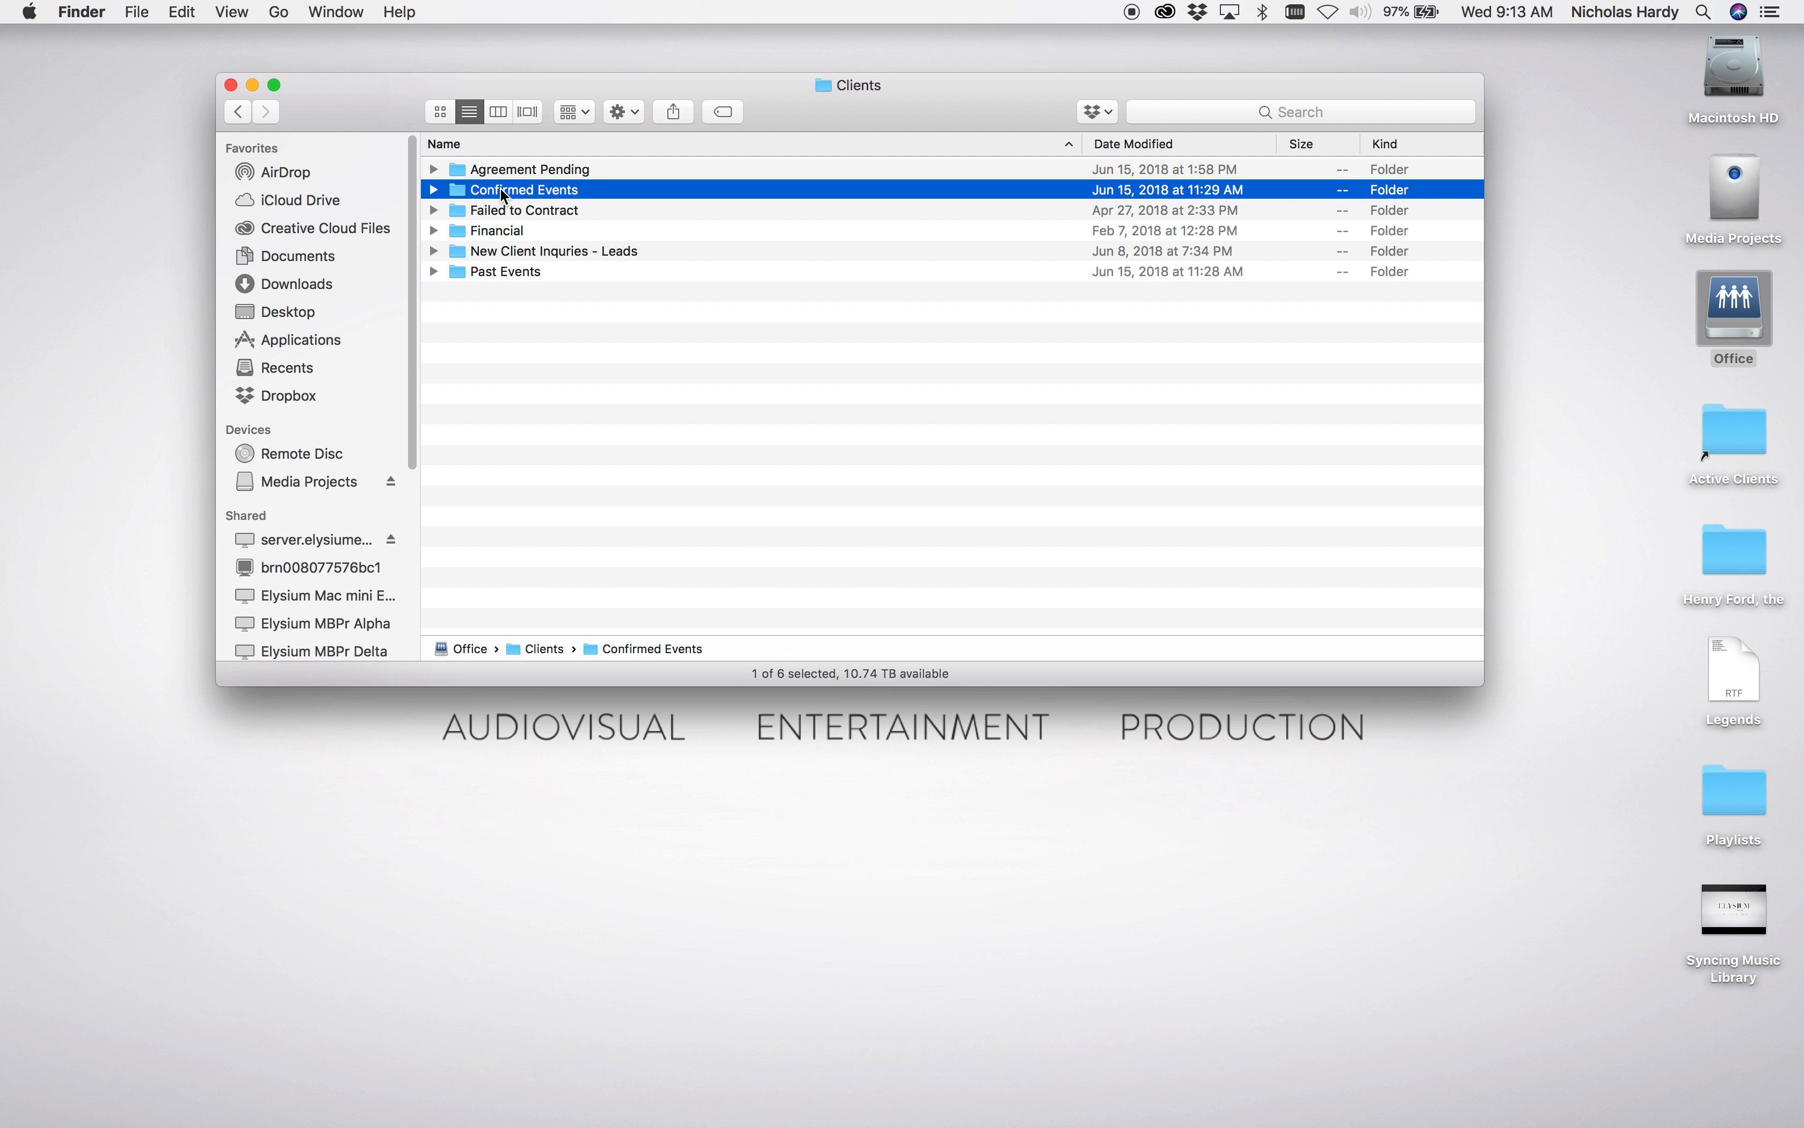
{"action": "left_click", "coordinate": [435, 189]}
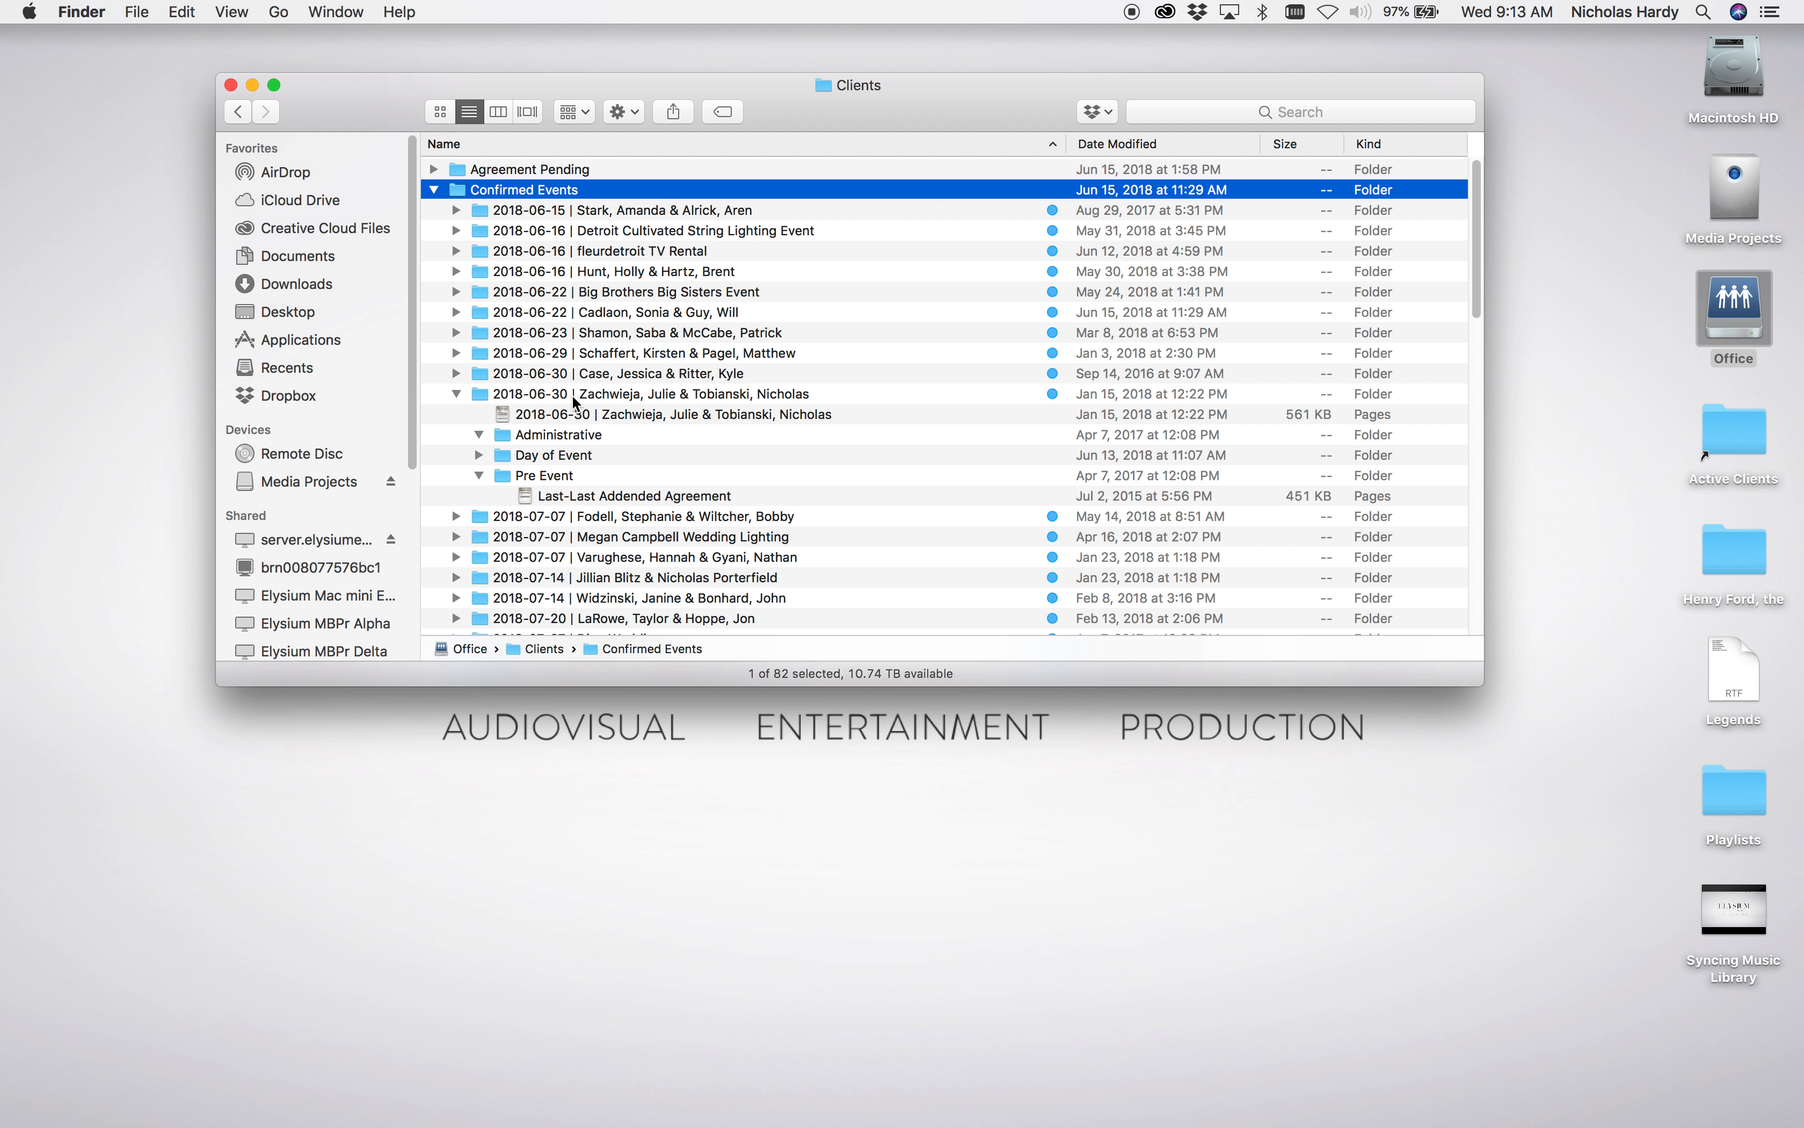
{"action": "left_click", "coordinate": [455, 394]}
{"action": "left_click", "coordinate": [432, 190]}
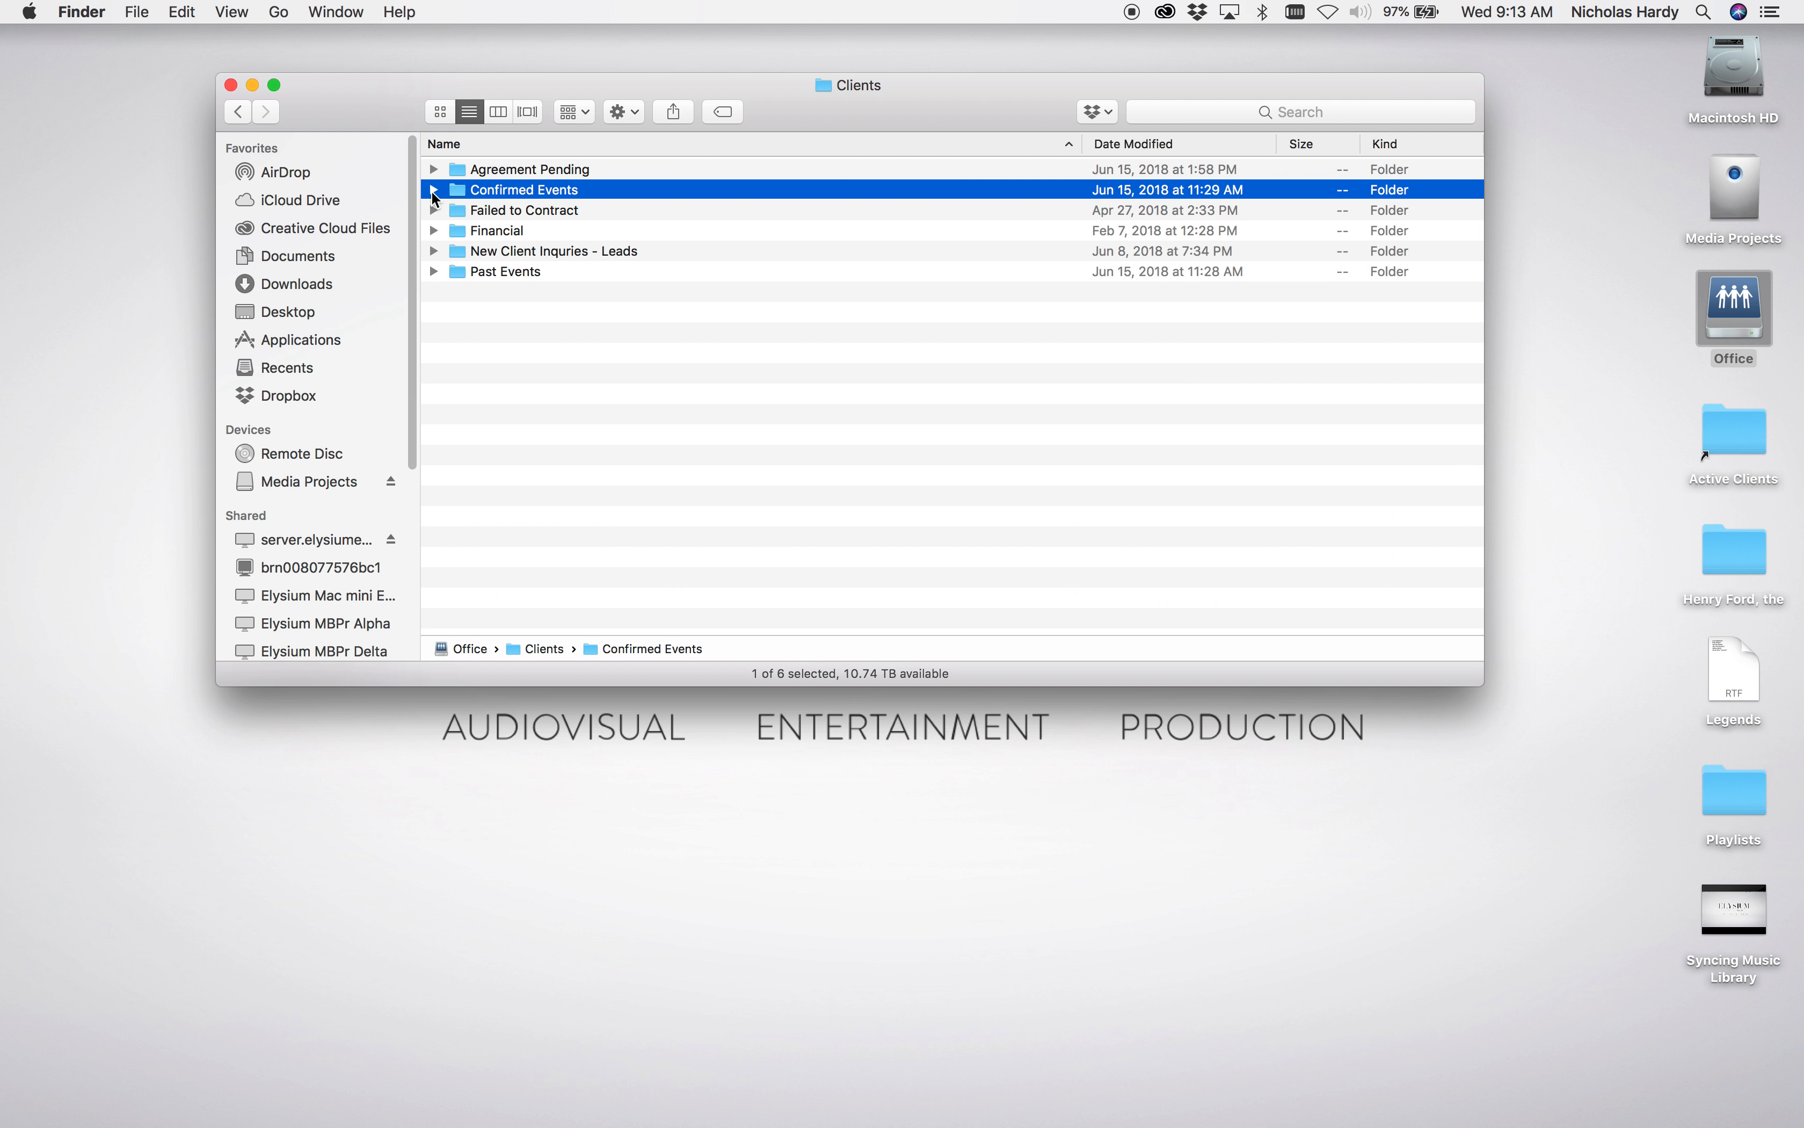
{"action": "double_click", "coordinate": [494, 191]}
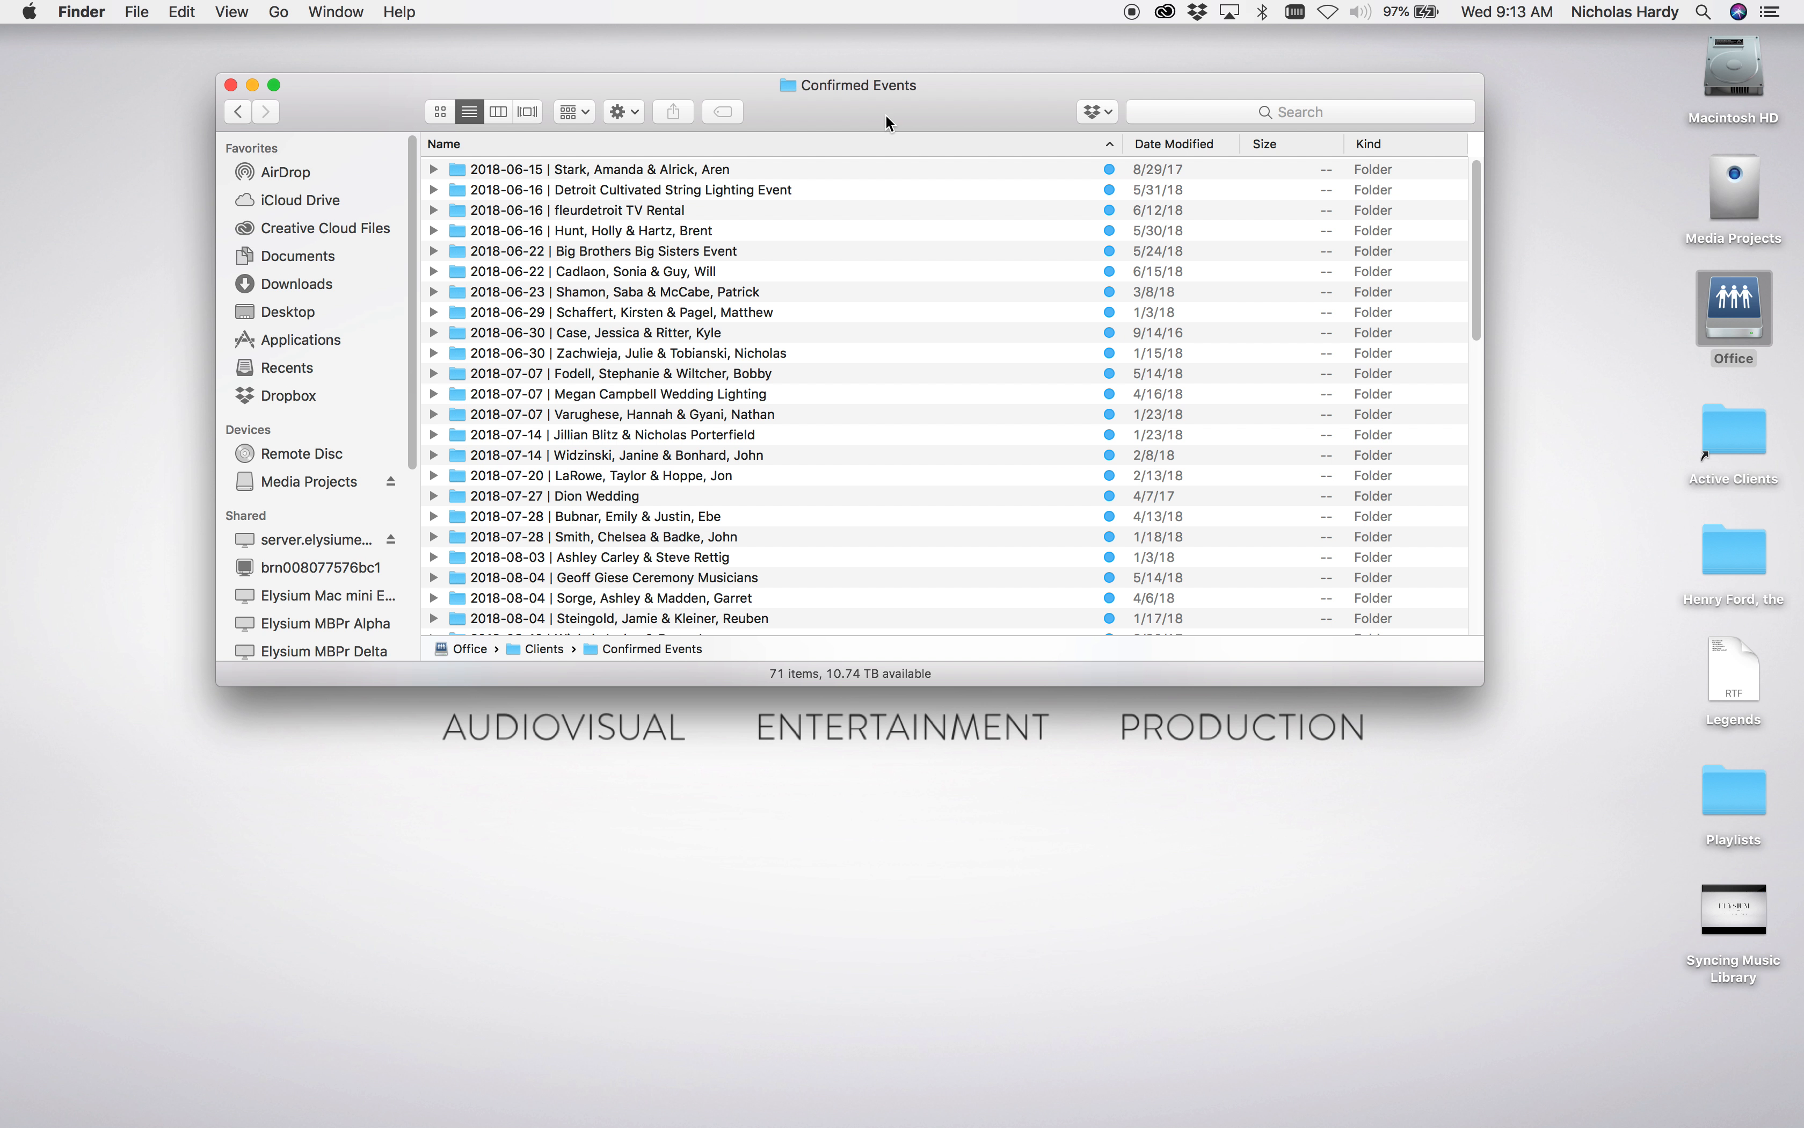
- Open the couple's 2018-06-22 client folder, collapse its subfolders and go into Day of Event
{"action": "left_click", "coordinate": [551, 272]}
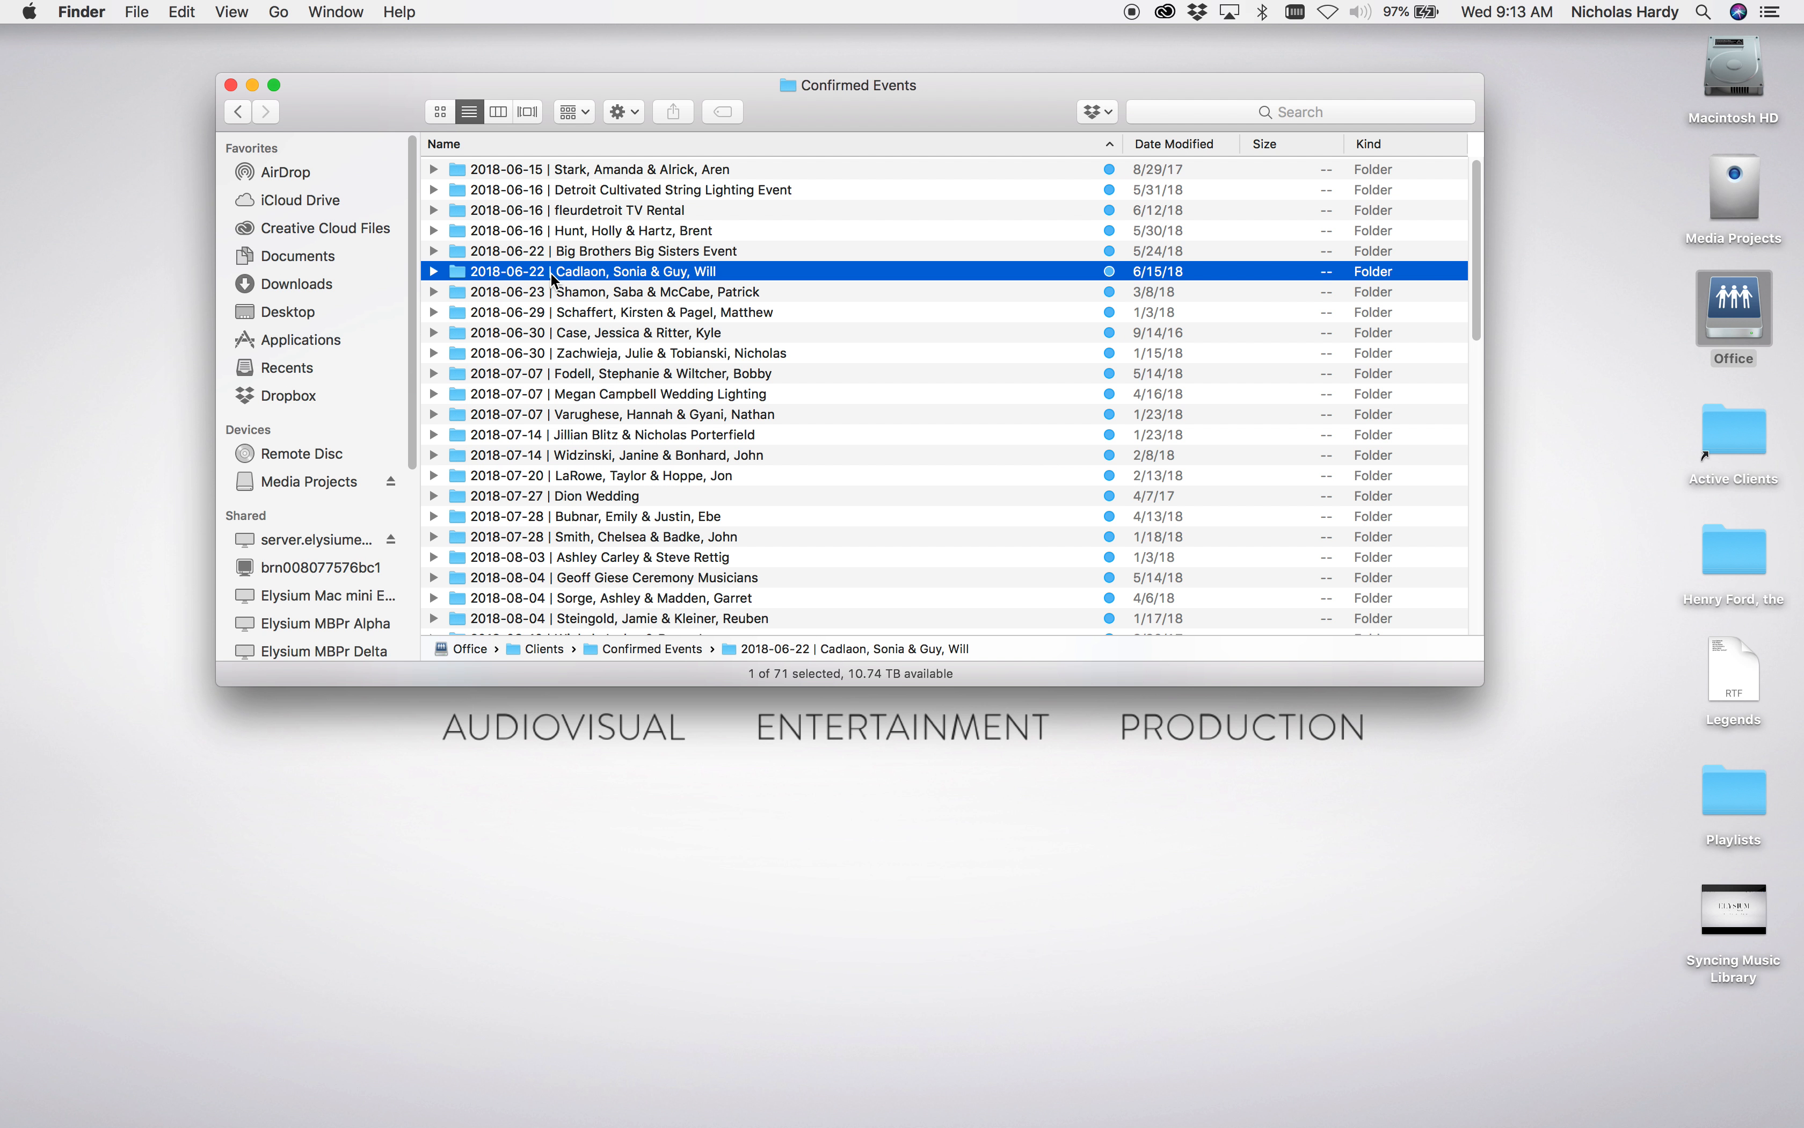
{"action": "double_click", "coordinate": [601, 271]}
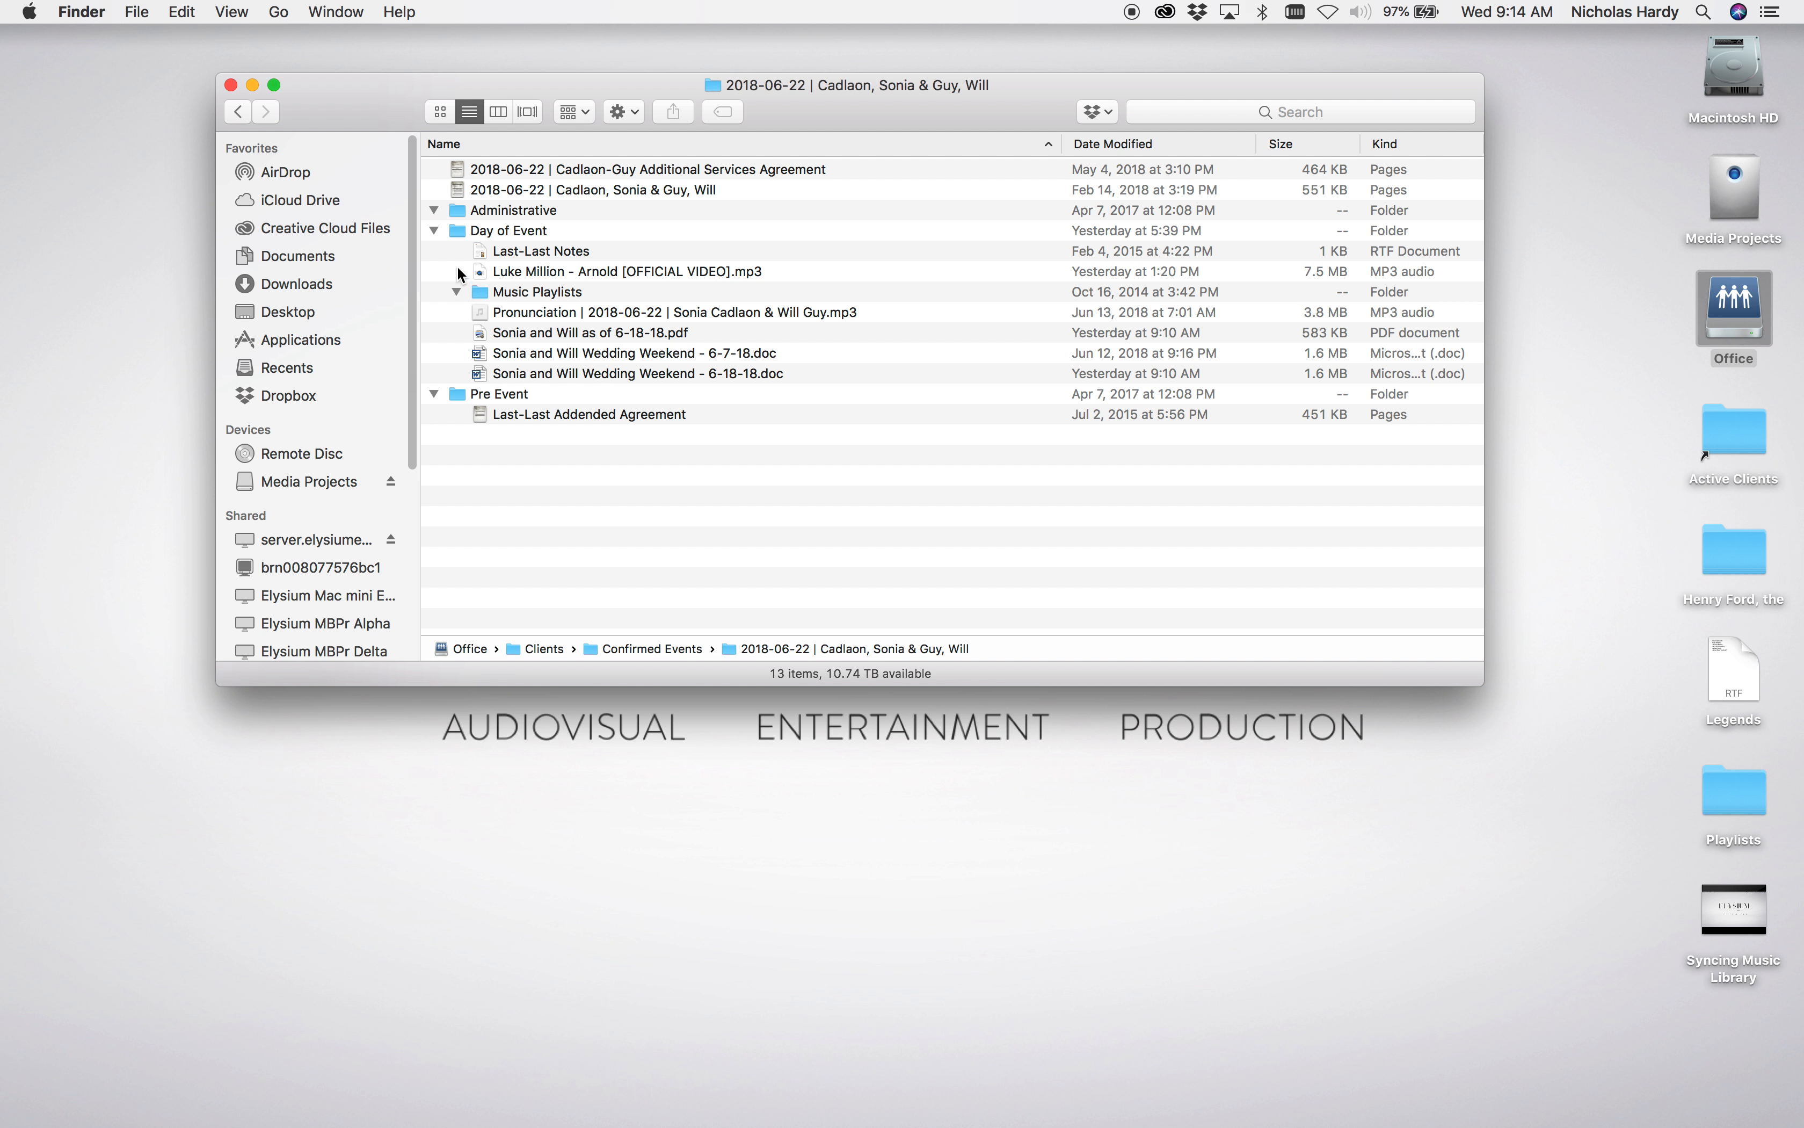
{"action": "left_click", "coordinate": [433, 393]}
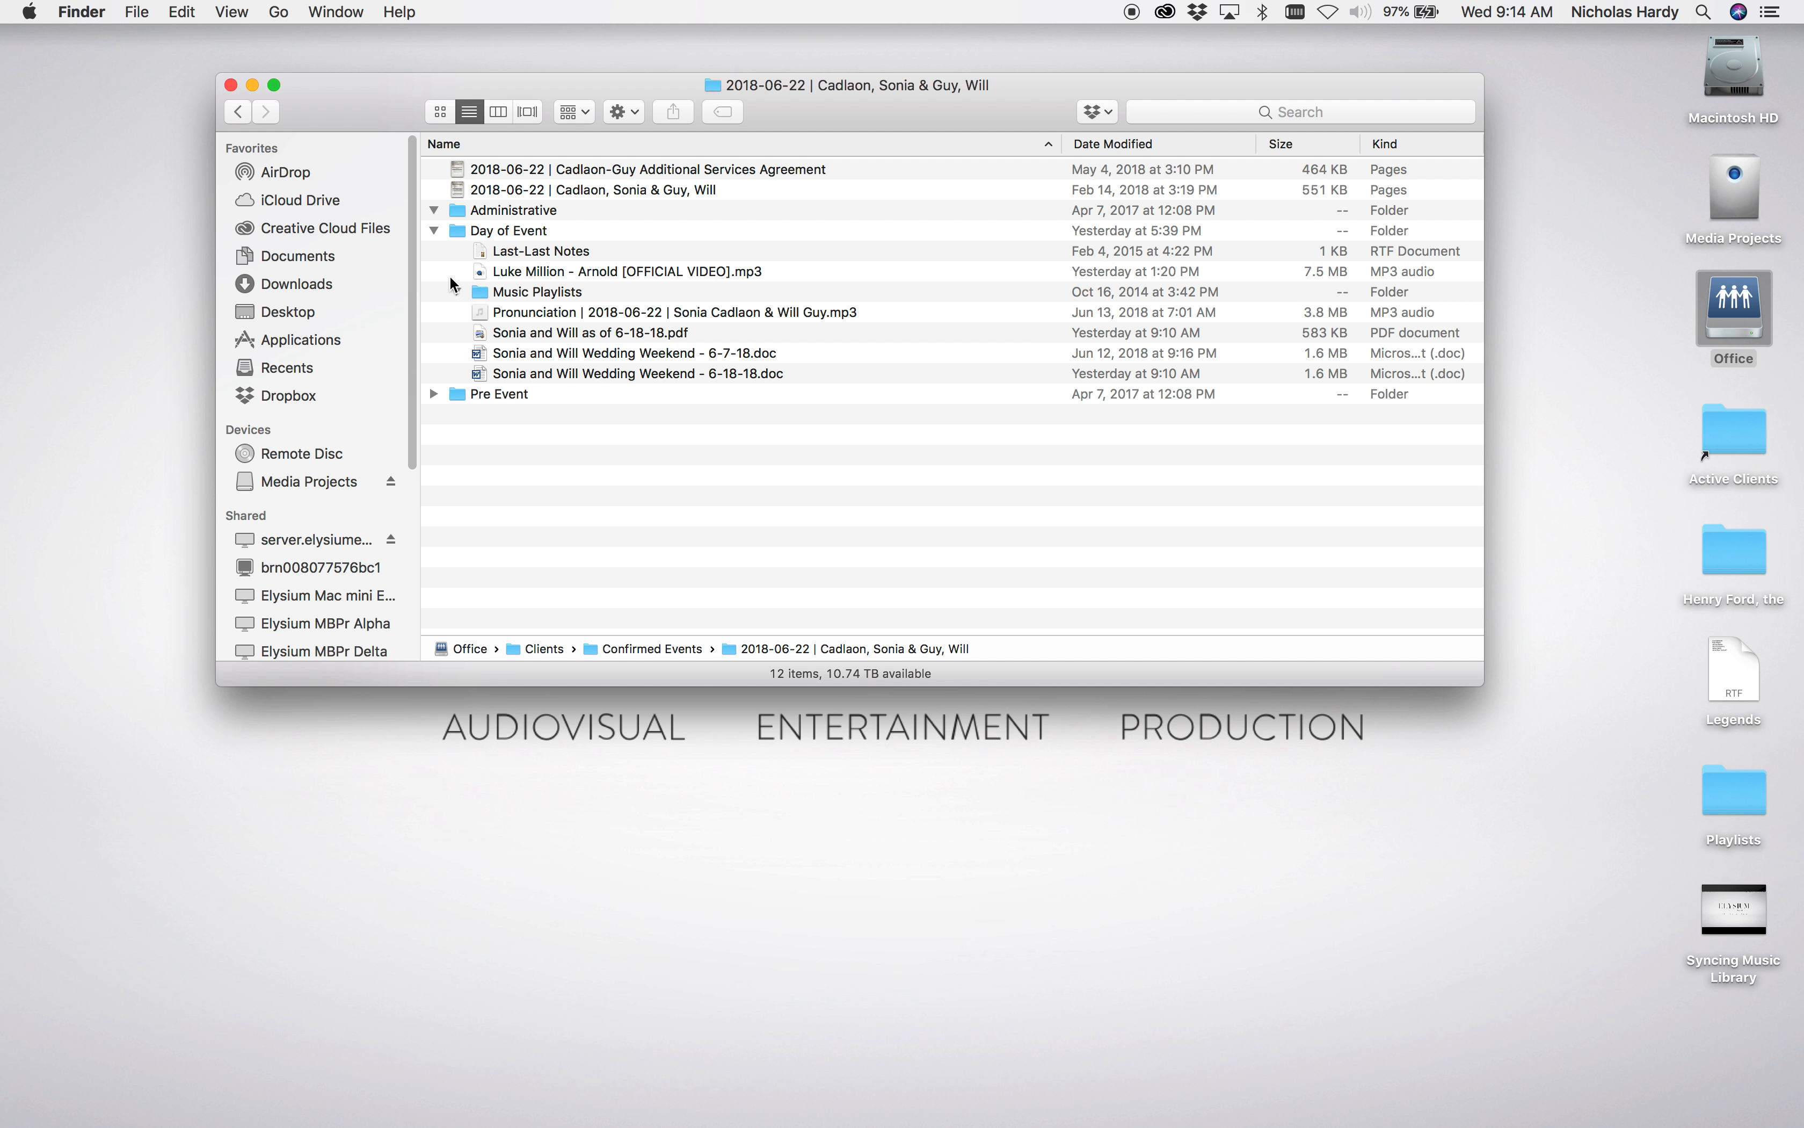
{"action": "left_click", "coordinate": [435, 232]}
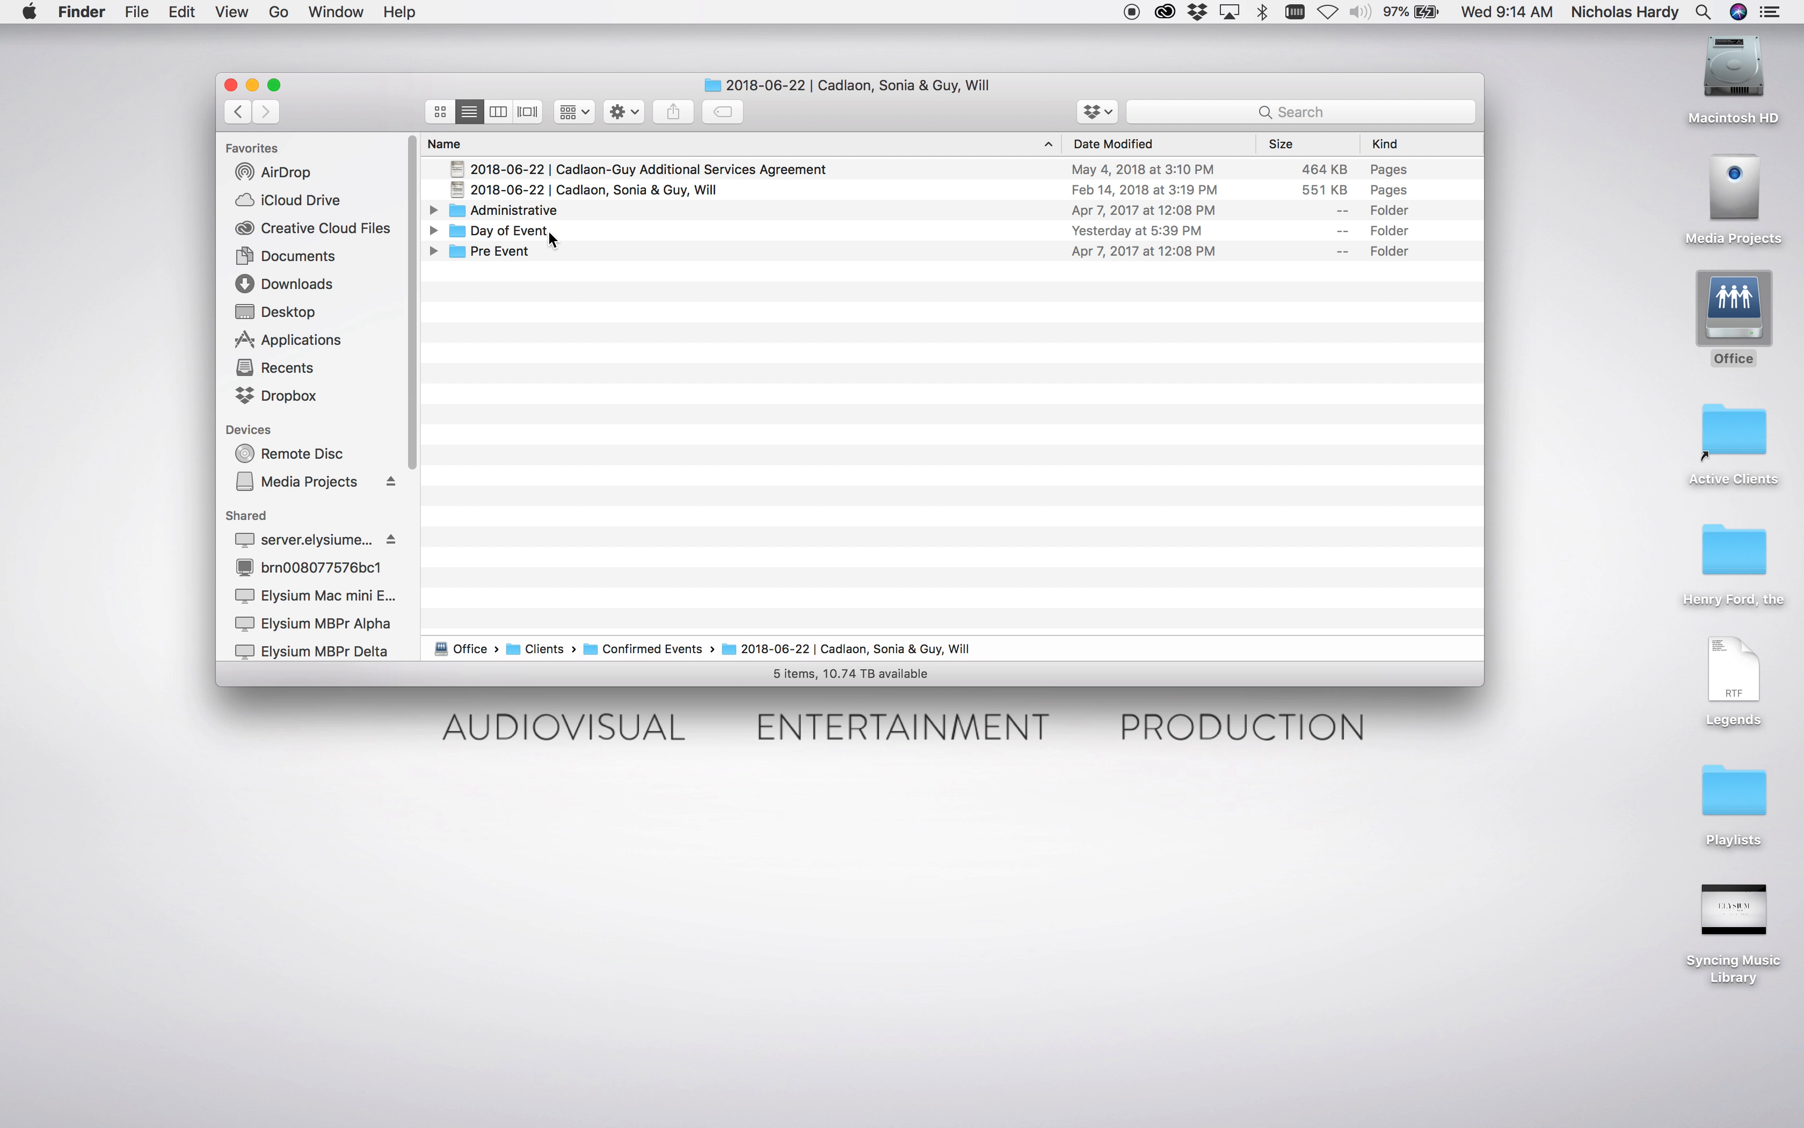
{"action": "double_click", "coordinate": [507, 232]}
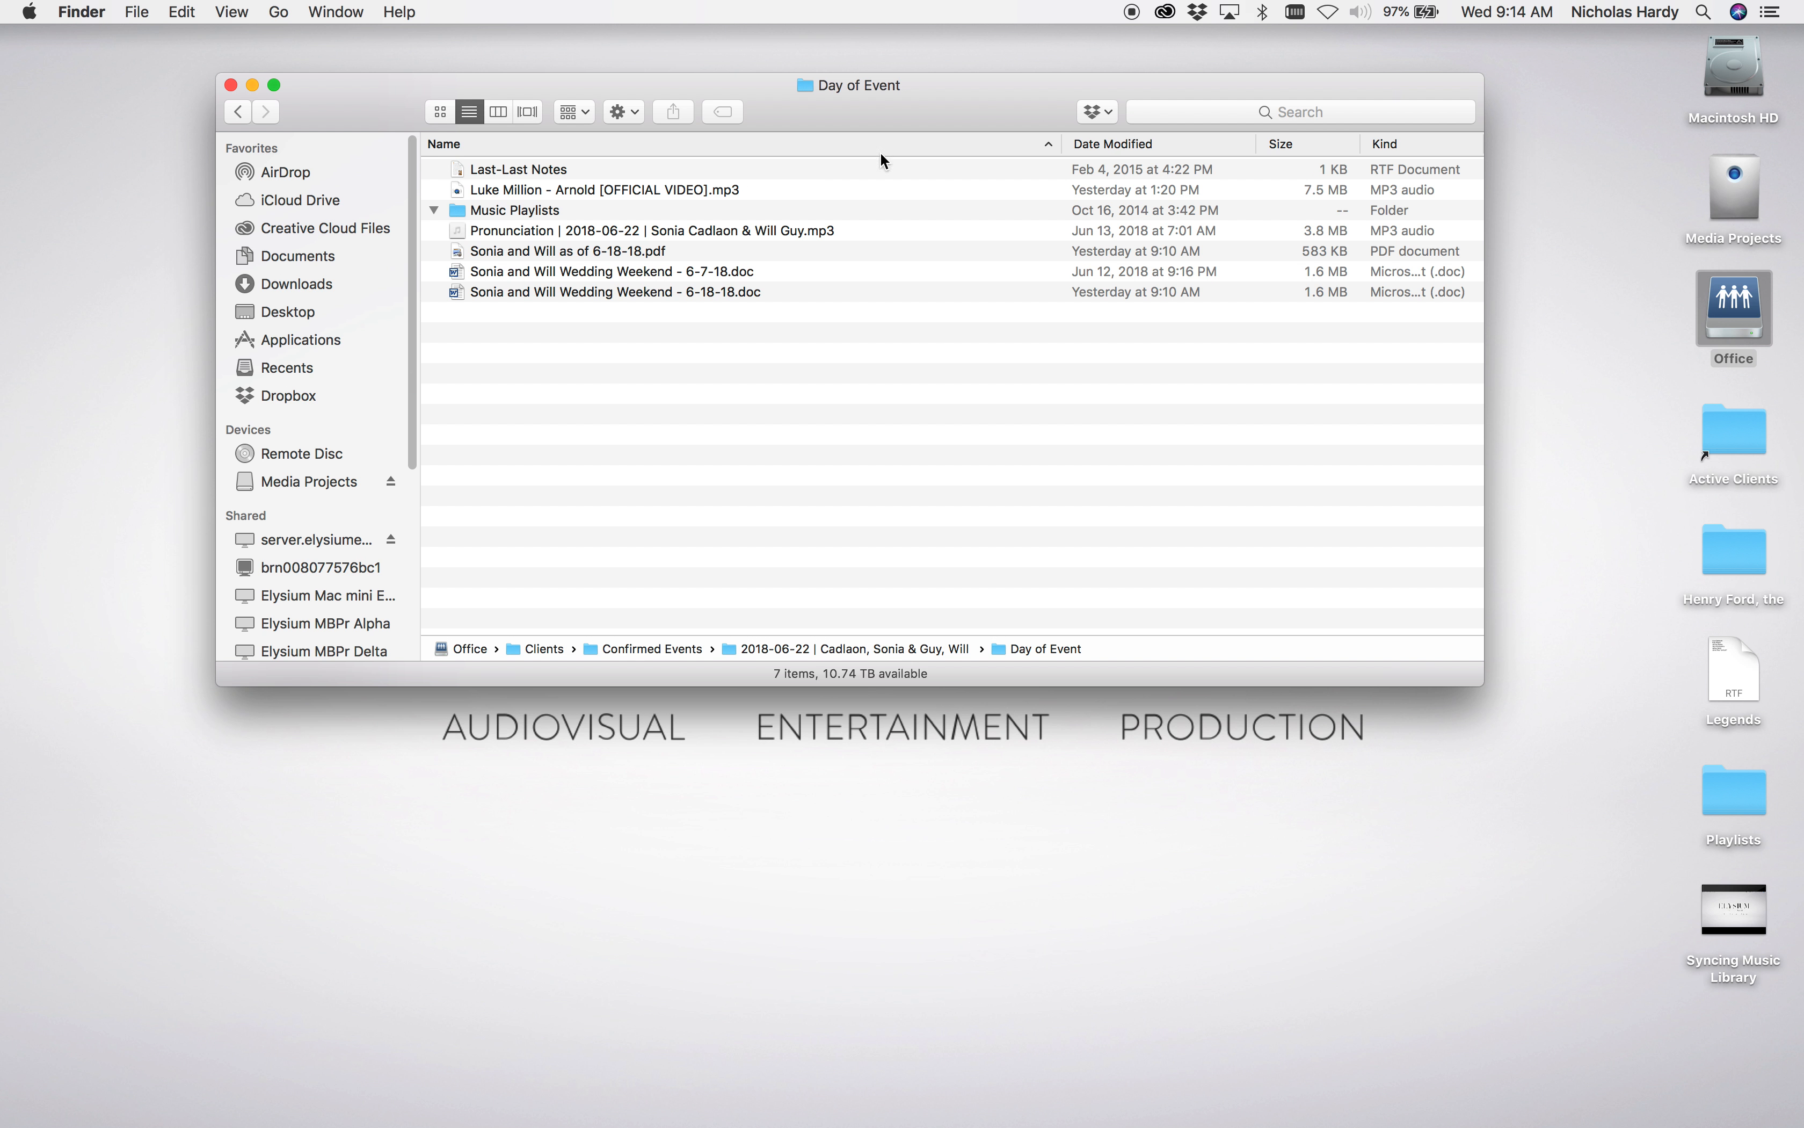
- Rename the Music Playlists folder in Day of Event as Playlists, moving the window clear of the one behind
{"action": "left_click_drag", "start_coordinate": [1021, 128], "coordinate": [1099, 161]}
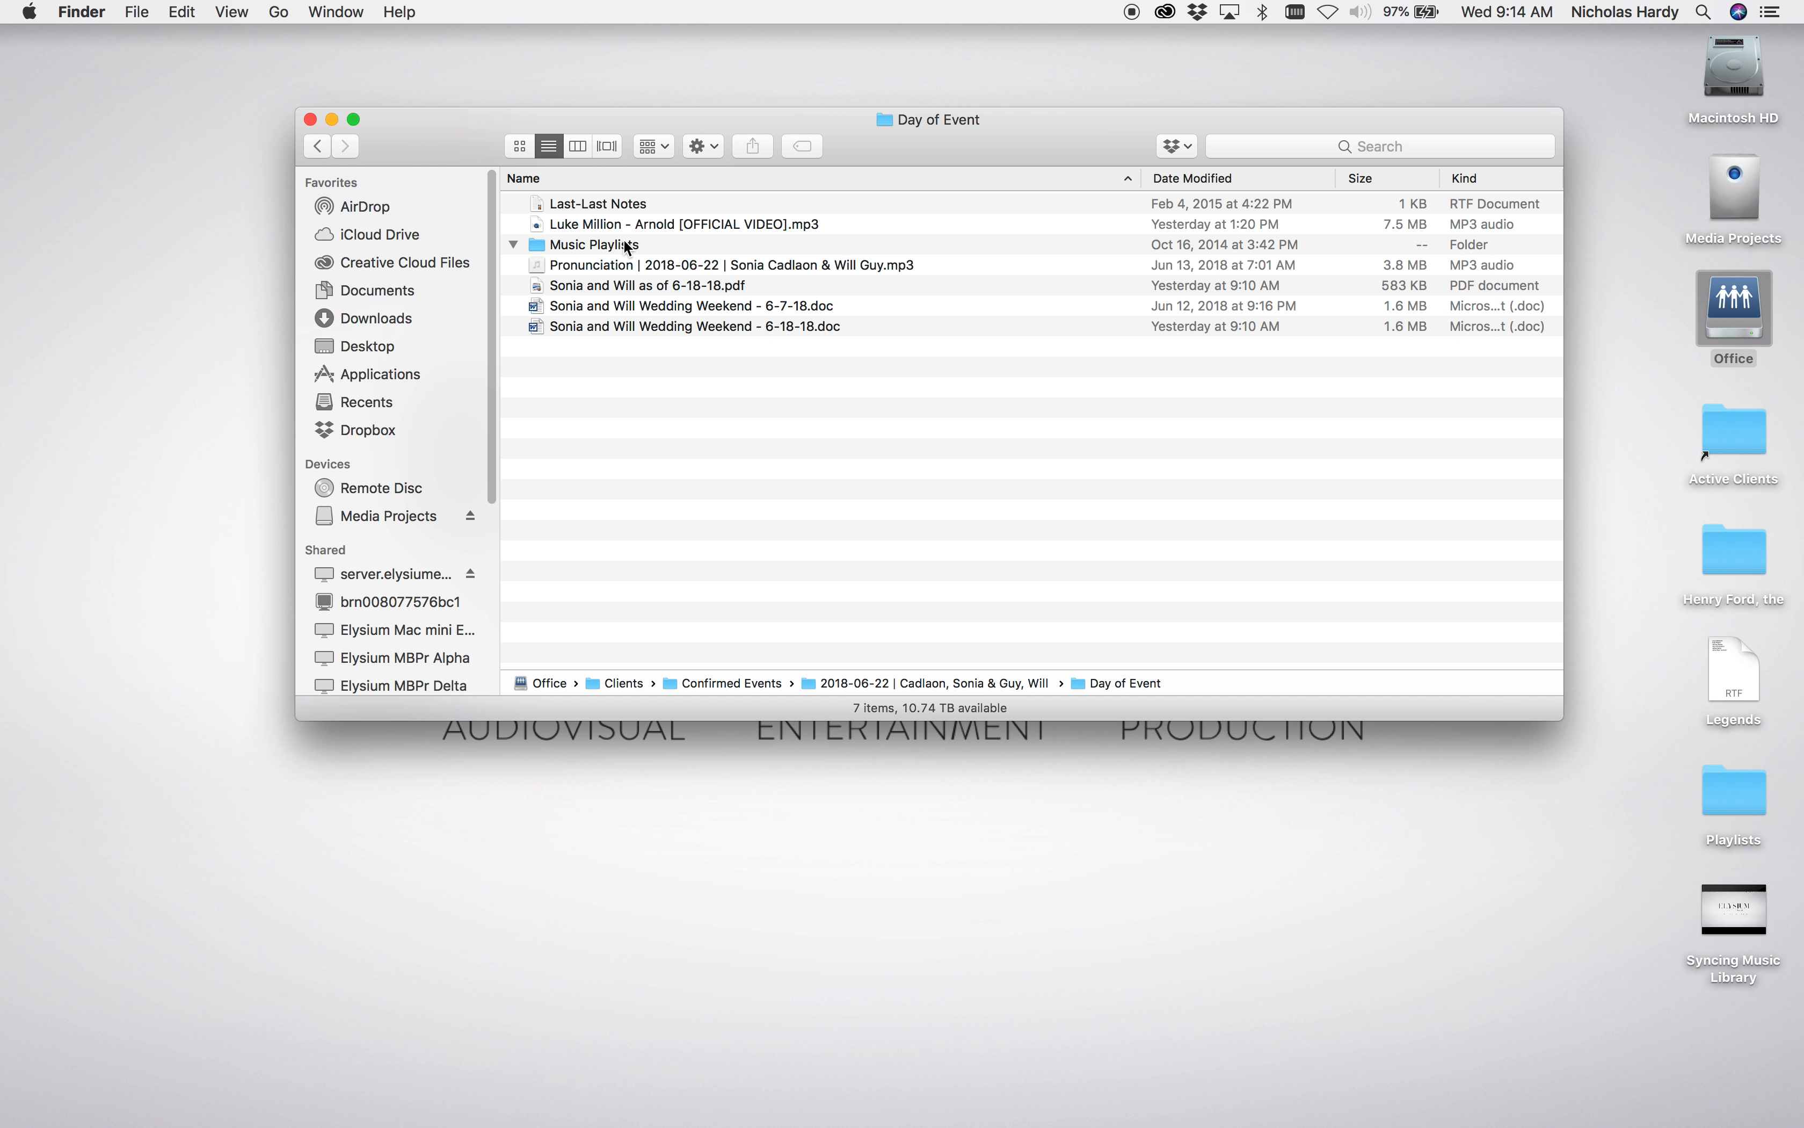
{"action": "left_click", "coordinate": [608, 251]}
{"action": "left_click_drag", "start_coordinate": [1024, 141], "coordinate": [988, 226]}
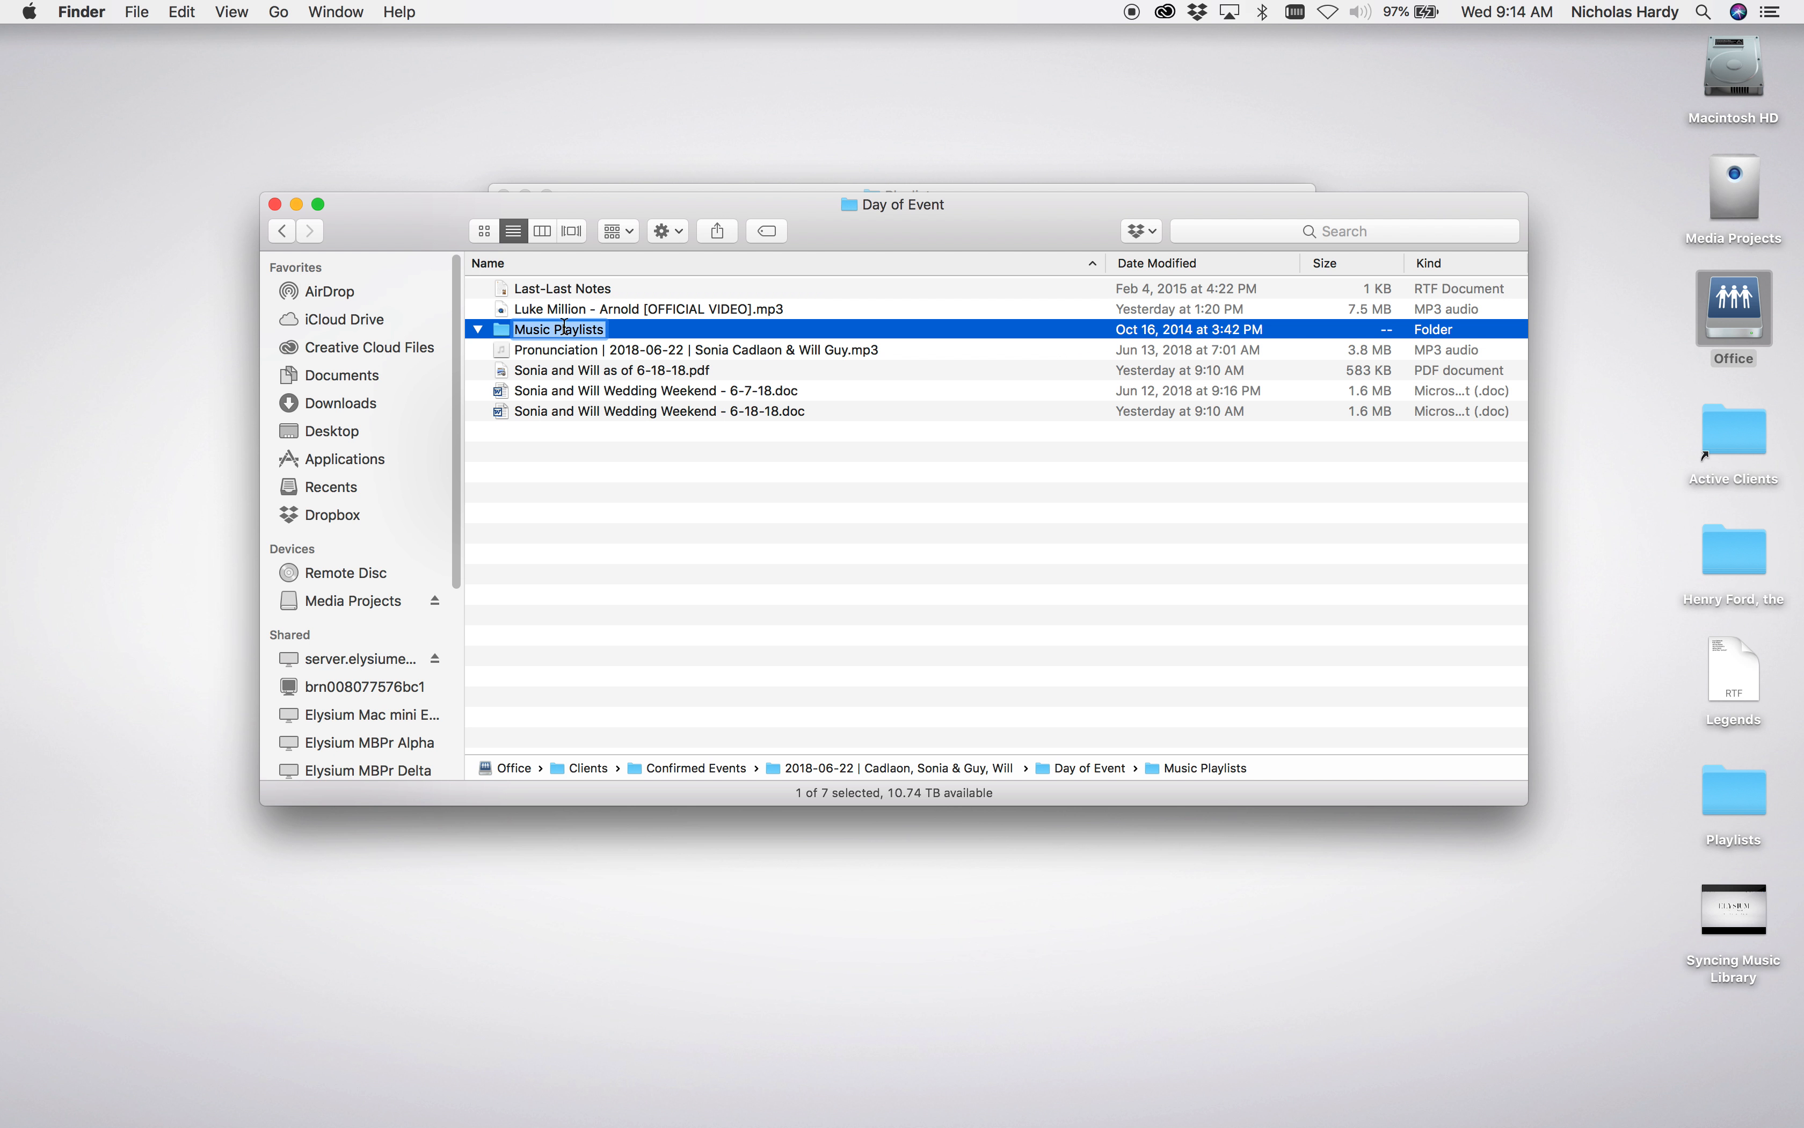
{"action": "left_click", "coordinate": [564, 326]}
{"action": "left_click_drag", "start_coordinate": [557, 328], "coordinate": [512, 328]}
{"action": "key", "text": "BackSpace"}
{"action": "key", "text": "Escape"}
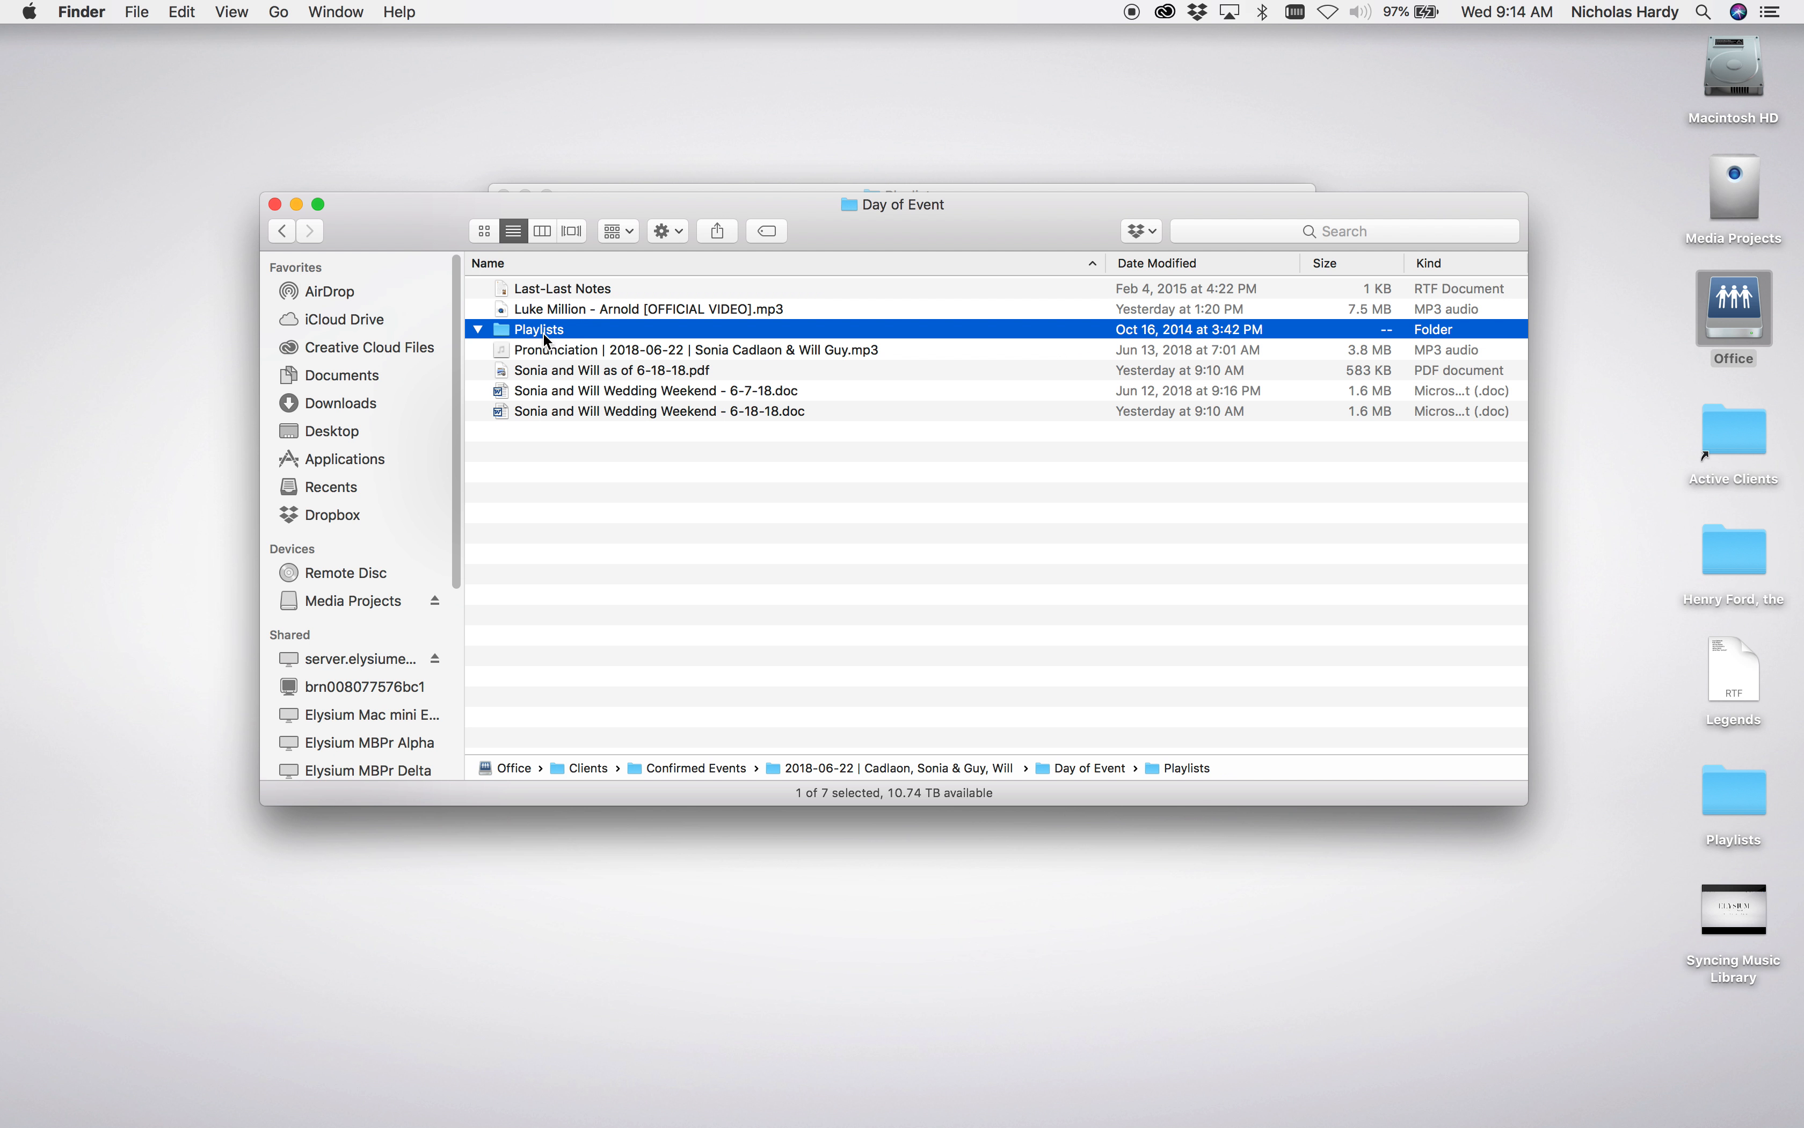
- Copy 00 - Required.xml from the desktop Playlists folder into the client's Playlists folder on Office and close the desktop folder's window
{"action": "double_click", "coordinate": [542, 331]}
{"action": "left_click_drag", "start_coordinate": [1009, 240], "coordinate": [1001, 292]}
{"action": "left_click", "coordinate": [1044, 196]}
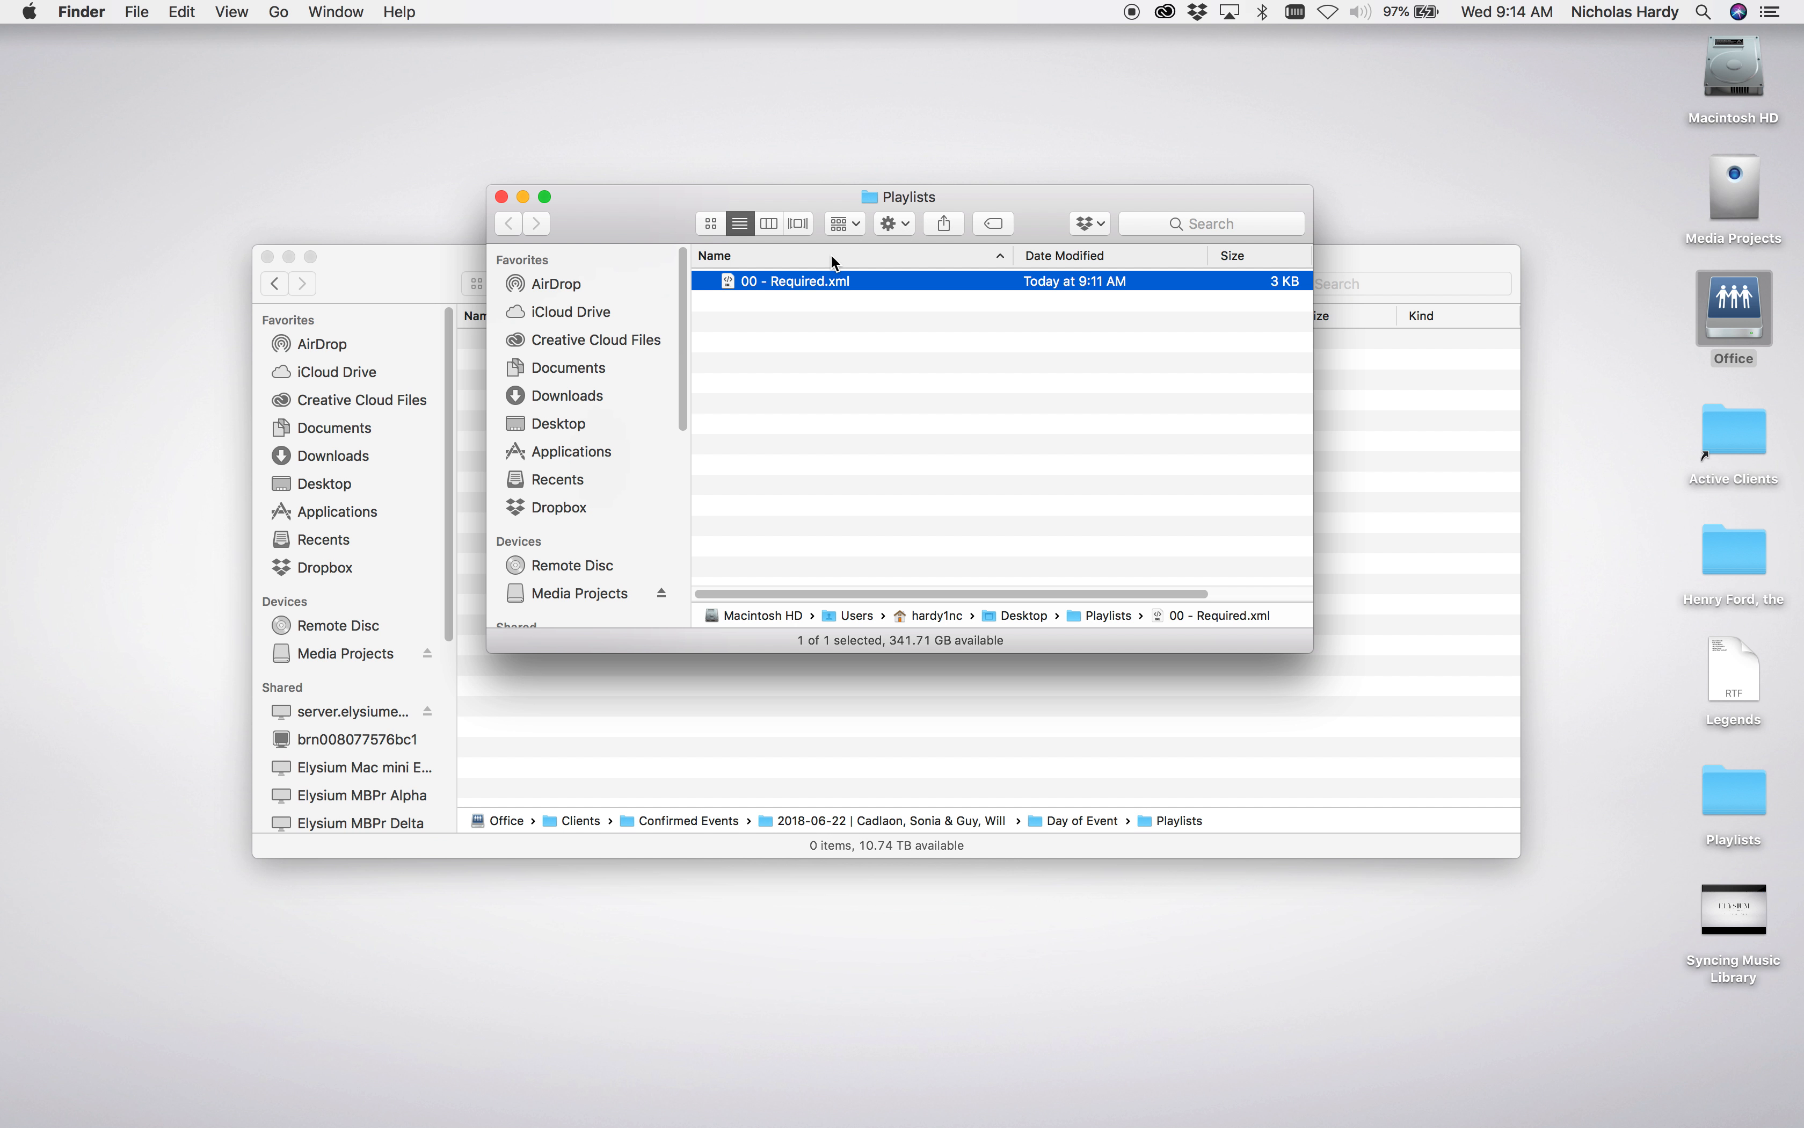
{"action": "left_click_drag", "start_coordinate": [1054, 203], "coordinate": [1381, 67]}
{"action": "left_click_drag", "start_coordinate": [1166, 147], "coordinate": [709, 403]}
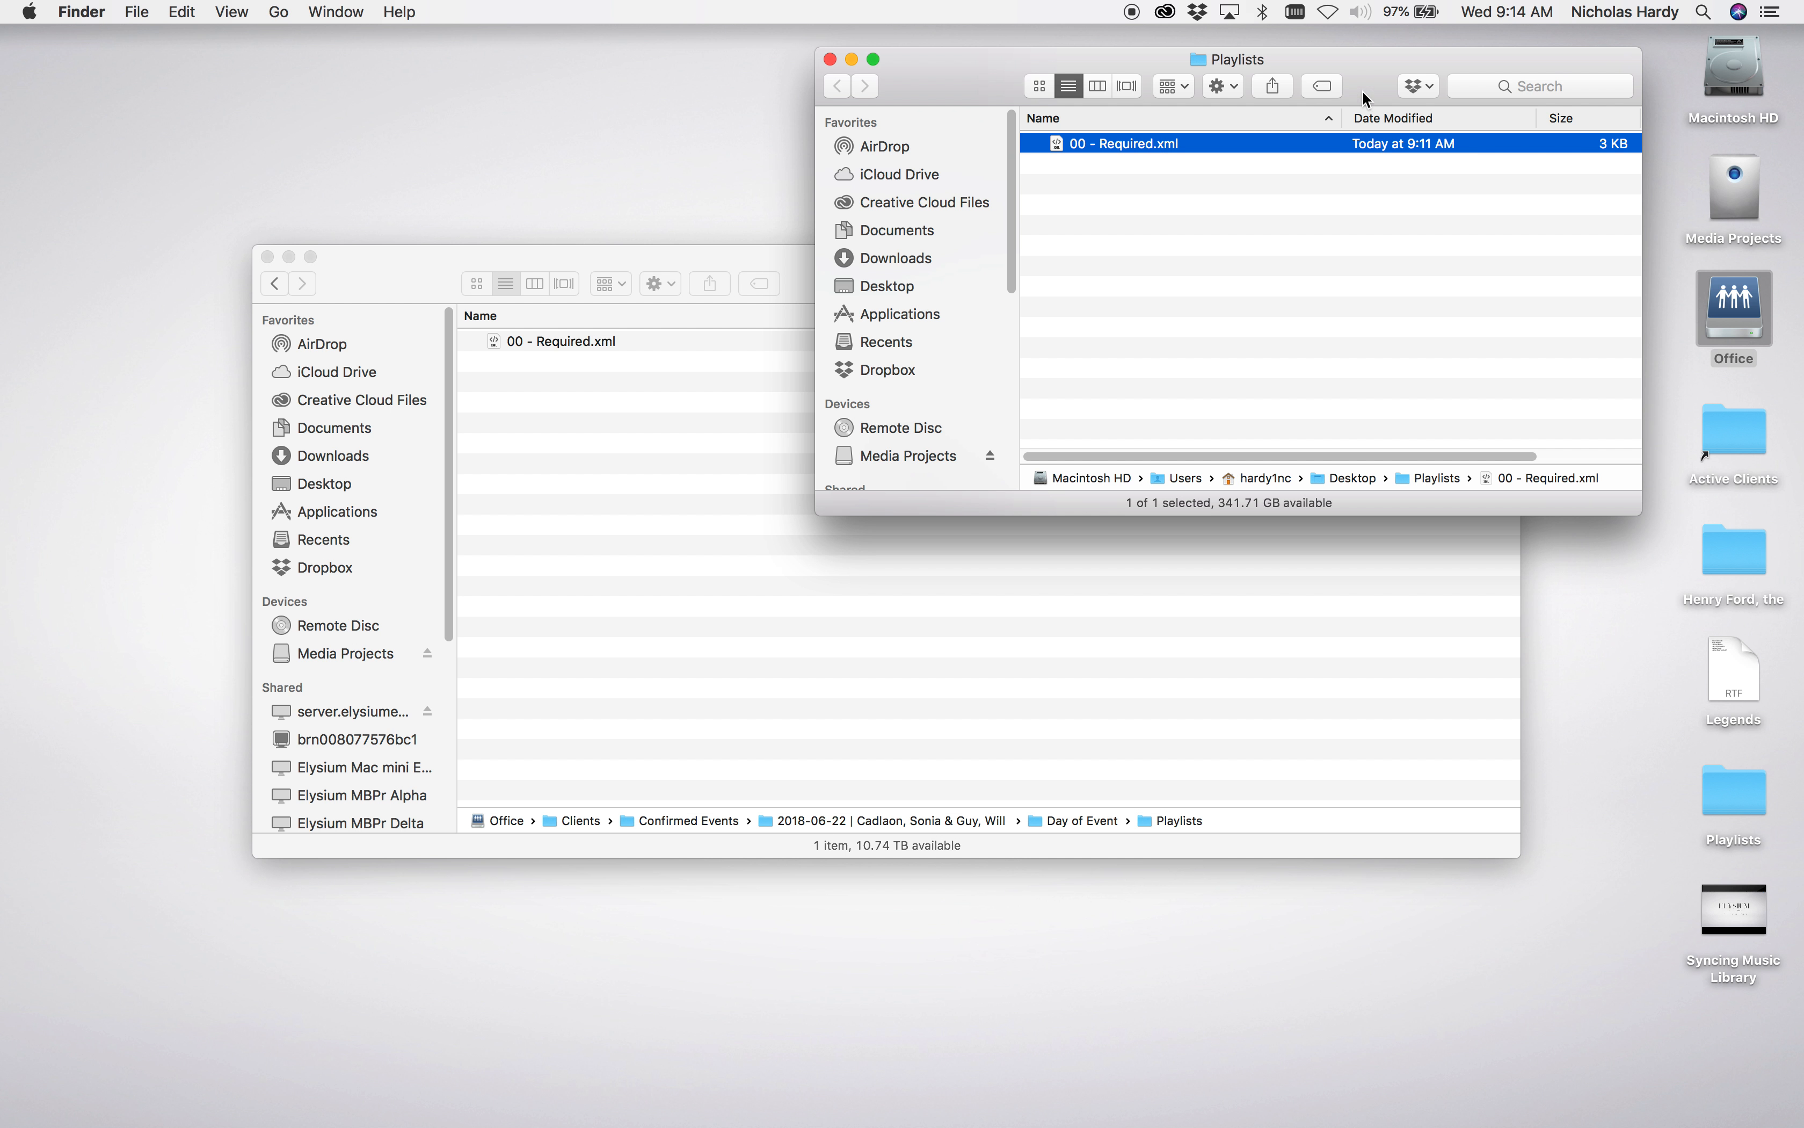
{"action": "key", "text": "super+w"}
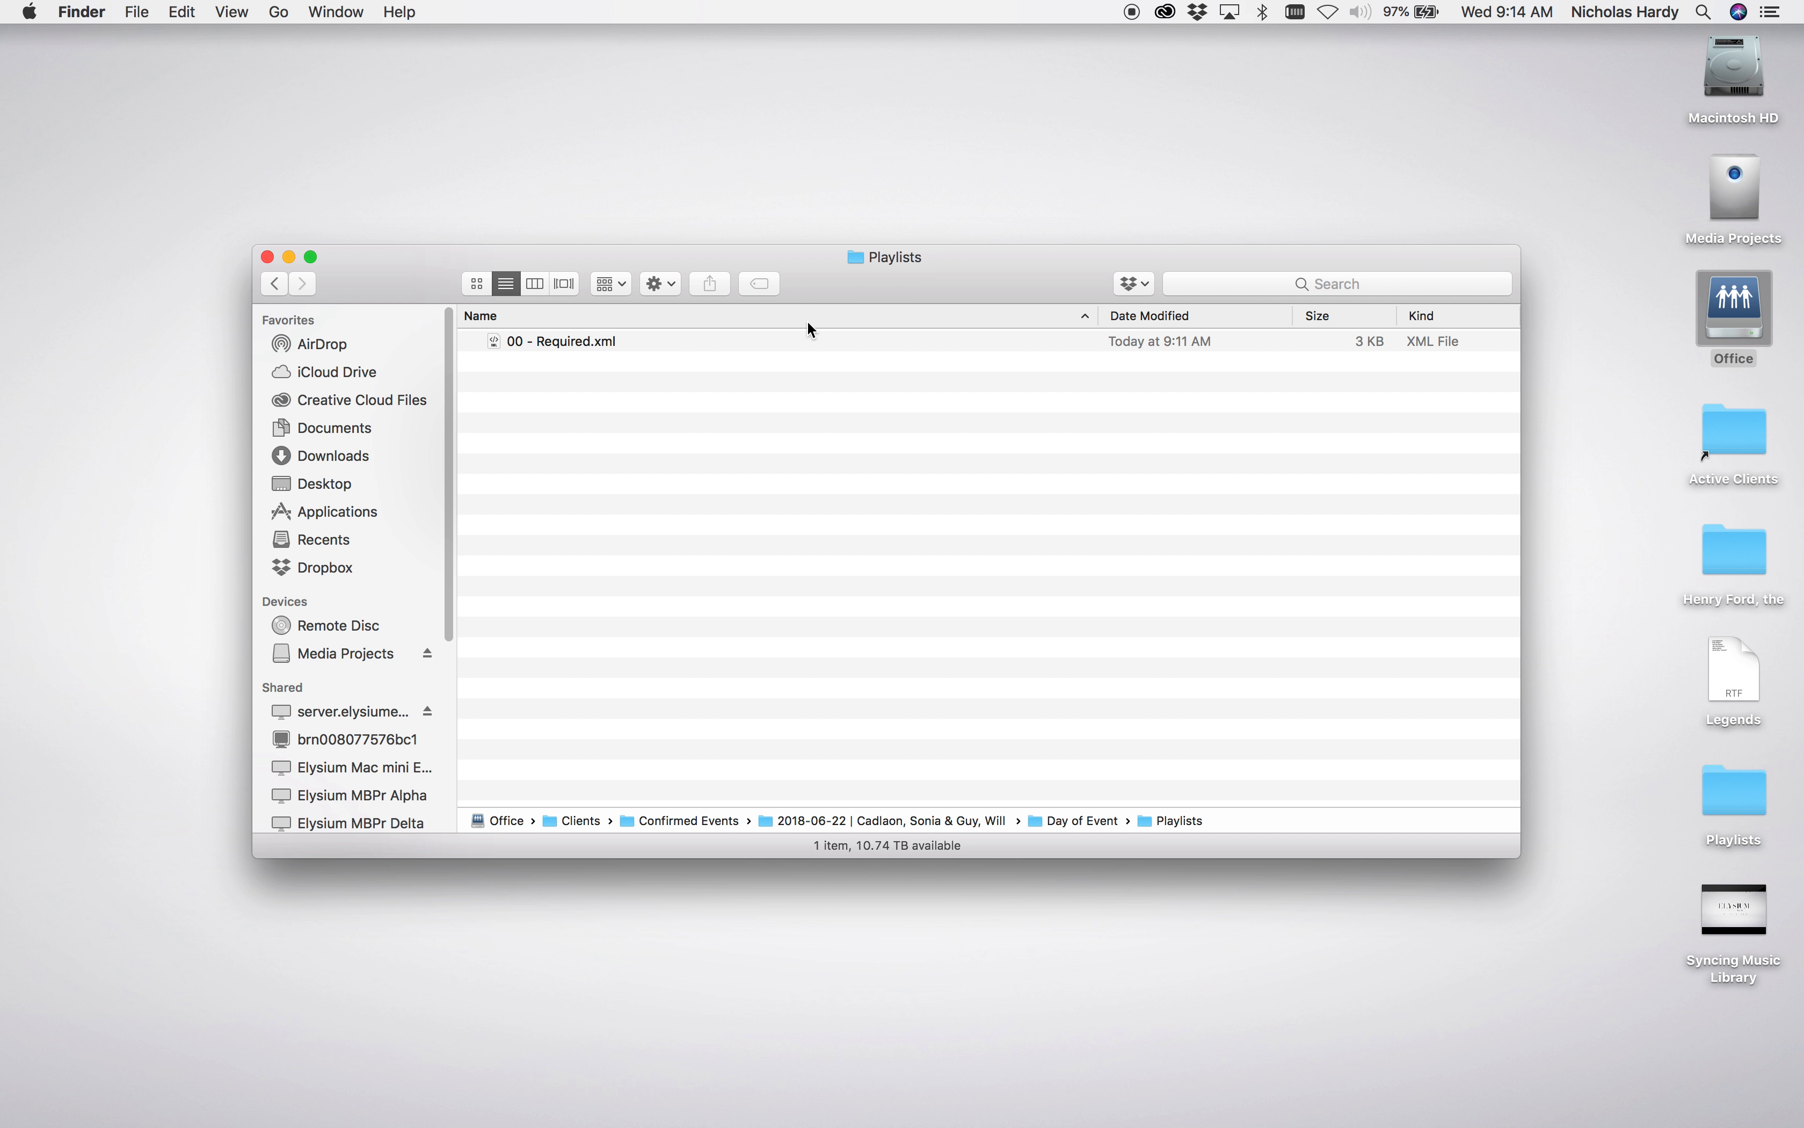
- Select the server copy of 00 - Required.xml and check the original in the desktop Playlists folder
{"action": "left_click", "coordinate": [1318, 347]}
{"action": "left_click_drag", "start_coordinate": [1029, 263], "coordinate": [934, 165]}
{"action": "double_click", "coordinate": [1743, 800]}
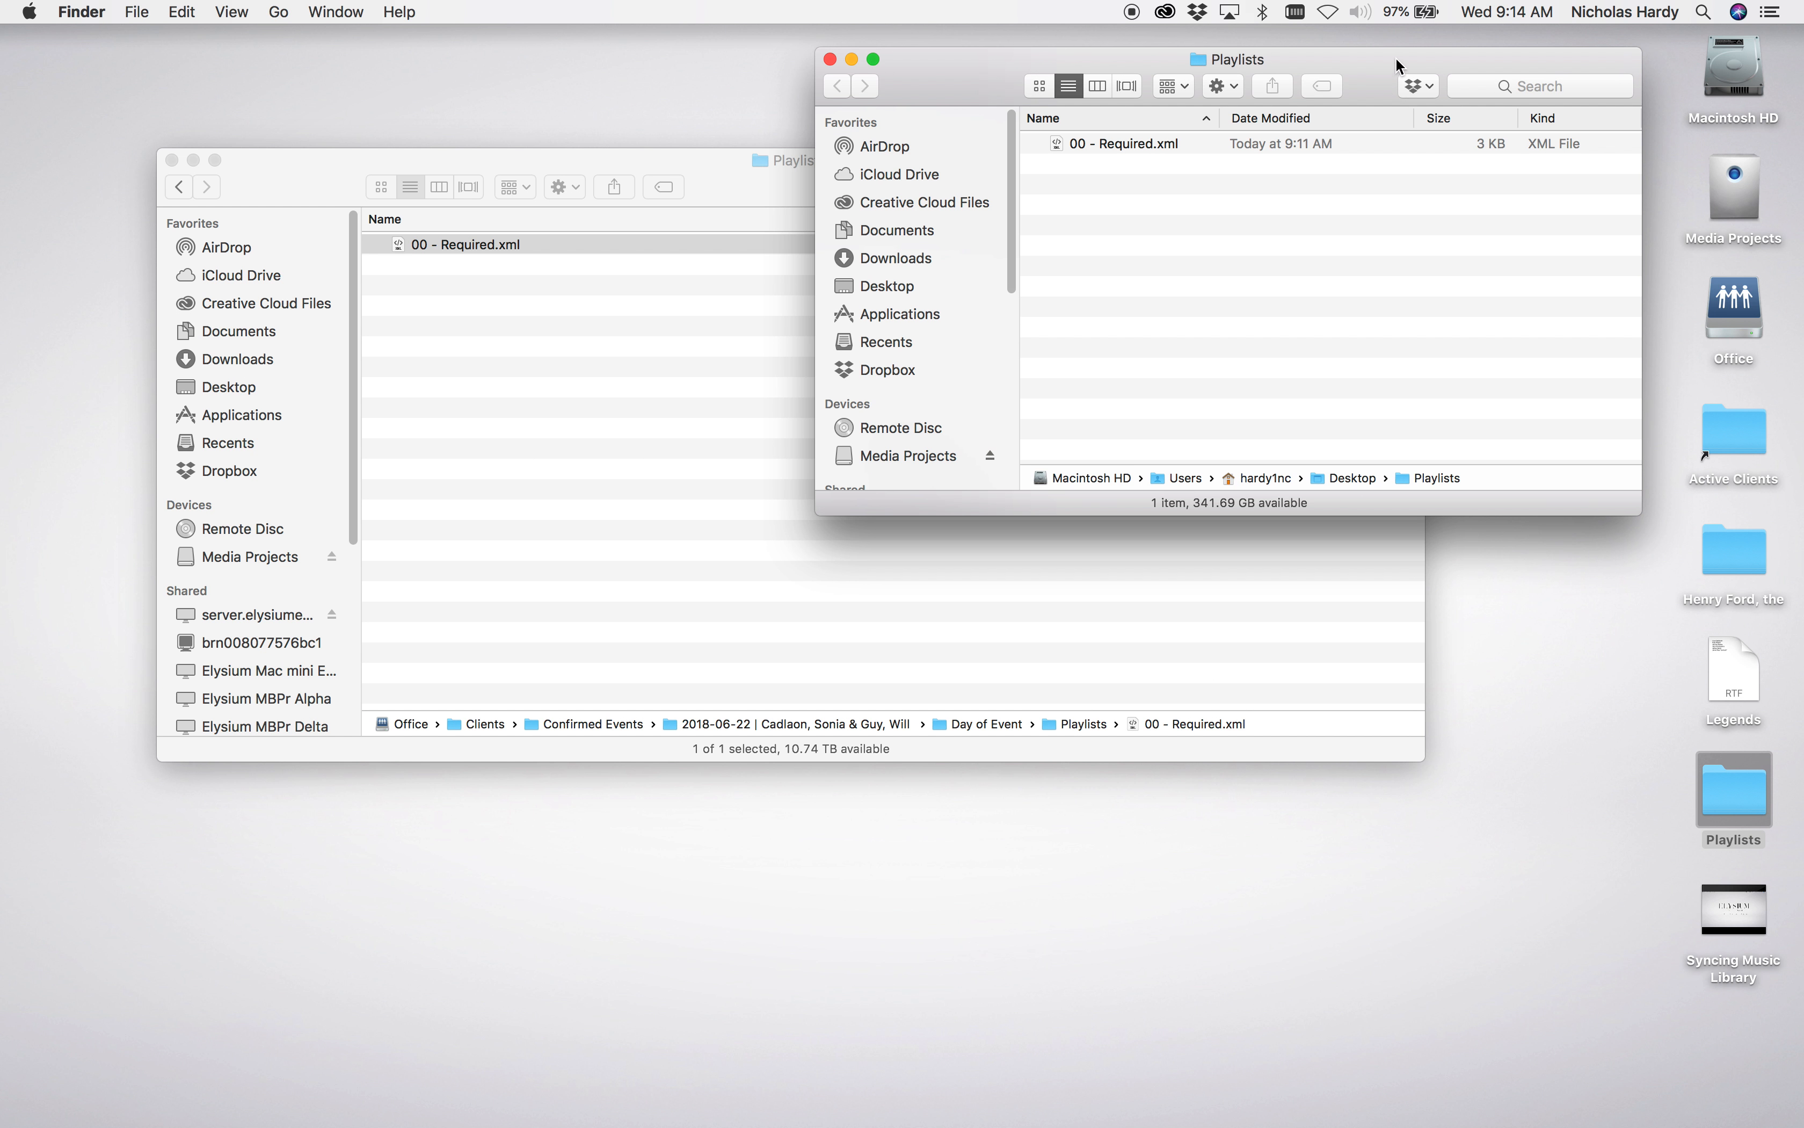
{"action": "key", "text": "cmd+w"}
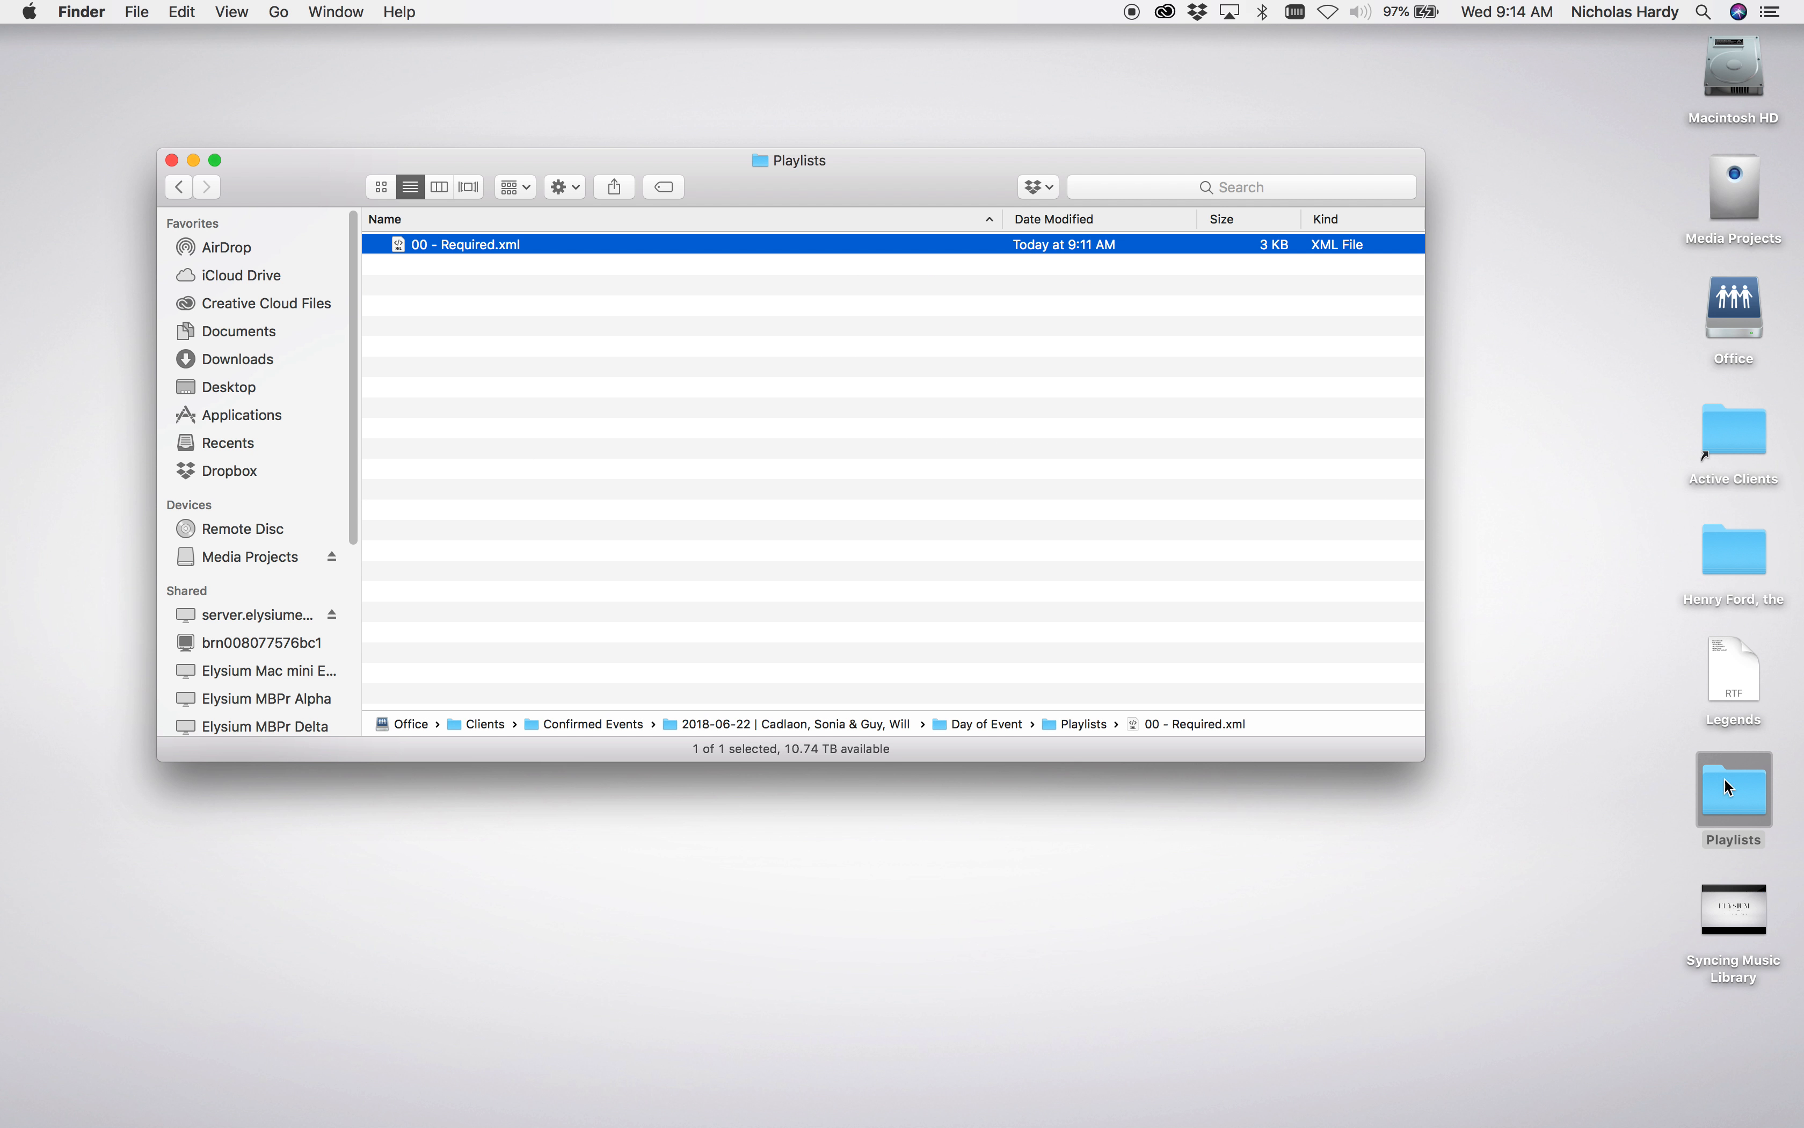
- Move the Playlists folder on the desktop to the Trash
{"action": "left_click", "coordinate": [1742, 787]}
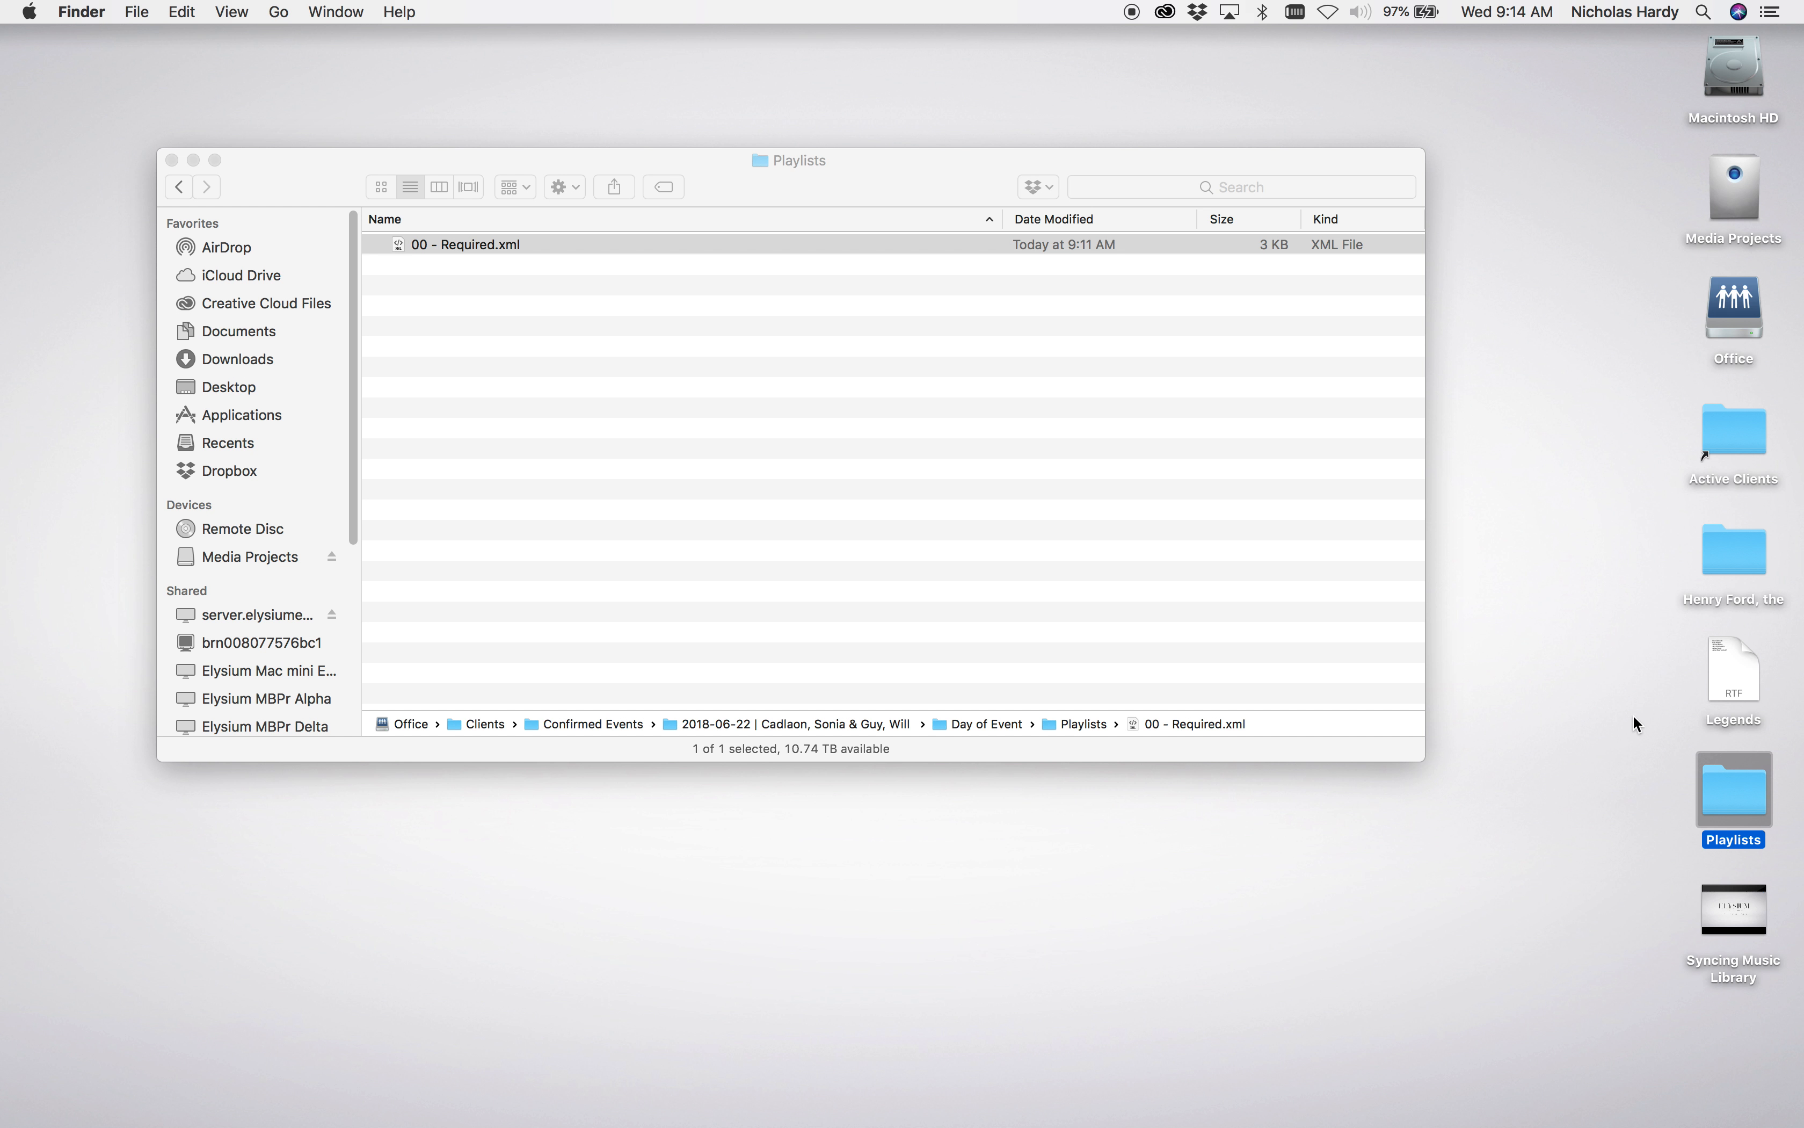
{"action": "key", "text": "super+BackSpace"}
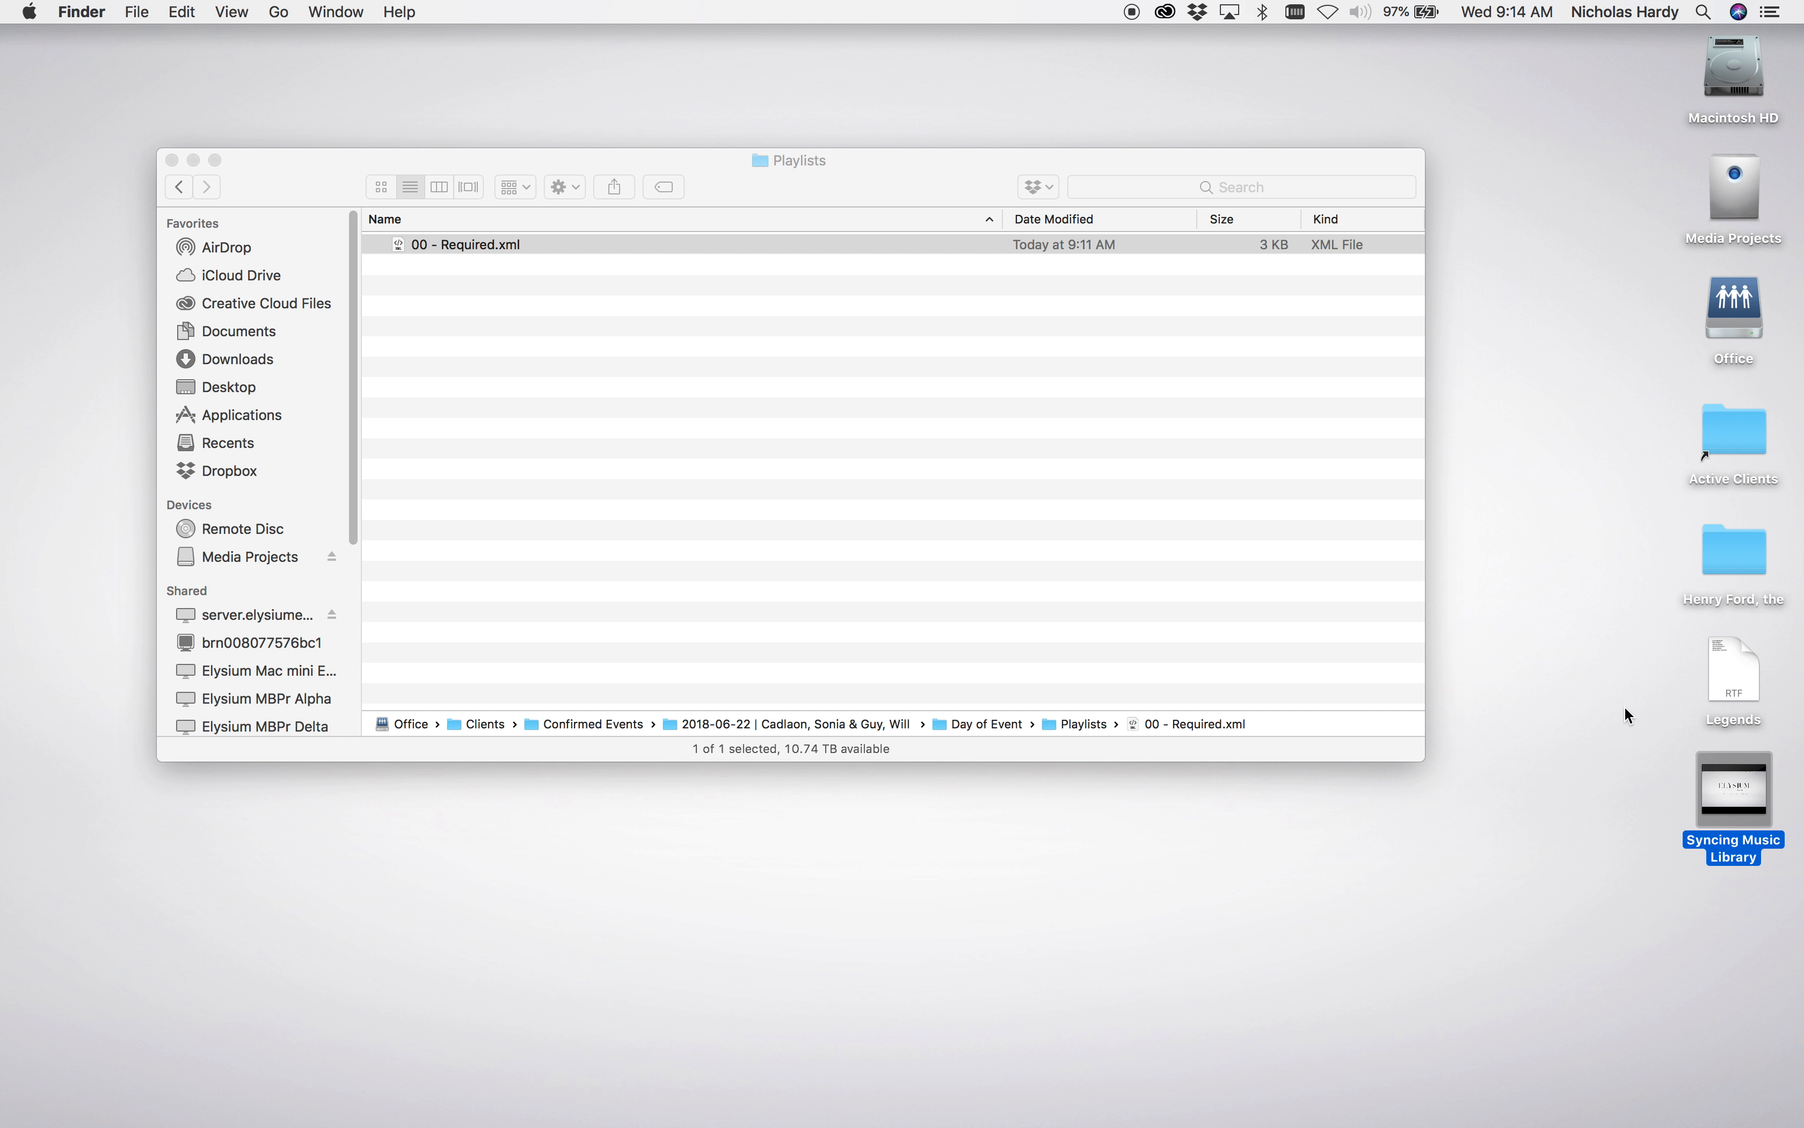
{"action": "left_click", "coordinate": [1590, 629]}
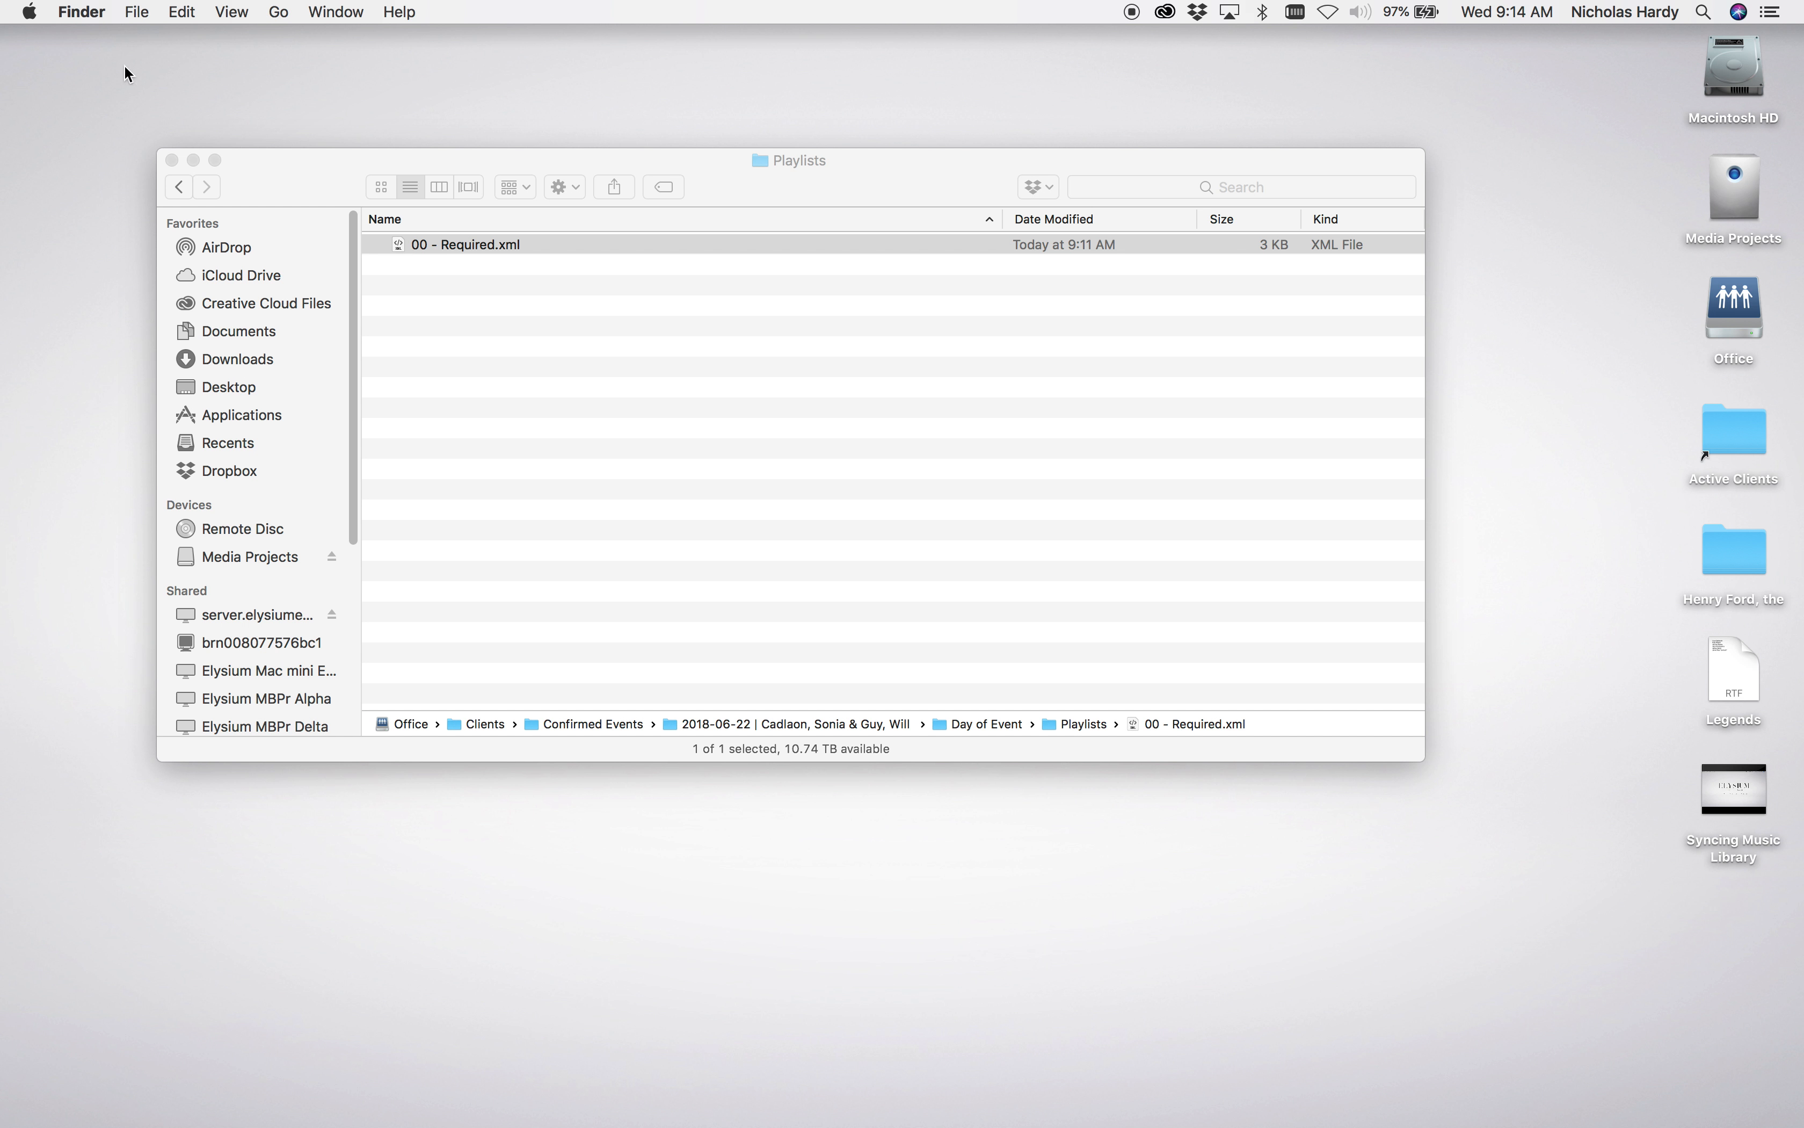
- Go back to the Day of Event folder, select 00 - Required.xml under Playlists and close the window
{"action": "left_click", "coordinate": [183, 186]}
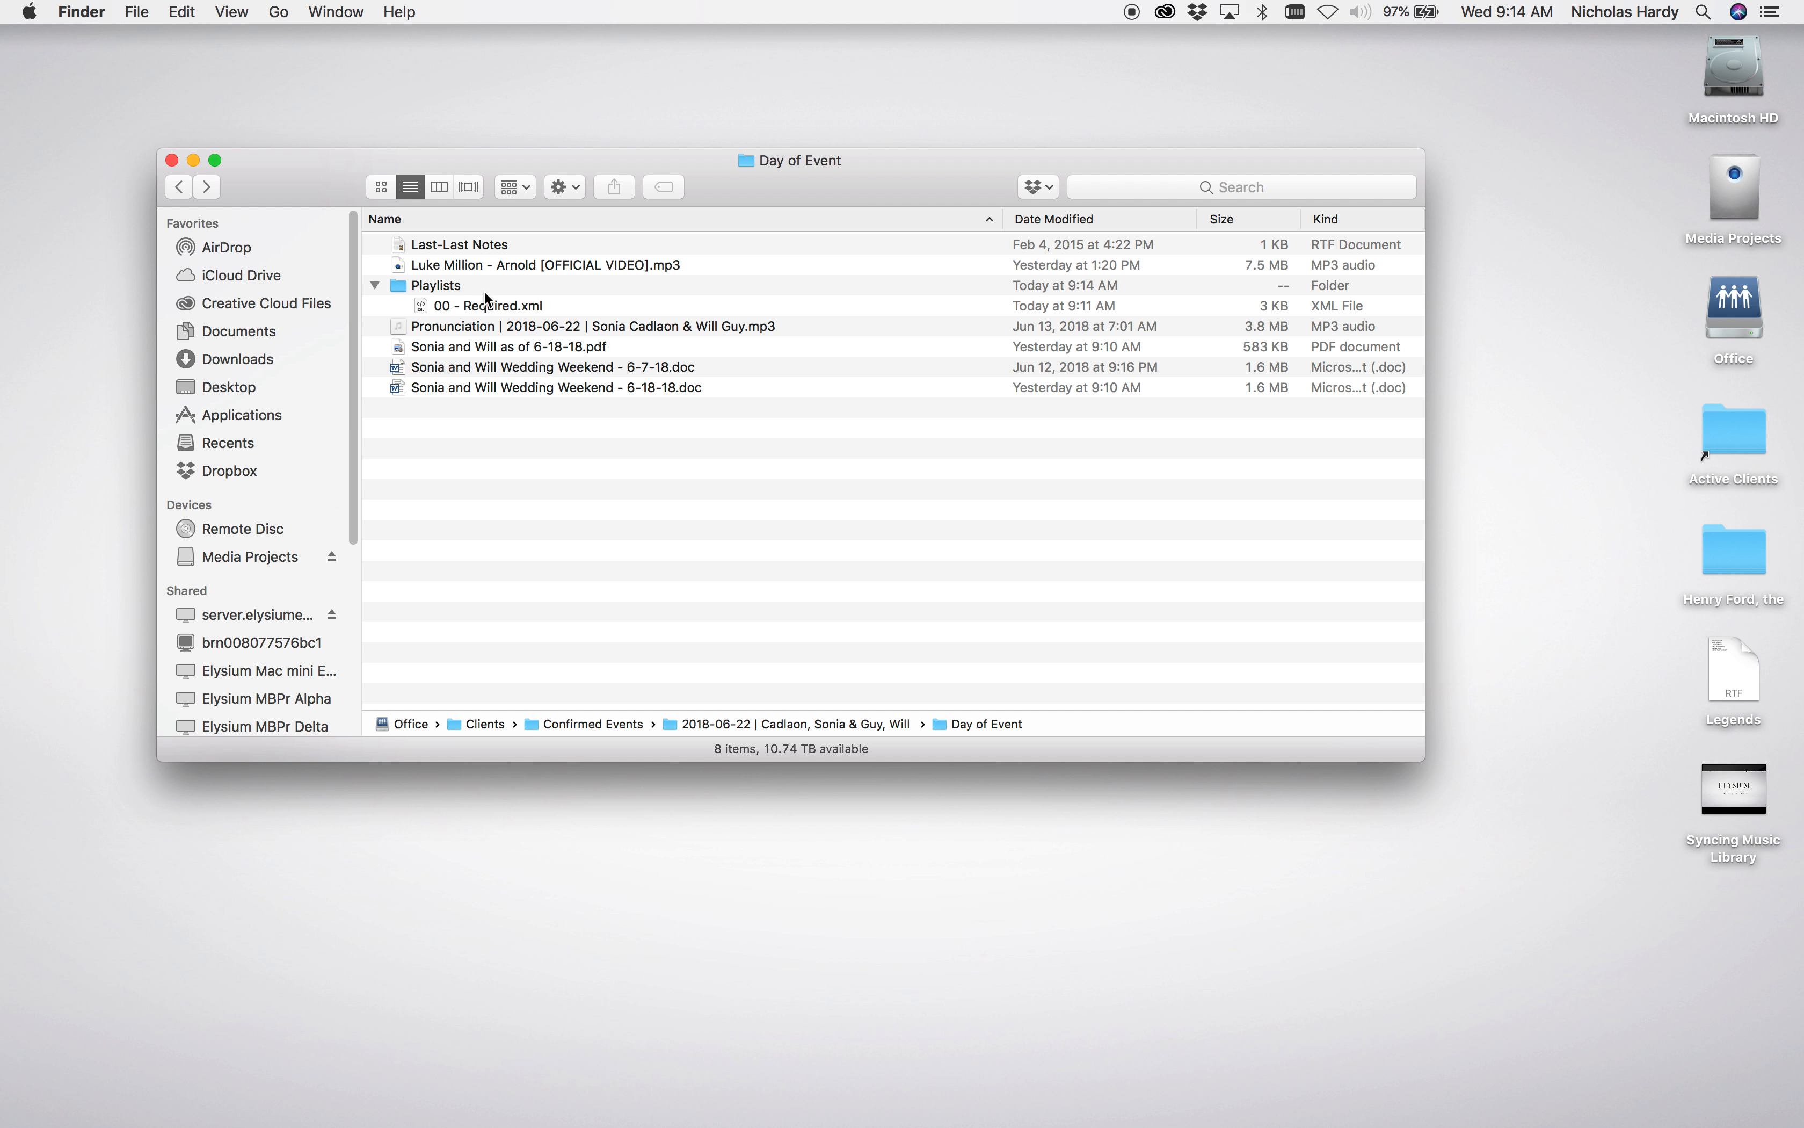
{"action": "left_click", "coordinate": [498, 307]}
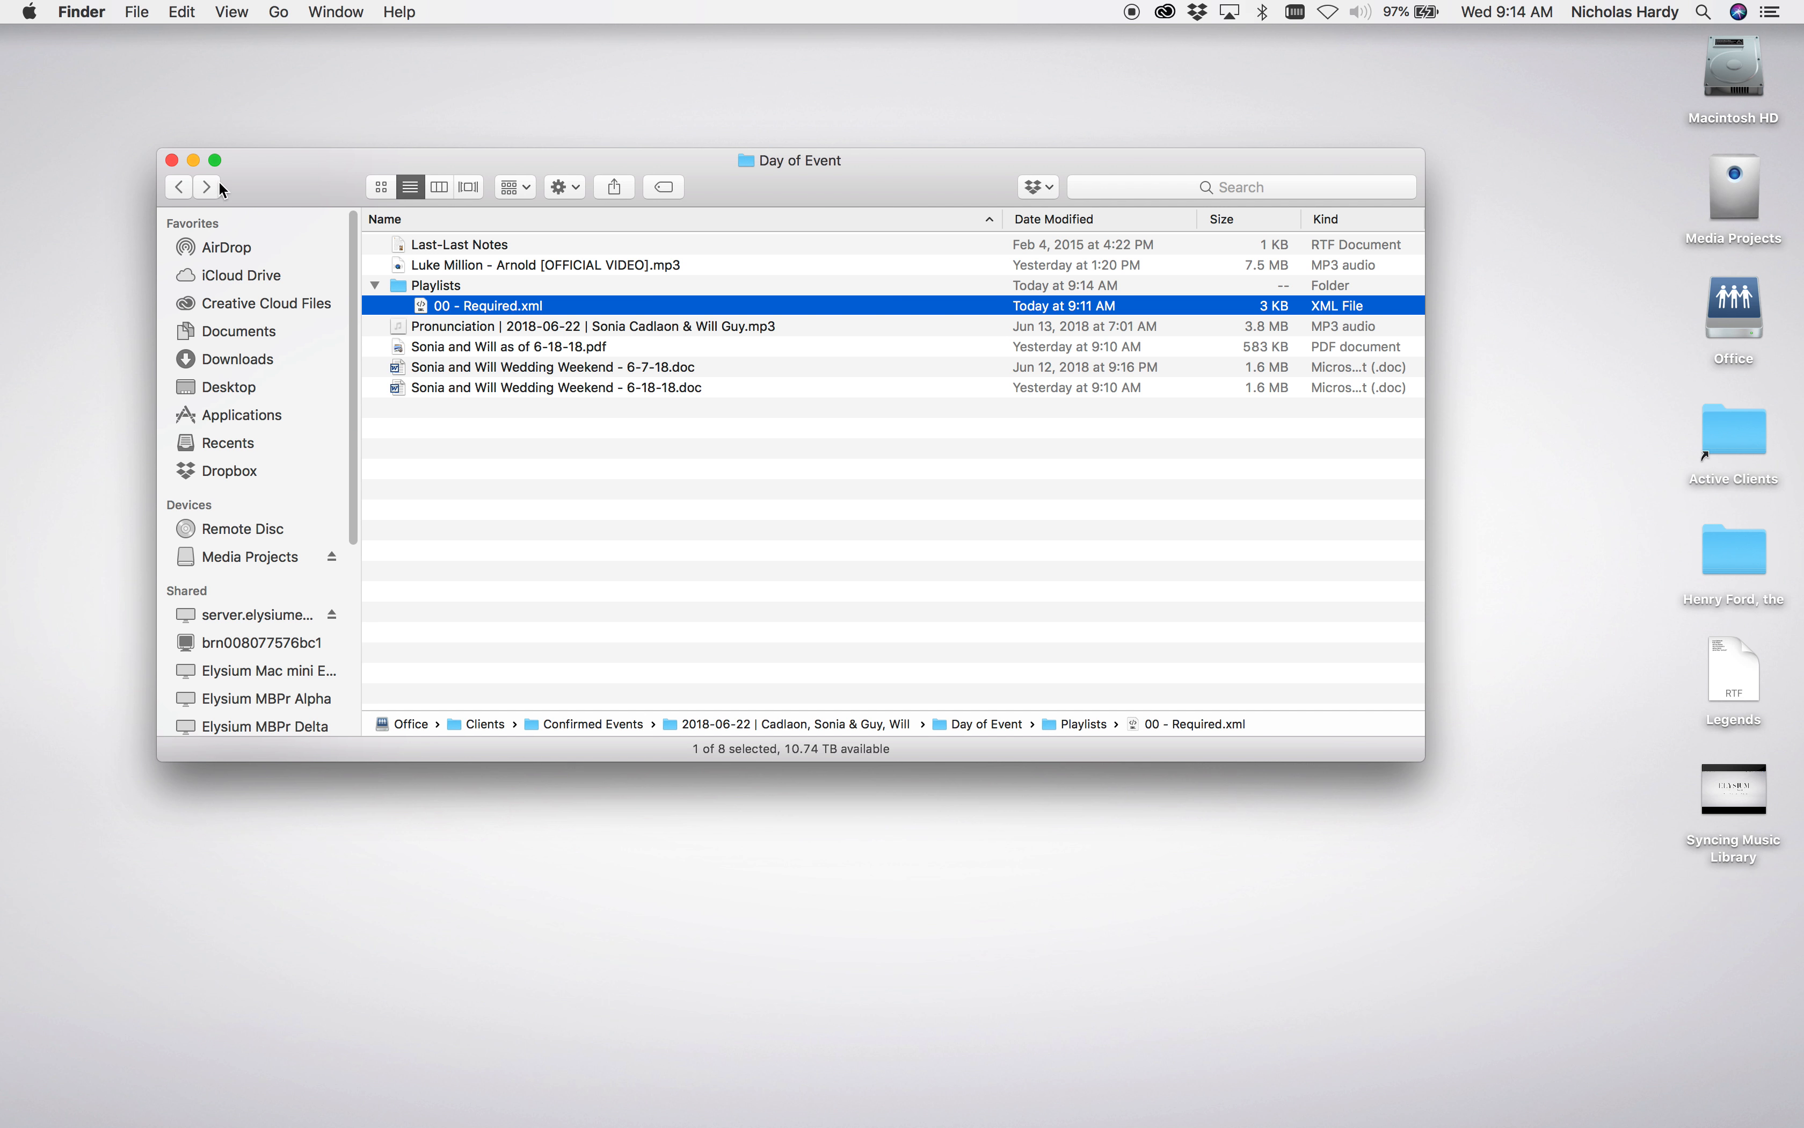
{"action": "left_click", "coordinate": [174, 161]}
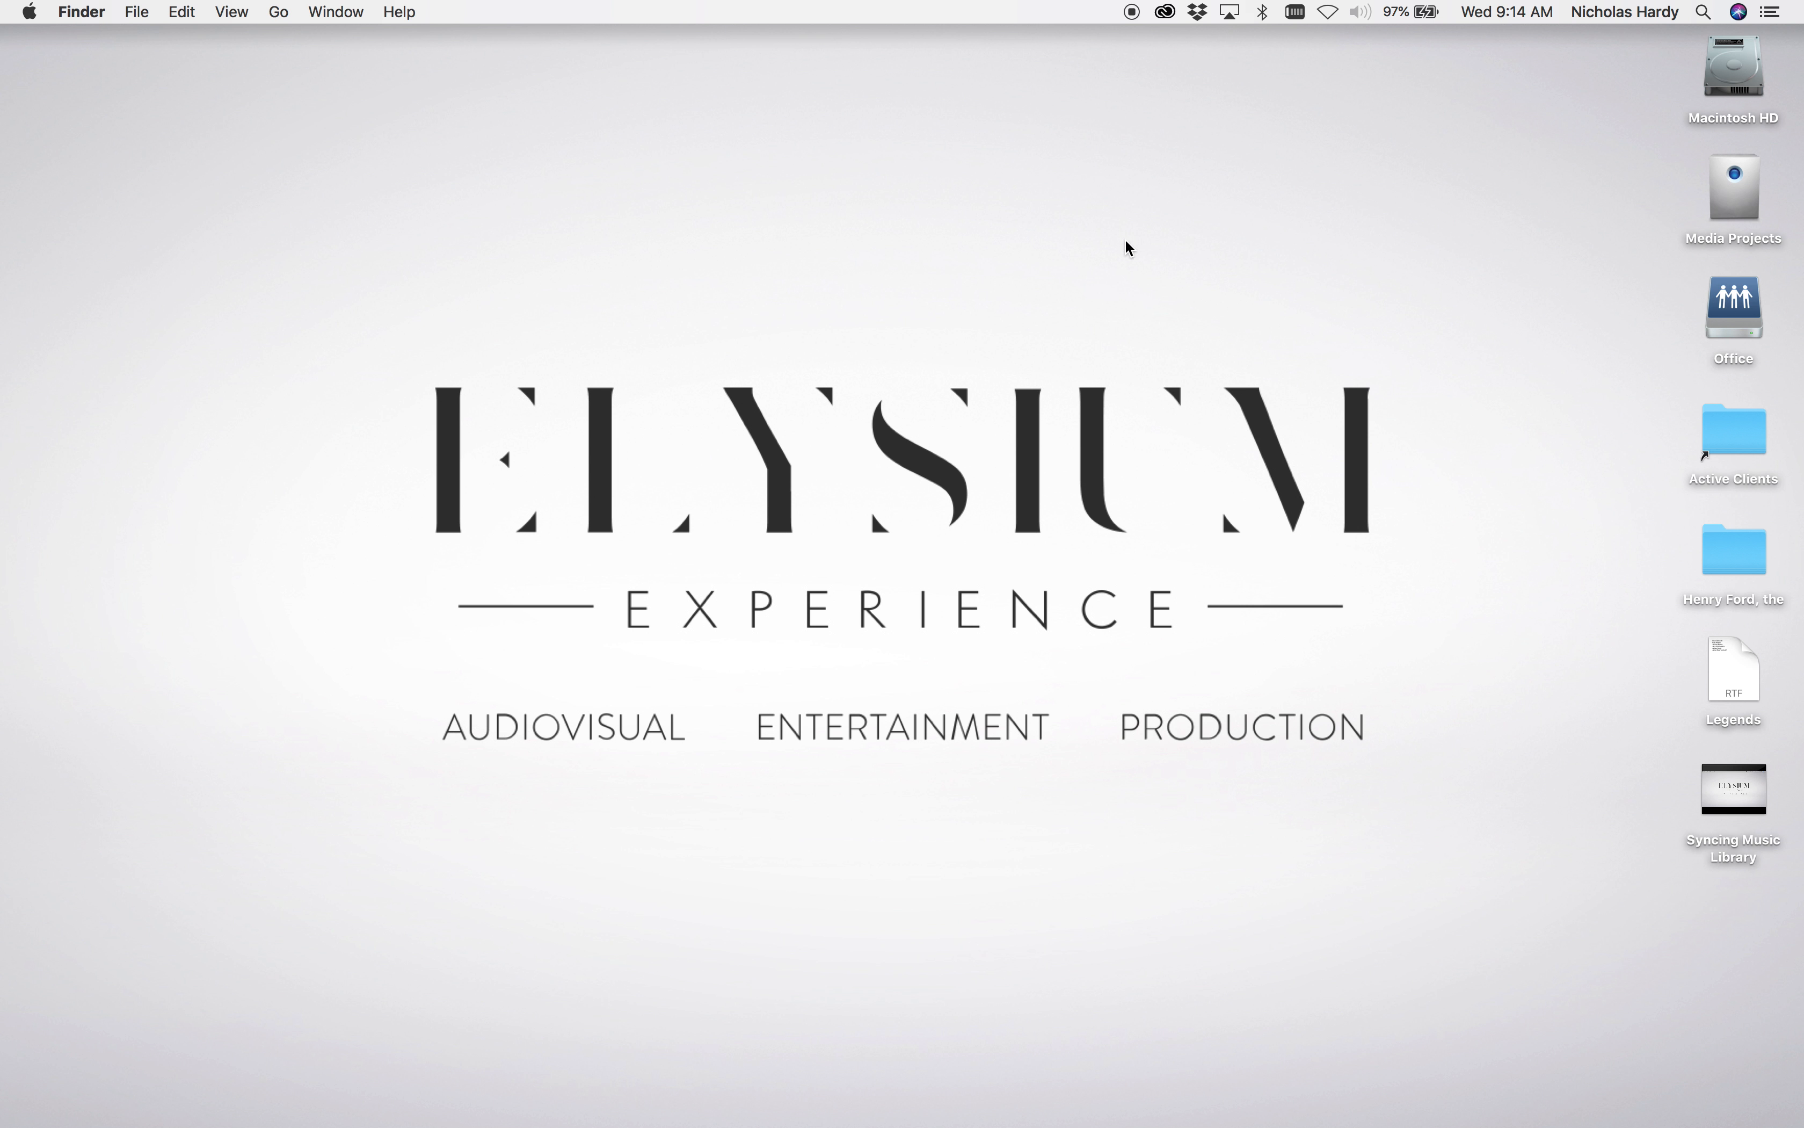